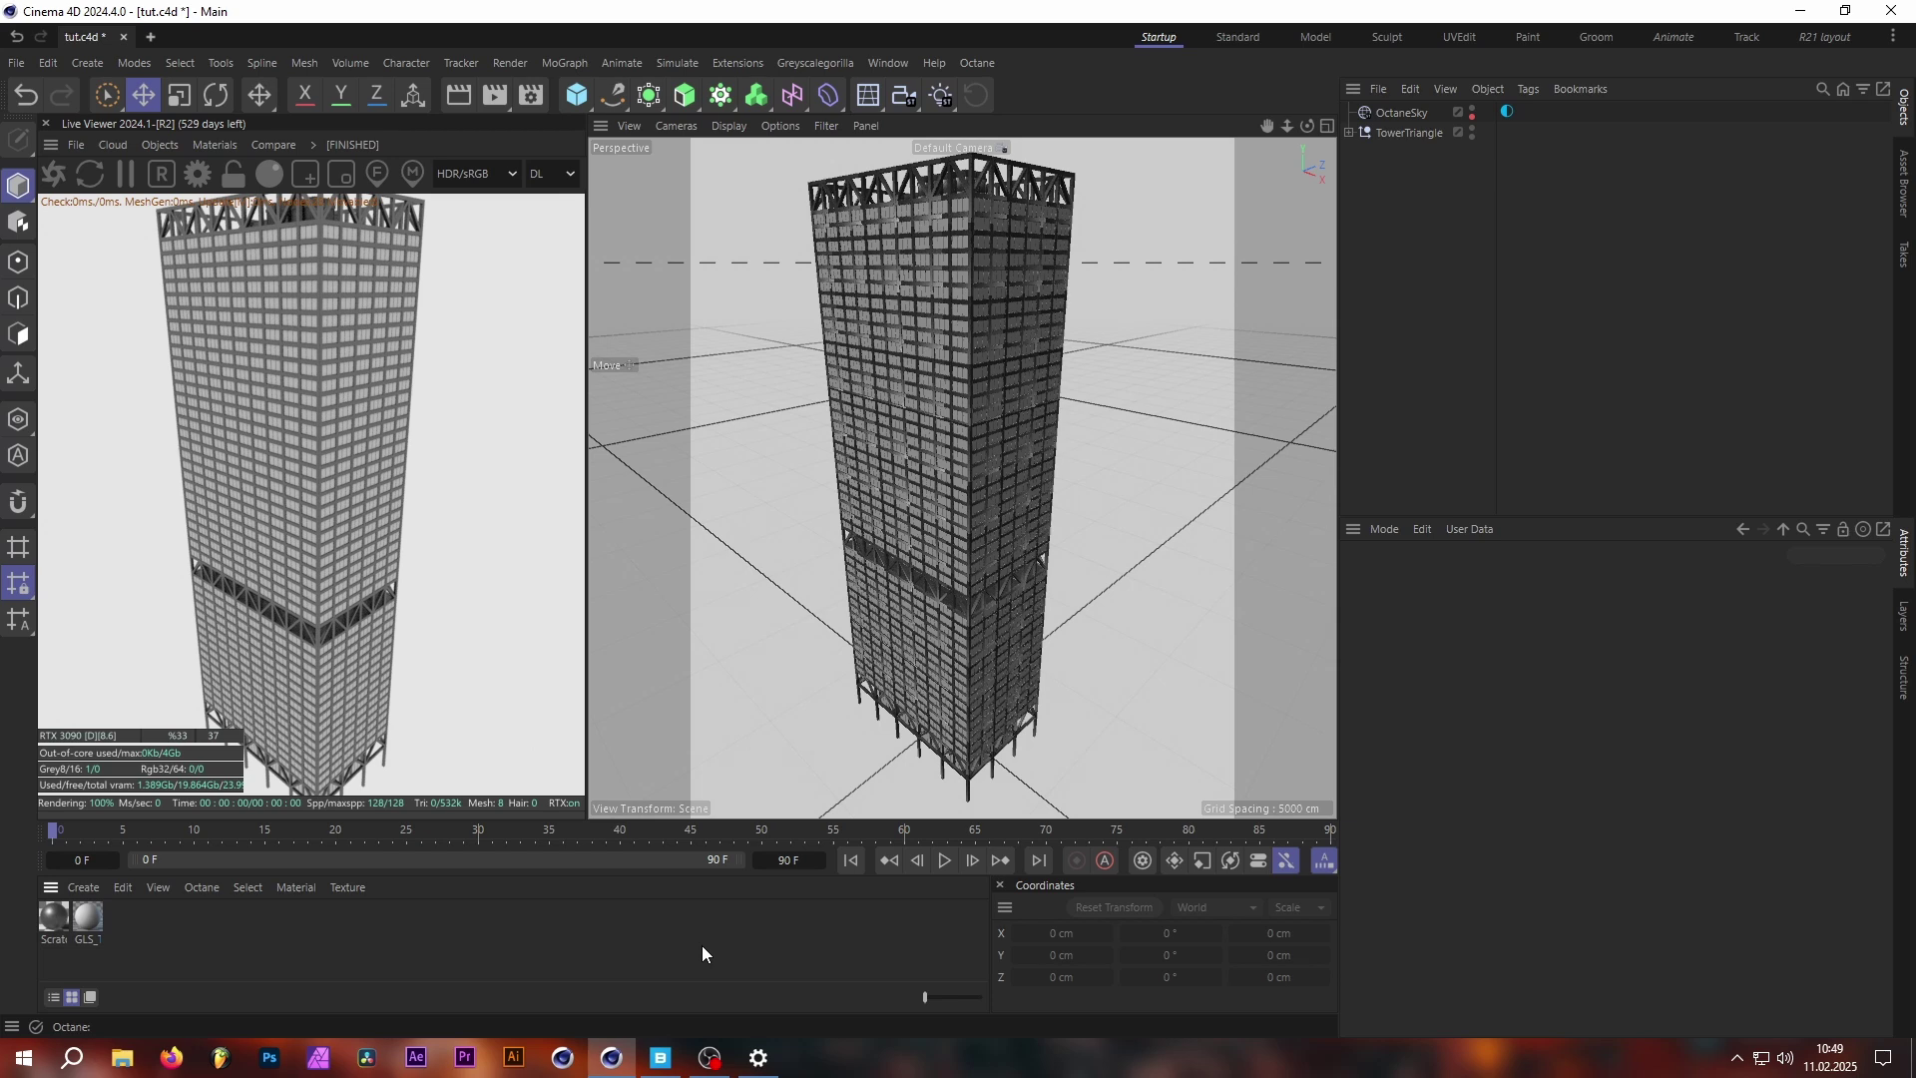
# Create a new Octane Composite material and open it in the node editor.
pyautogui.click(85, 886)
pyautogui.moveTo(122, 758)
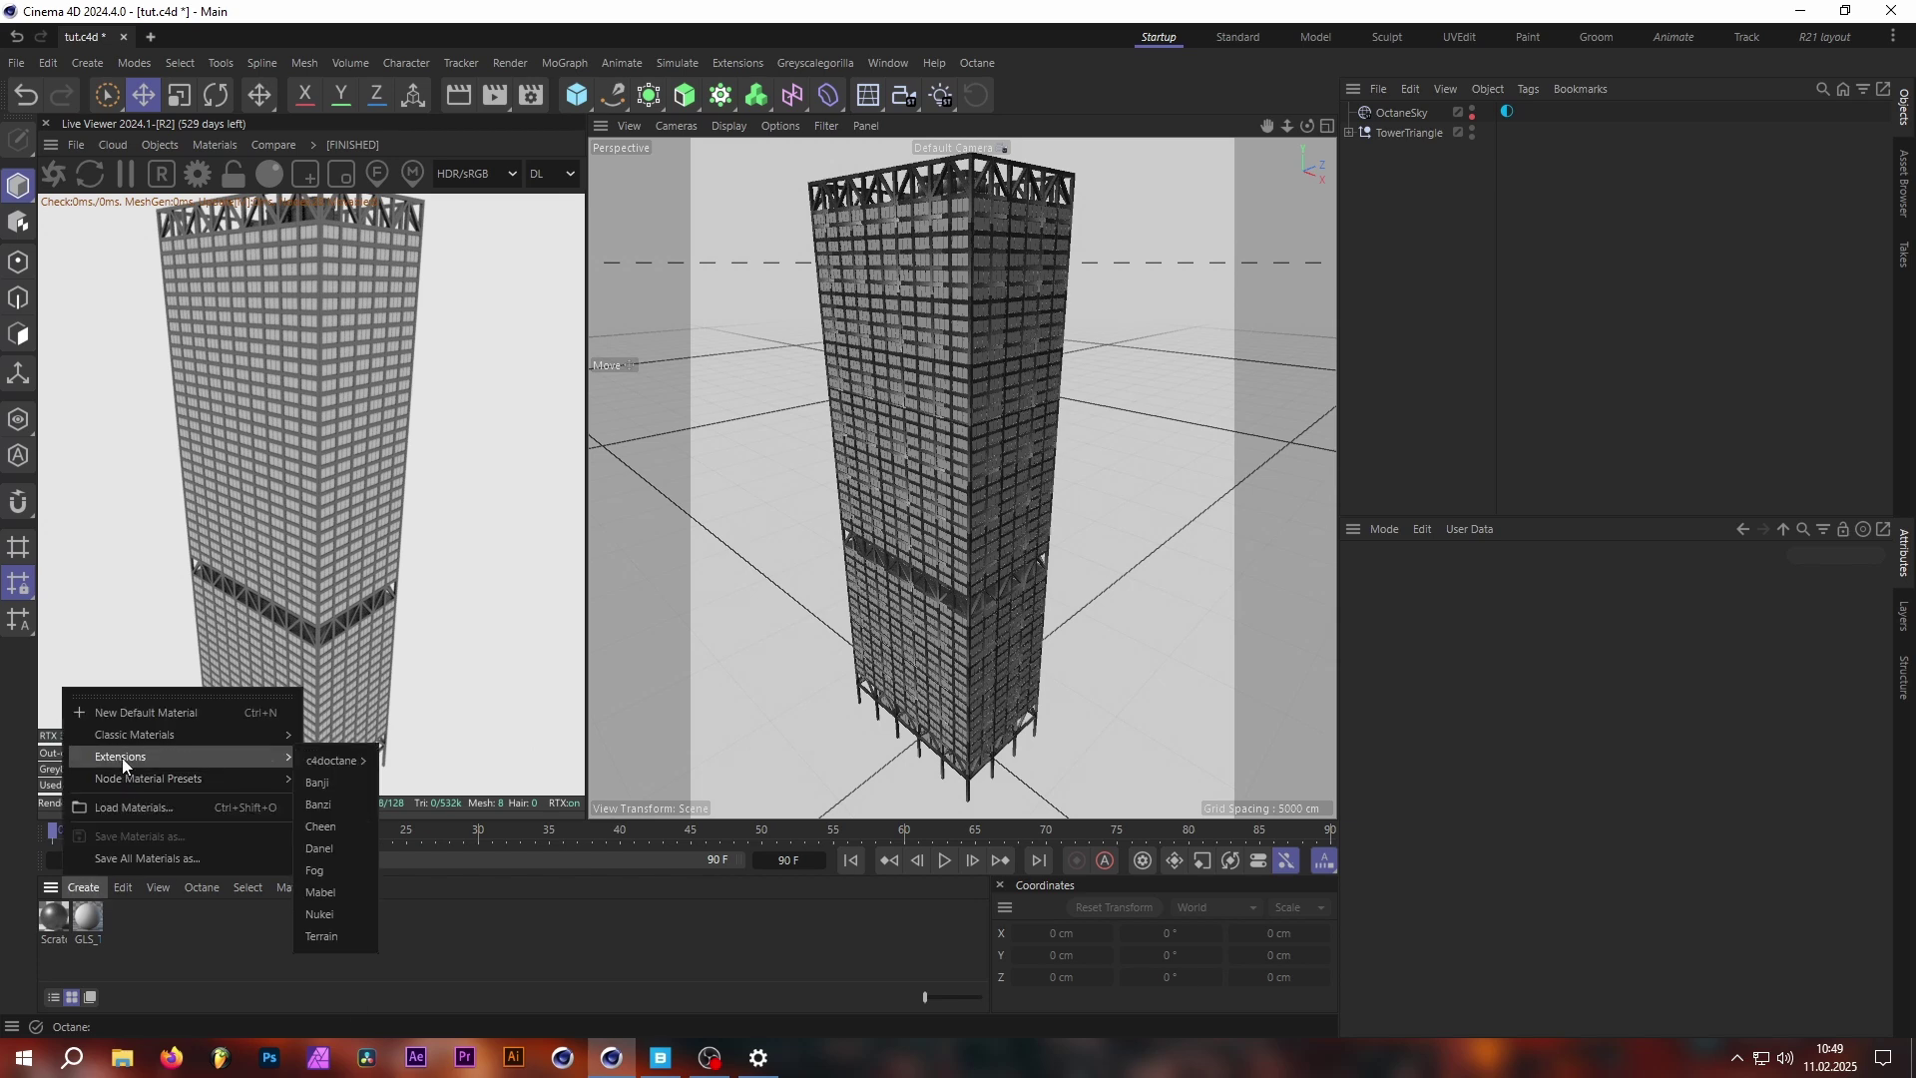
pyautogui.moveTo(329, 760)
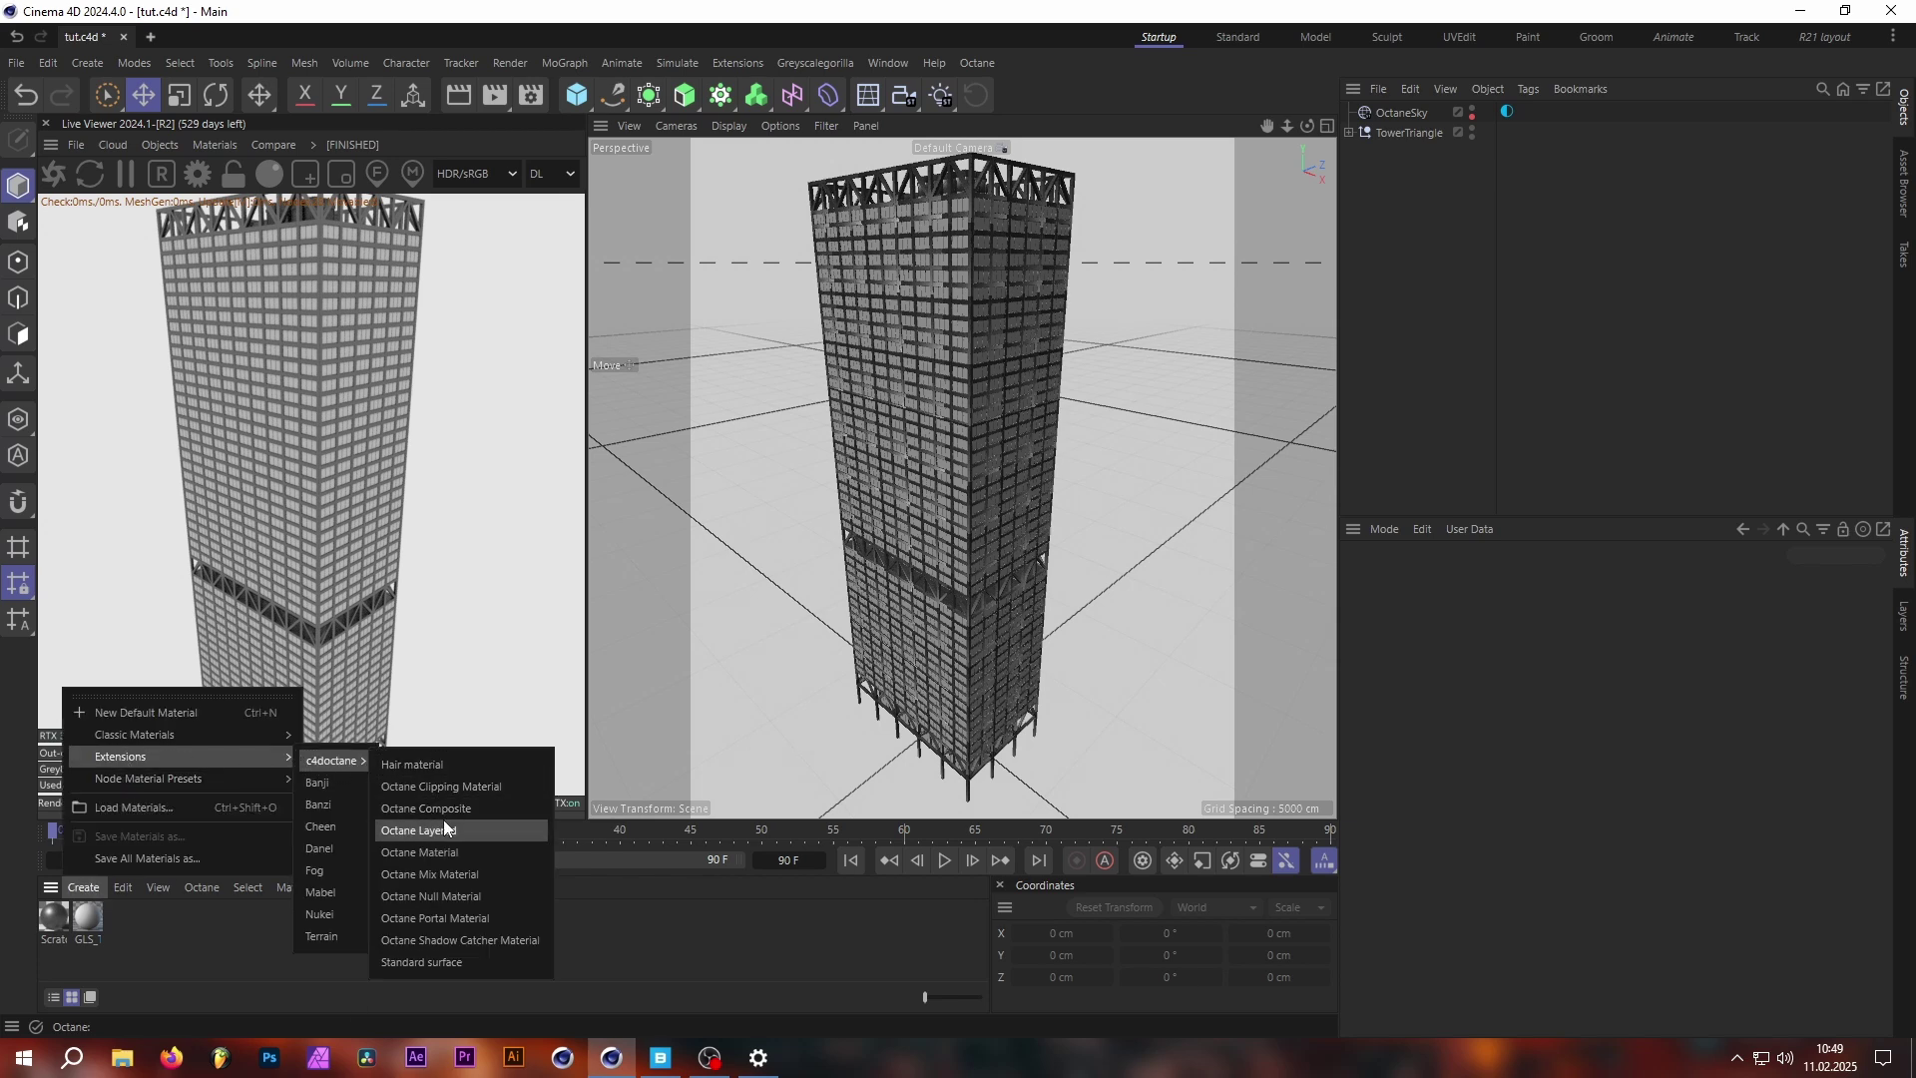
pyautogui.click(443, 811)
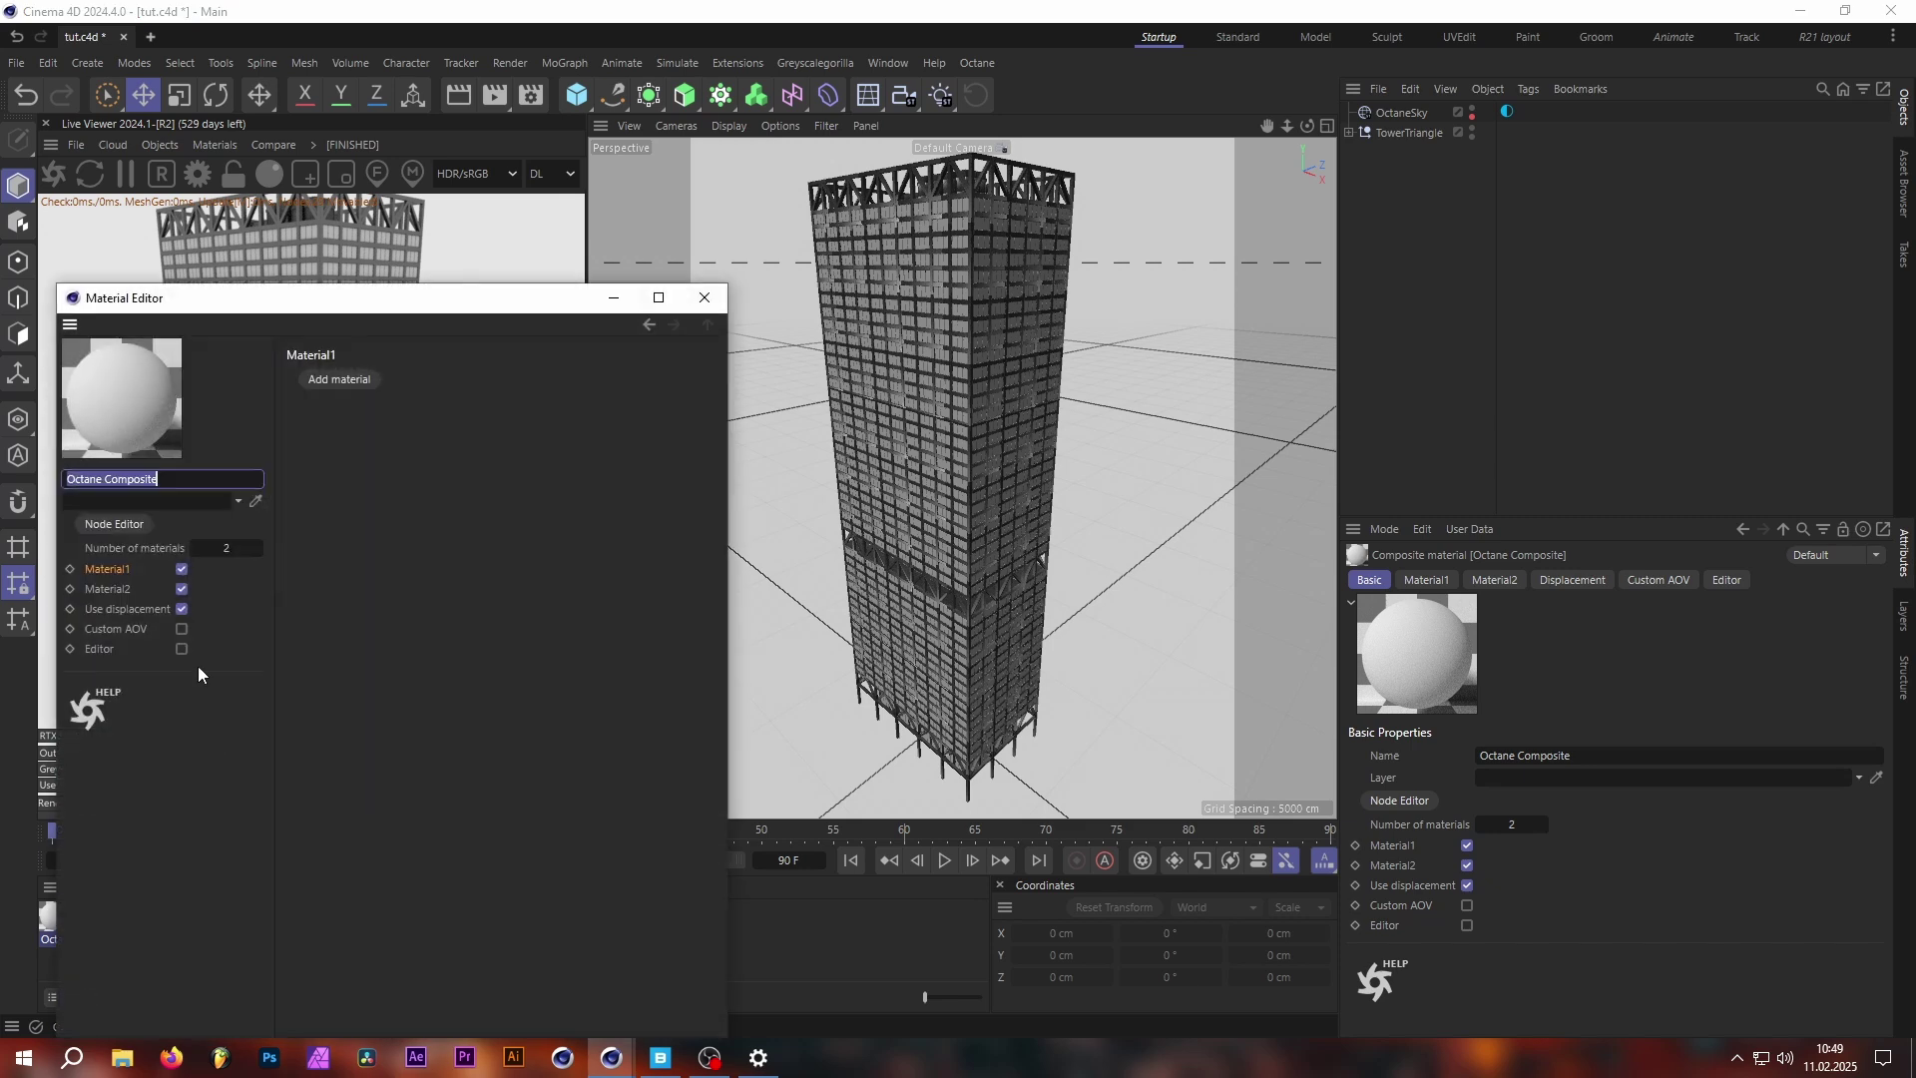
pyautogui.click(114, 525)
pyautogui.moveTo(355, 455); pyautogui.dragTo(768, 413)
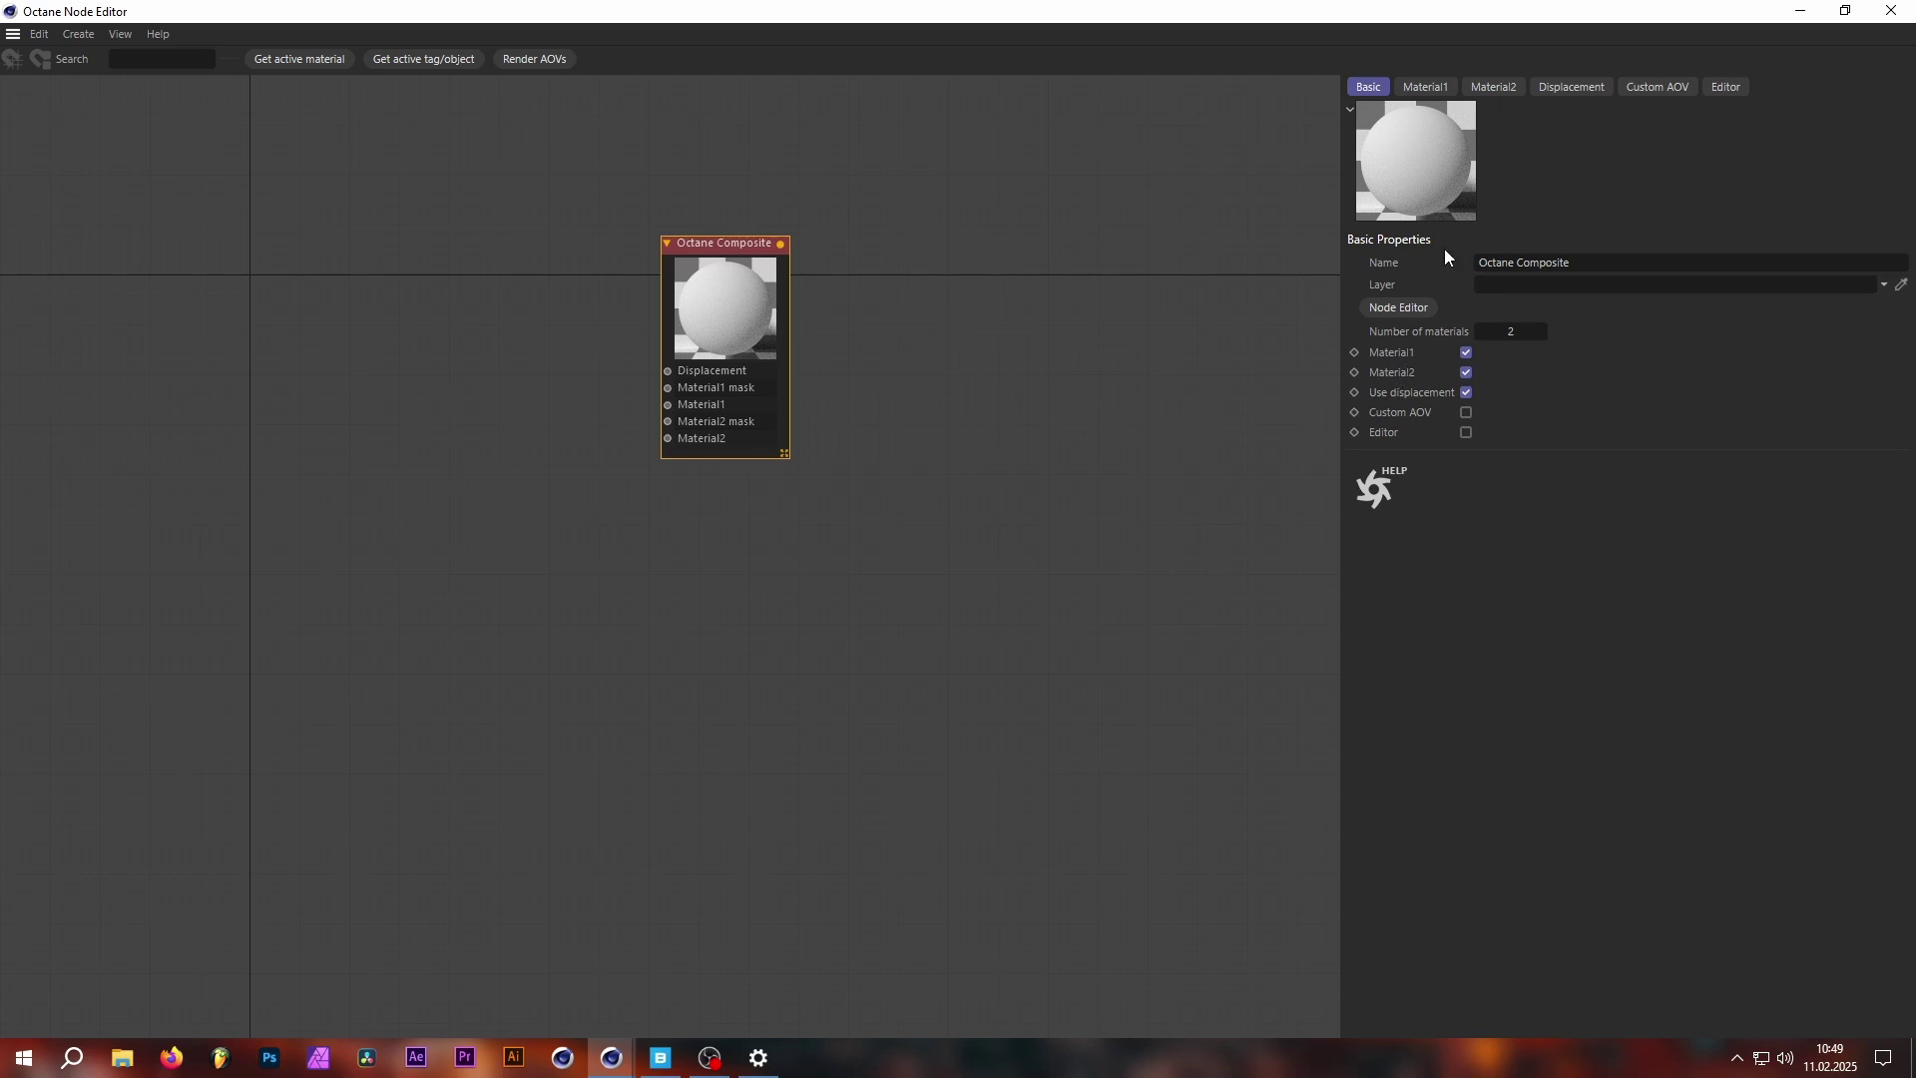
# Add a sub-material to both the Material1 and Material2 slots of the composite material.
pyautogui.click(1427, 88)
pyautogui.click(1395, 264)
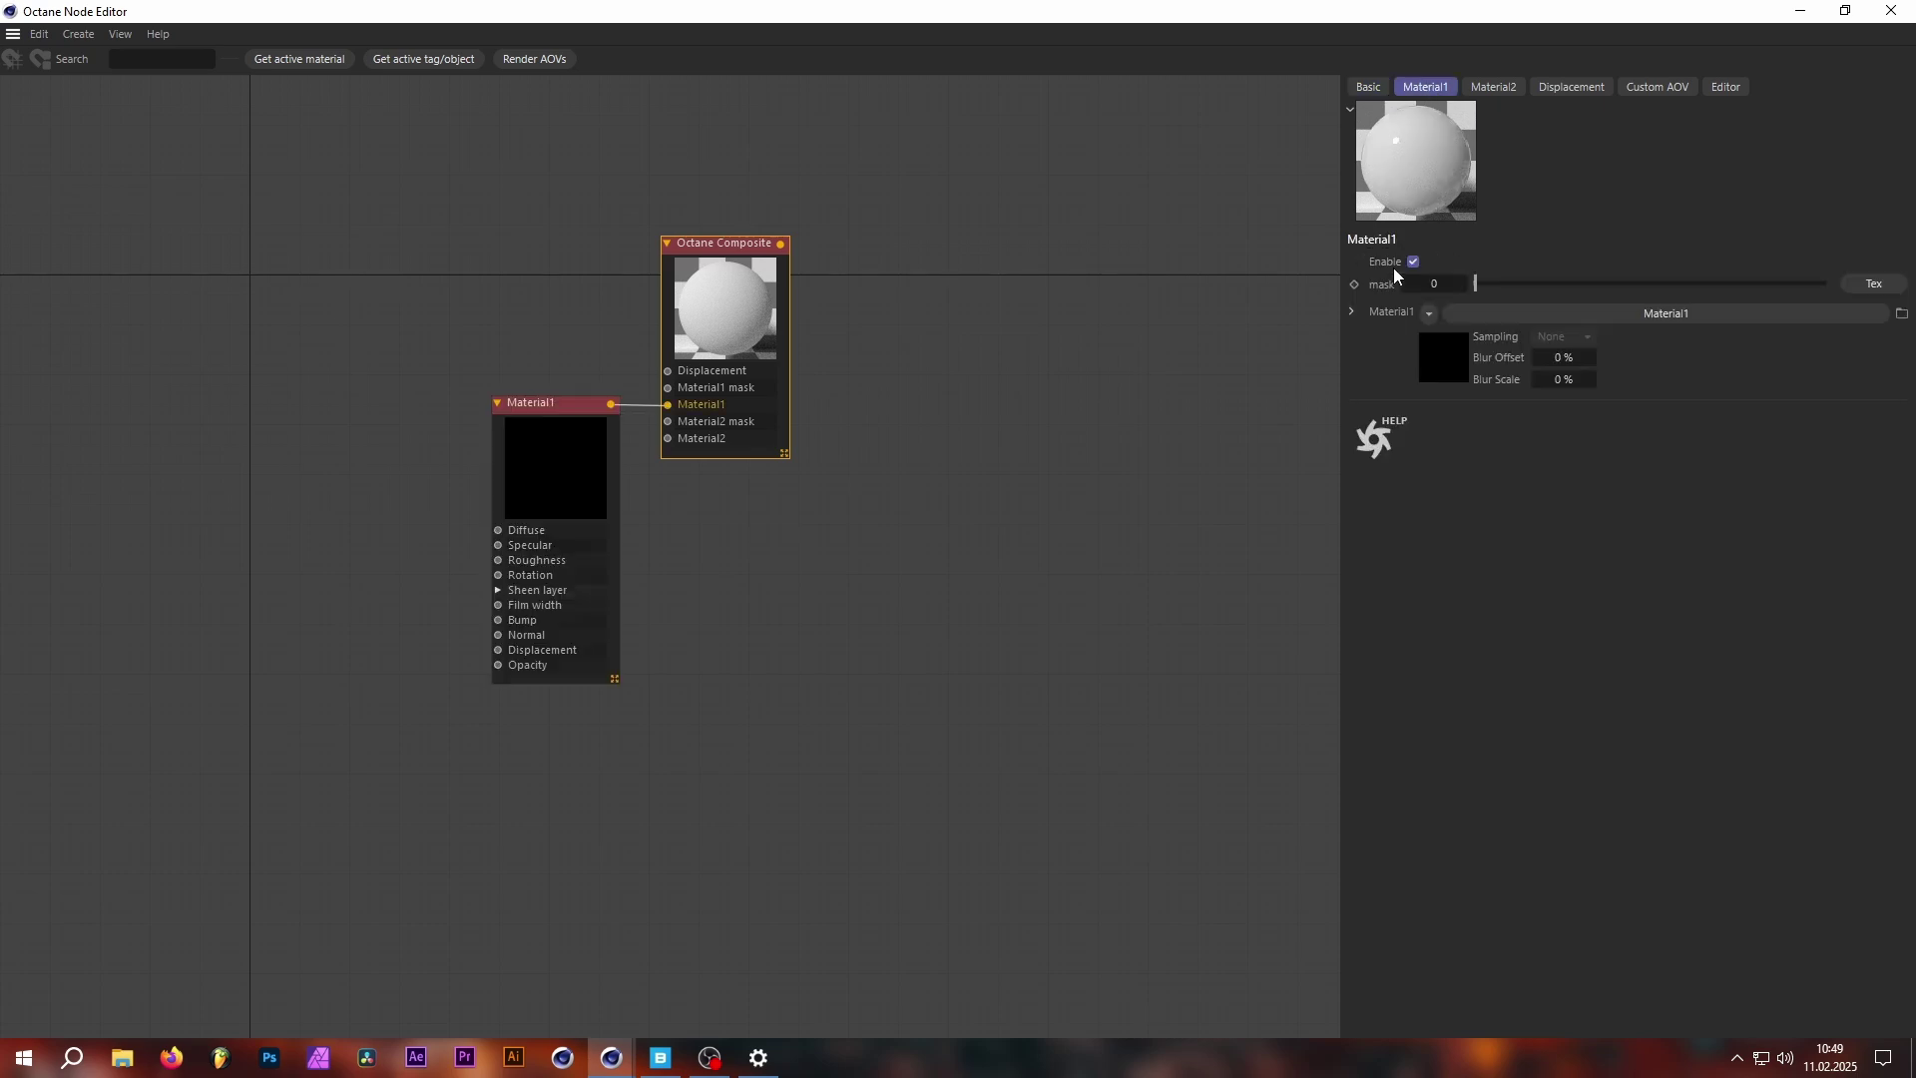
pyautogui.click(1489, 86)
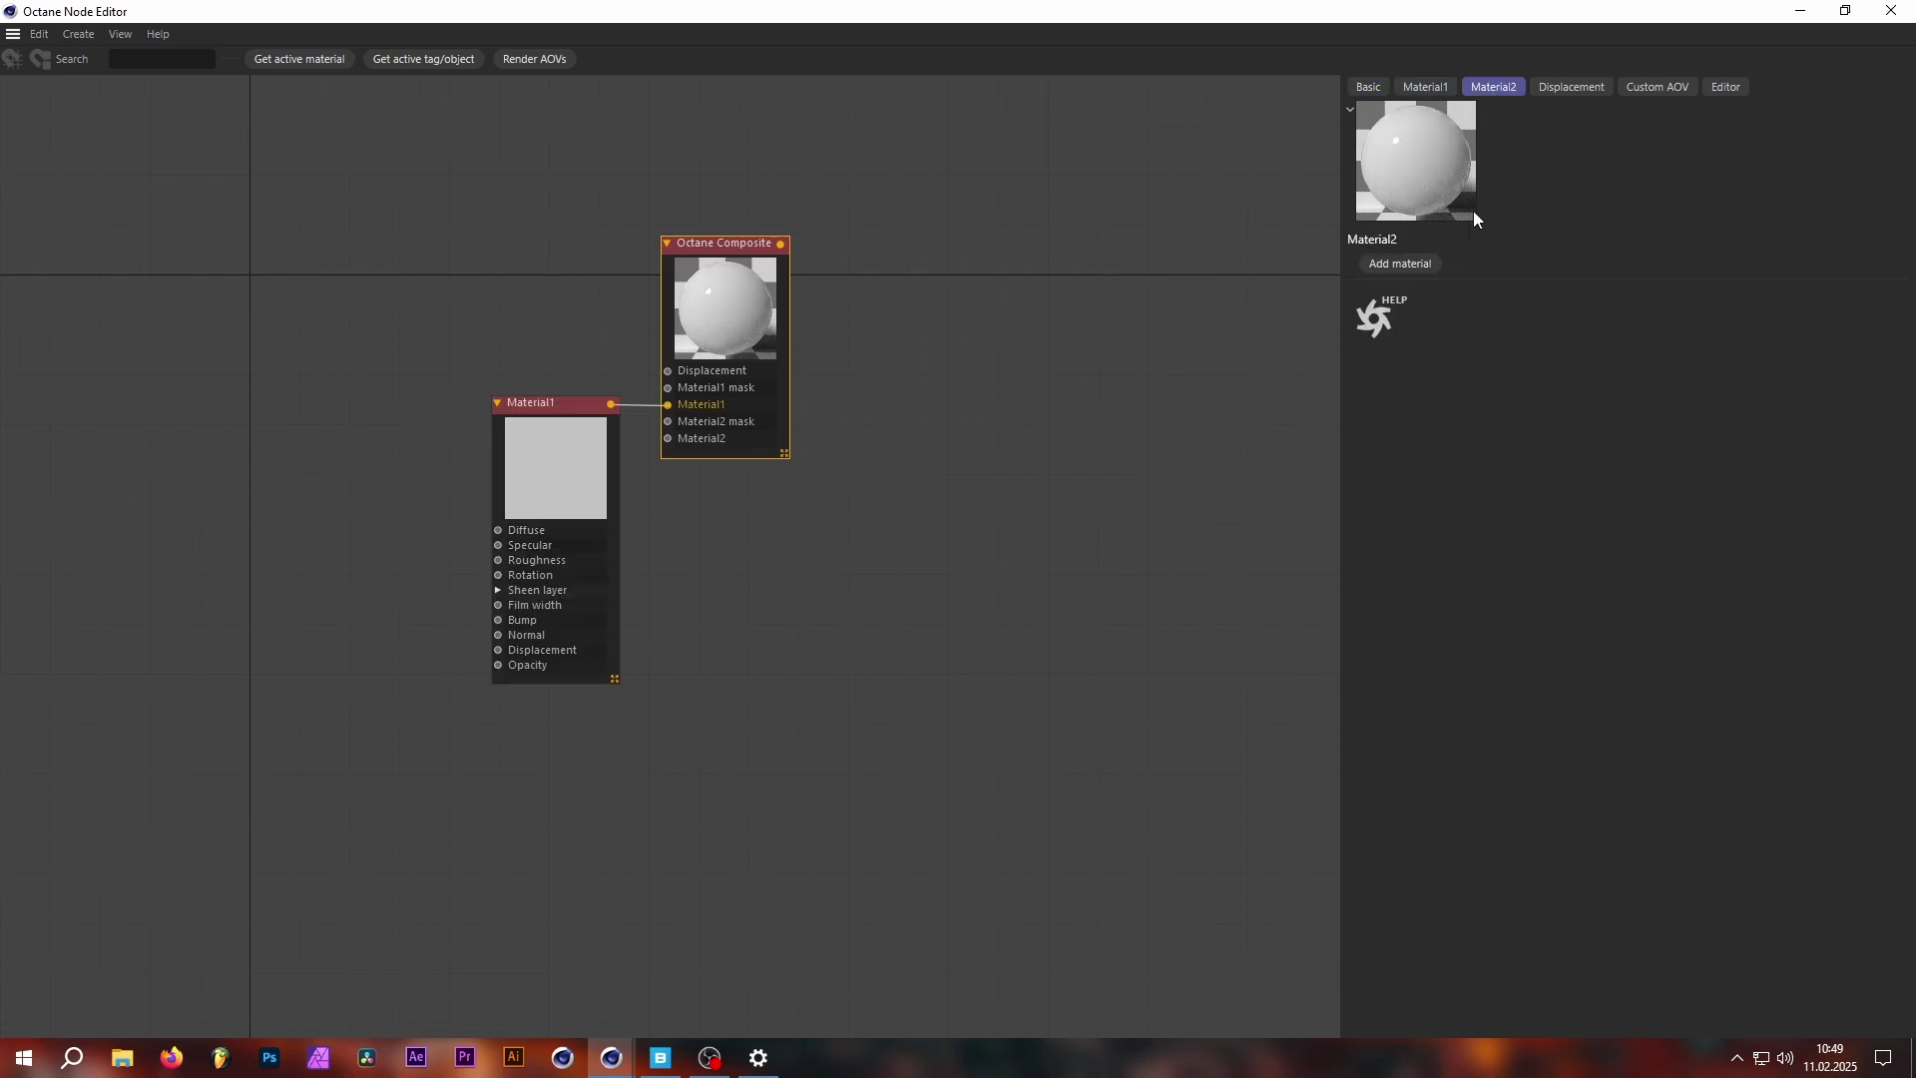
pyautogui.click(1407, 264)
# Arrange the Material1 and Material2 nodes one above the other beside the Octane Composite node.
pyautogui.moveTo(609, 499); pyautogui.dragTo(610, 811)
pyautogui.click(585, 569)
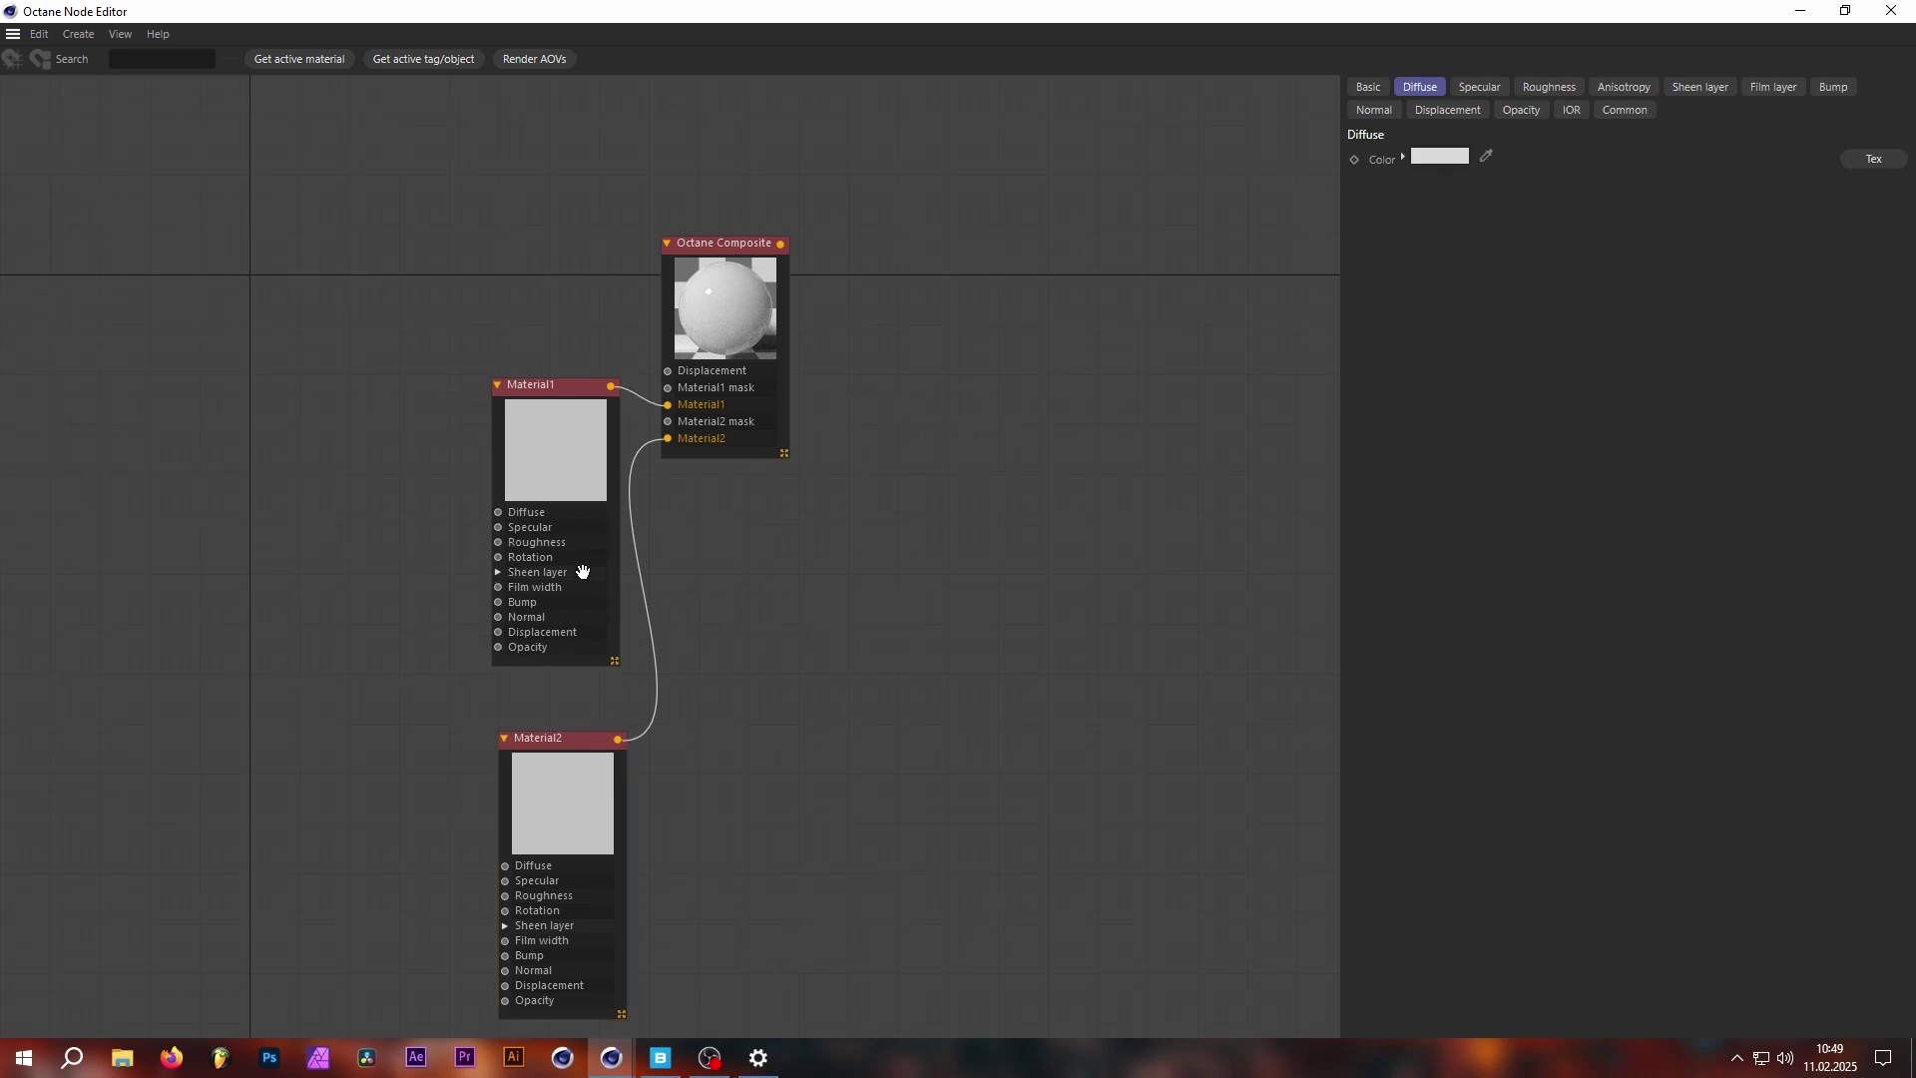
pyautogui.moveTo(585, 569); pyautogui.dragTo(577, 423)
pyautogui.moveTo(590, 812); pyautogui.dragTo(588, 646)
pyautogui.click(562, 644)
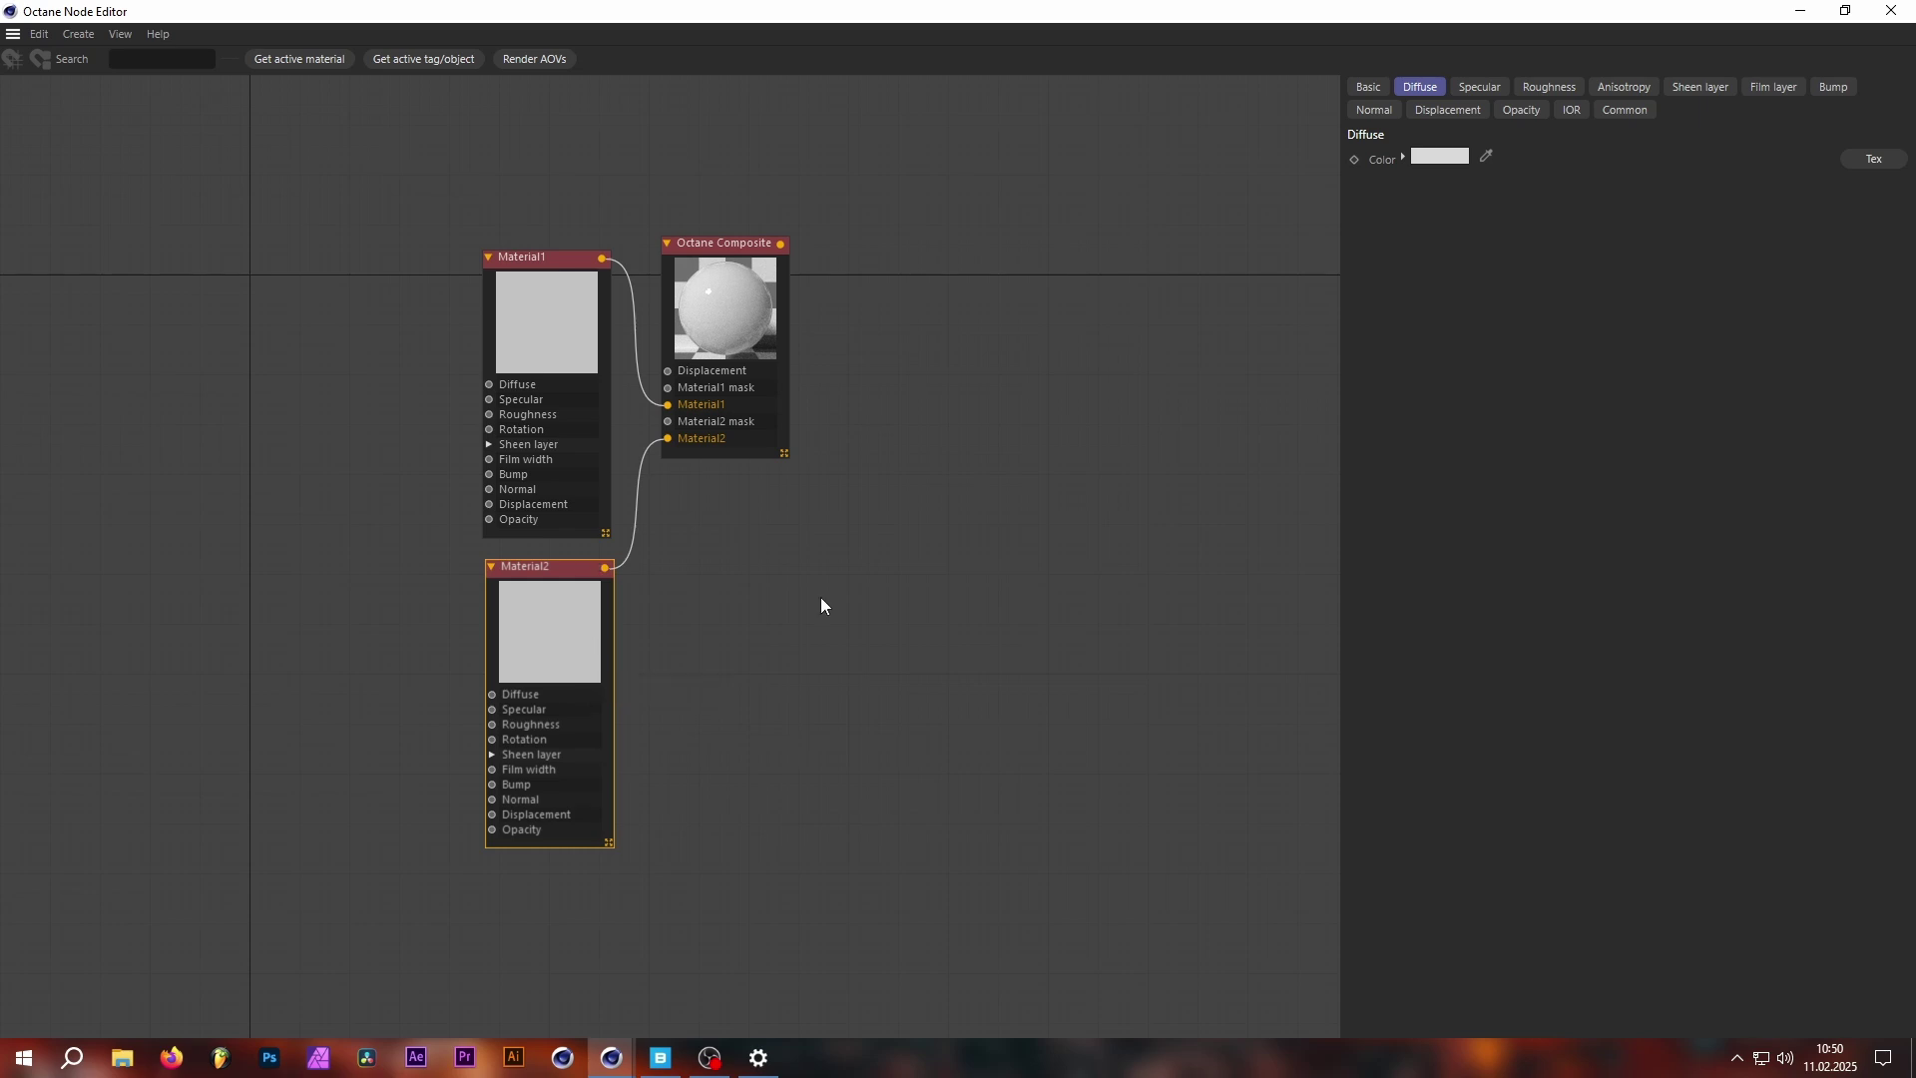
# Add an Image Texture node with the Windows_13 map and place it beside the Material1 node.
pyautogui.scroll(-2, 856, 599)
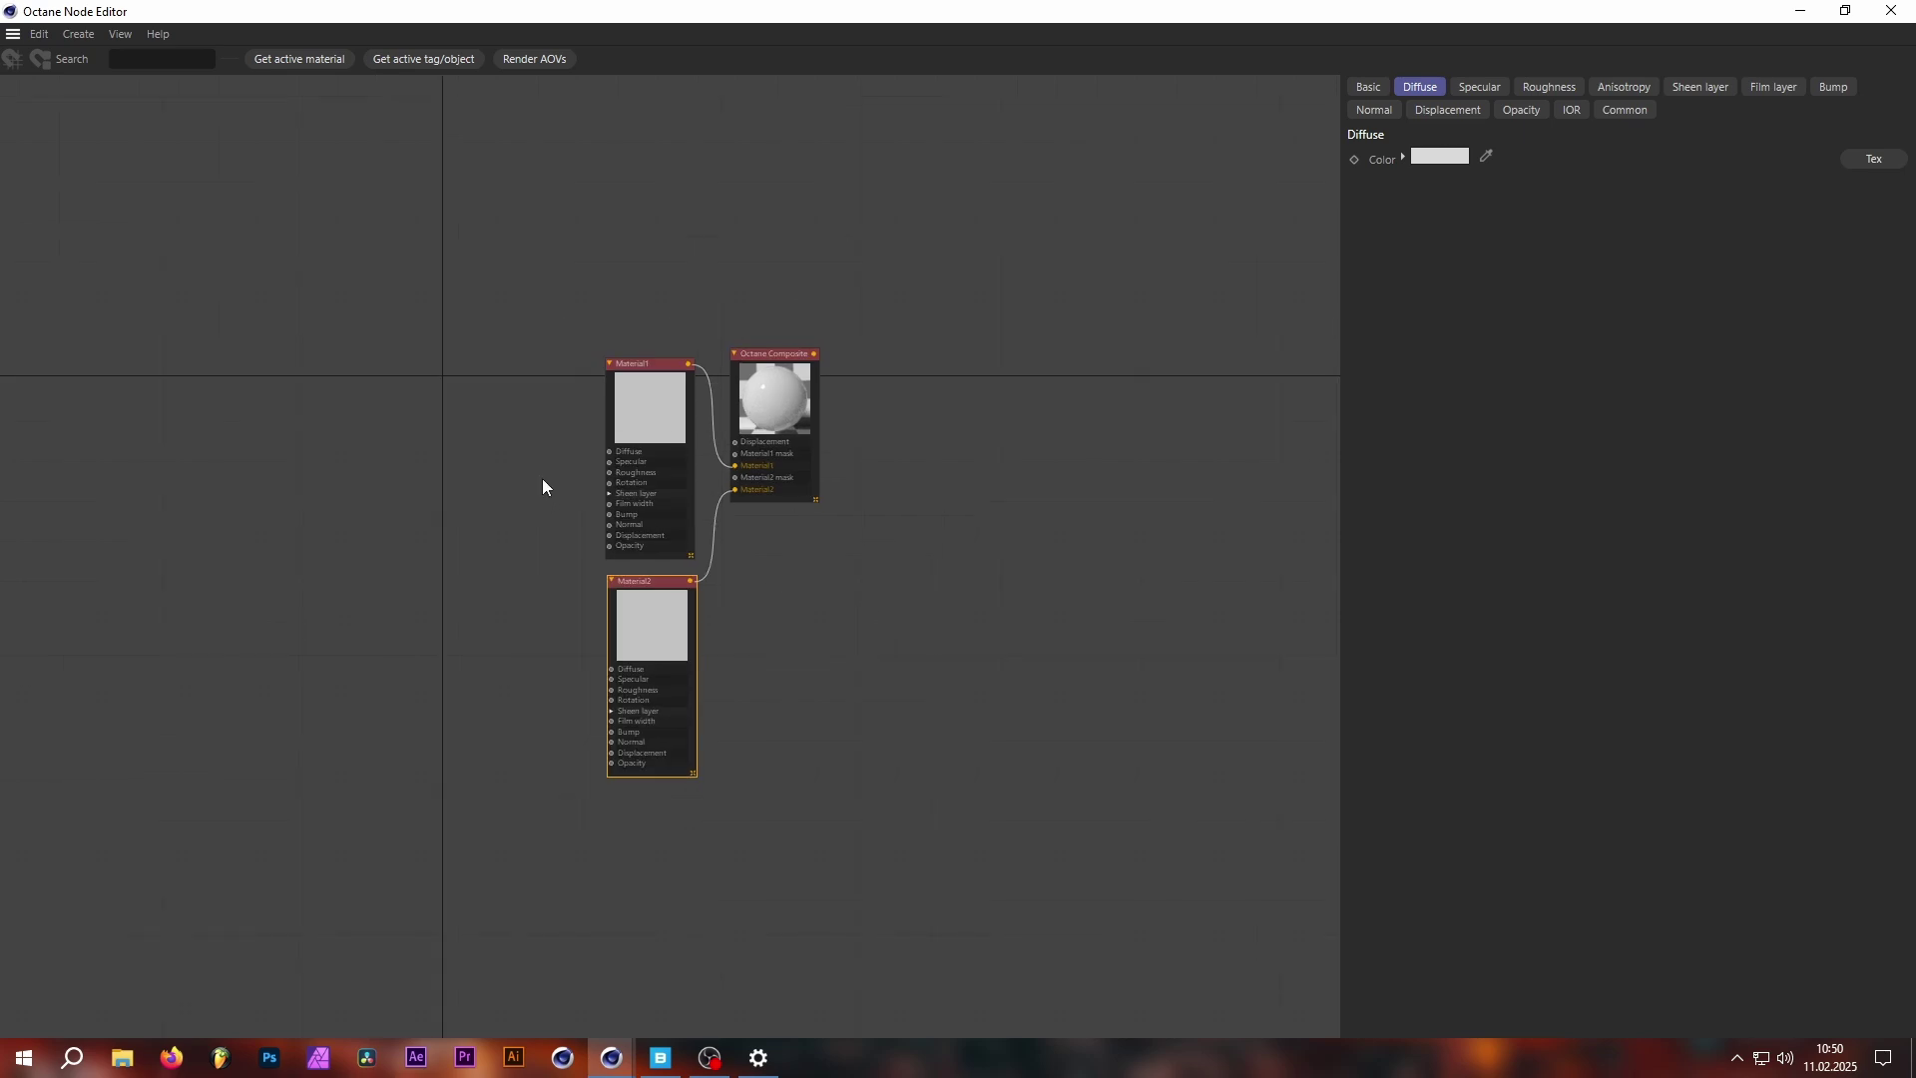
pyautogui.scroll(5, 542, 446)
pyautogui.moveTo(8, 299)
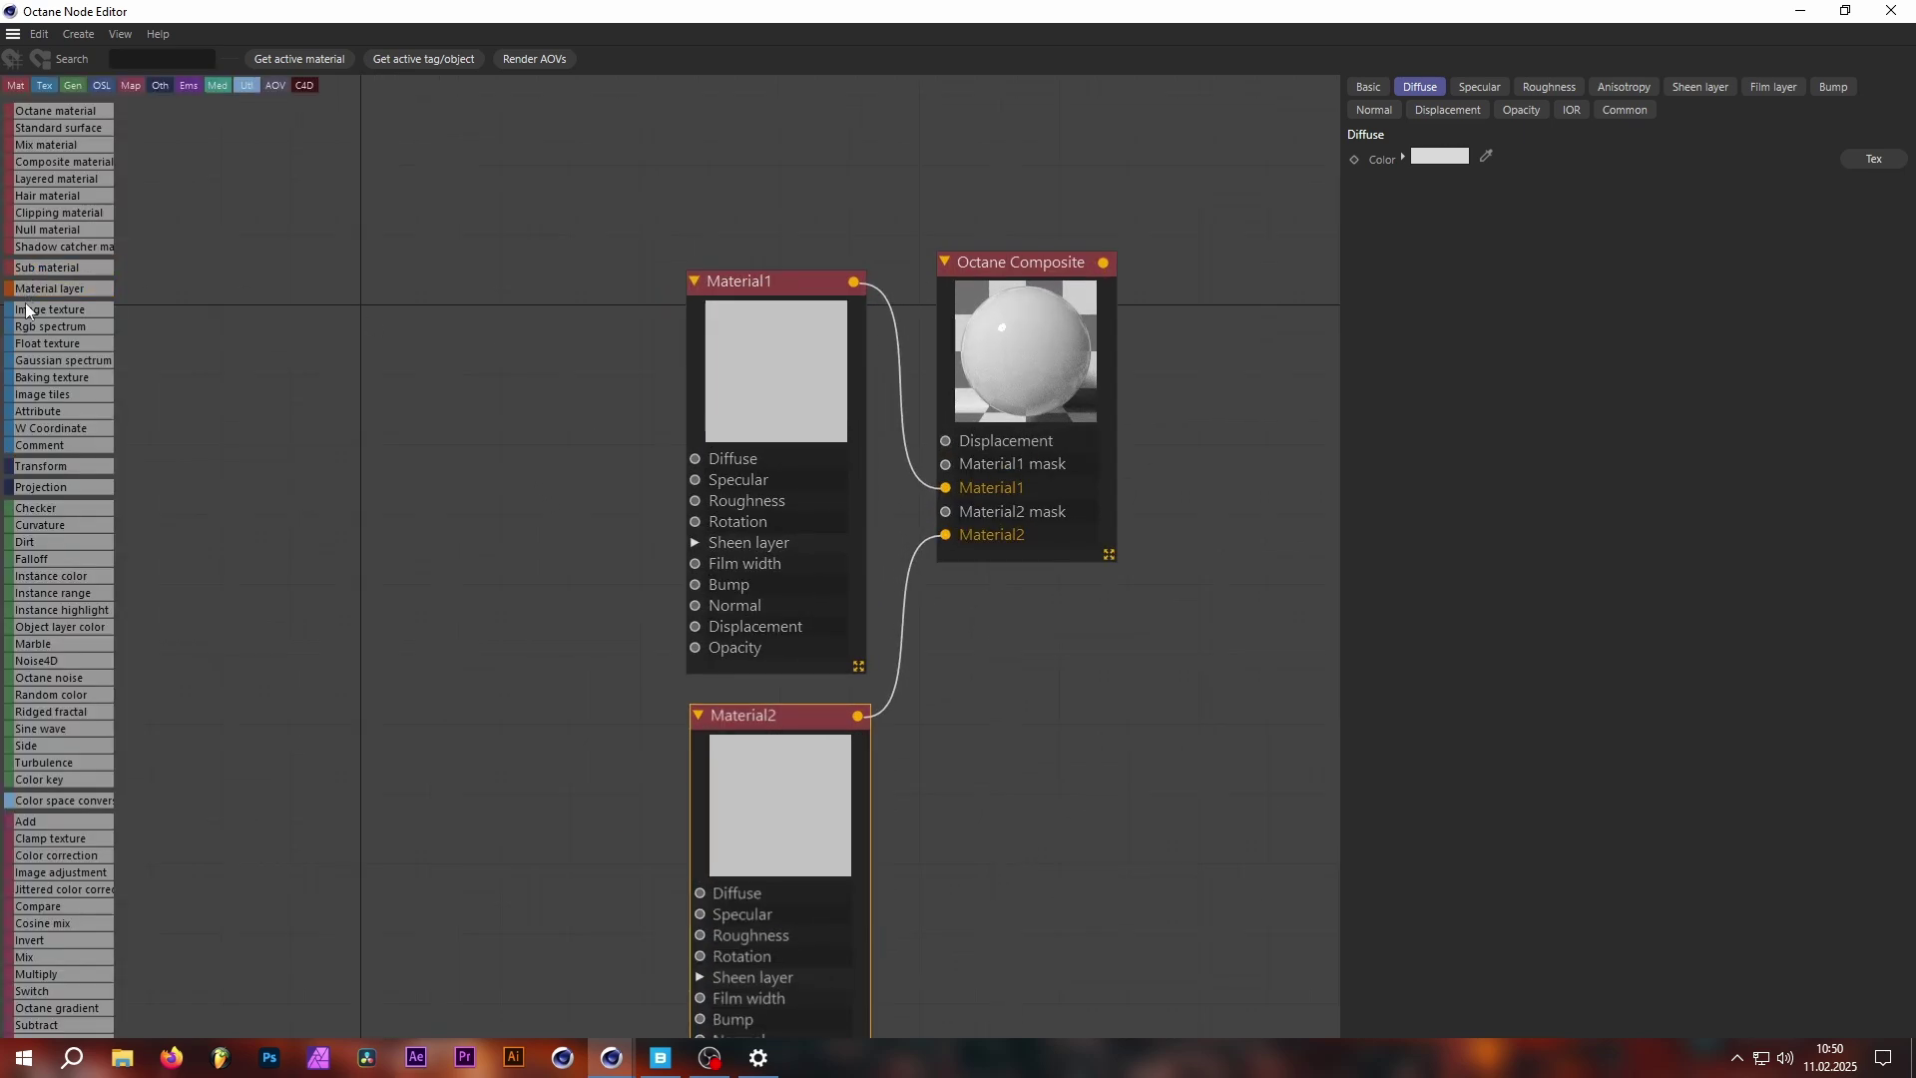
pyautogui.moveTo(50, 309); pyautogui.dragTo(423, 422)
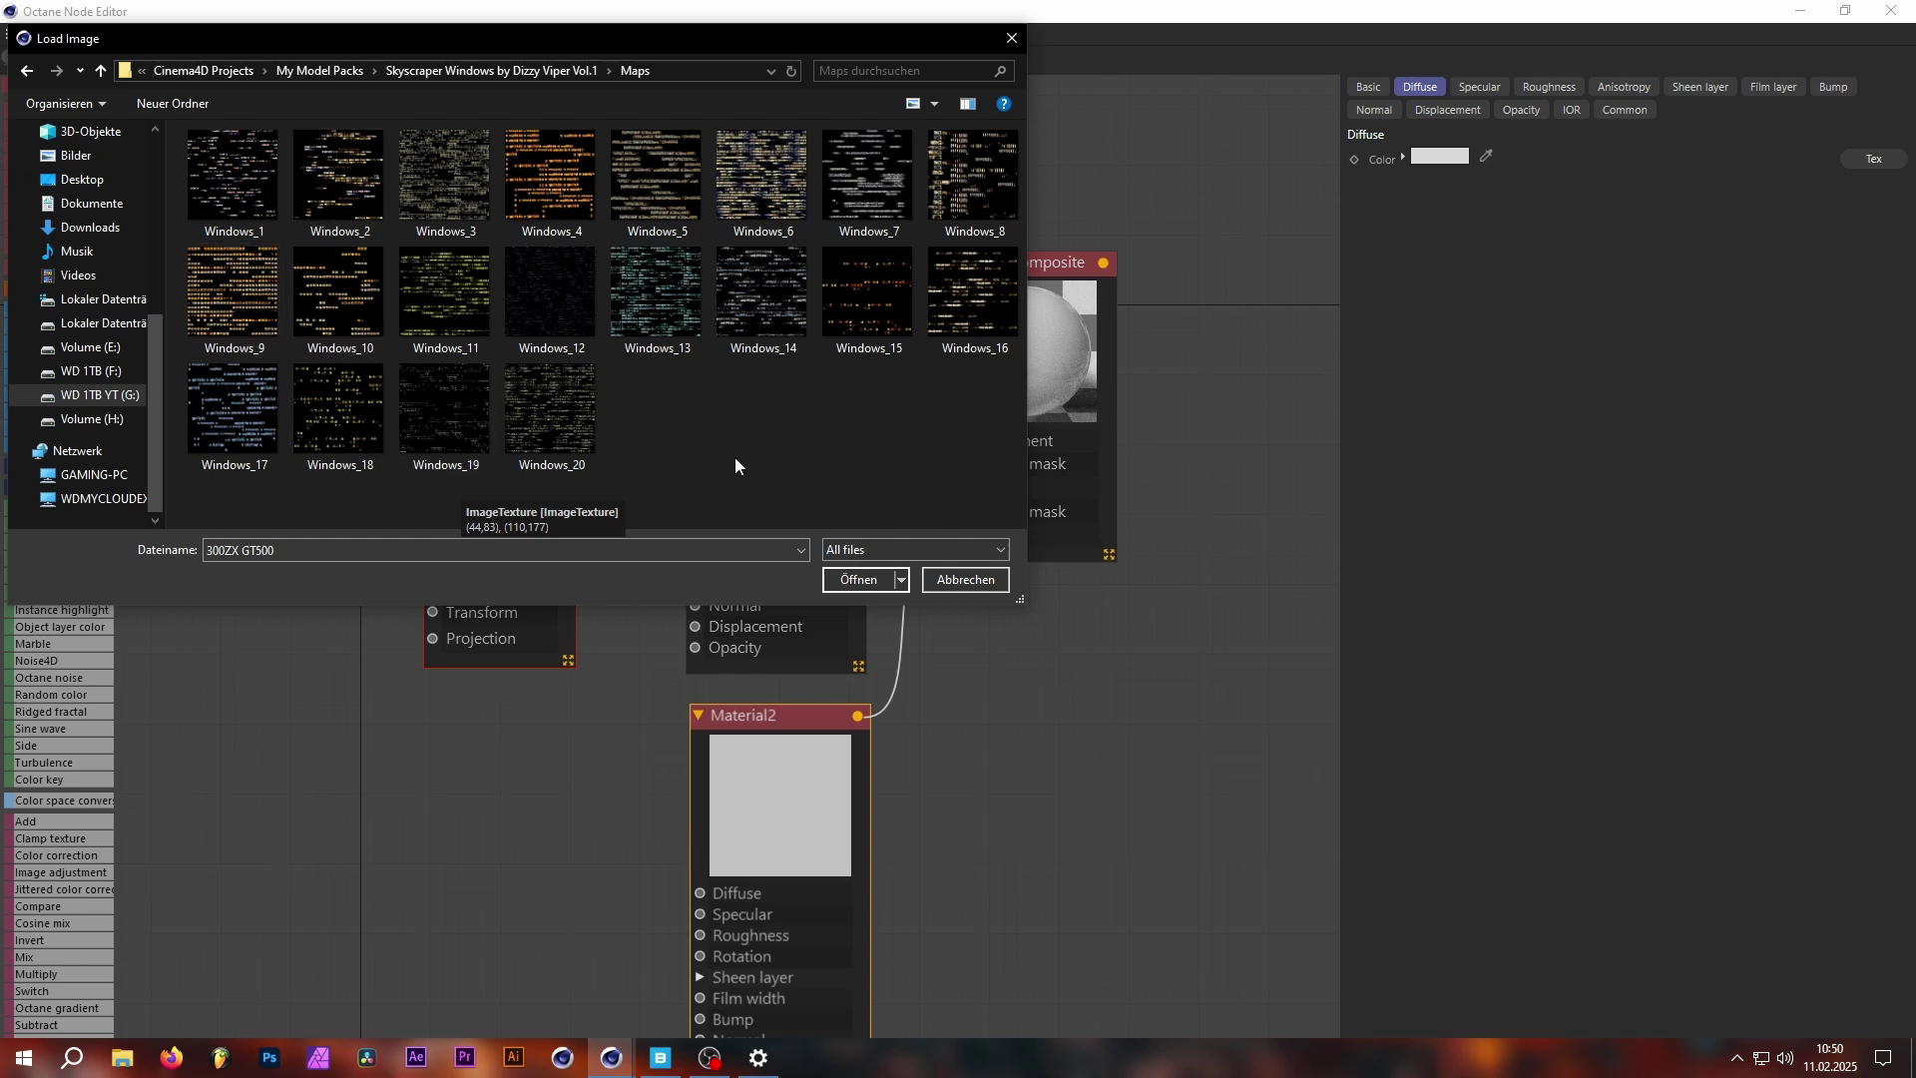
pyautogui.doubleClick(663, 320)
pyautogui.moveTo(535, 500); pyautogui.dragTo(450, 290)
# Add a Blackbody Emission node and connect the image texture to its Texture input.
pyautogui.scroll(-5, 27, 792)
pyautogui.moveTo(58, 687); pyautogui.dragTo(469, 529)
pyautogui.moveTo(479, 225); pyautogui.dragTo(472, 565)
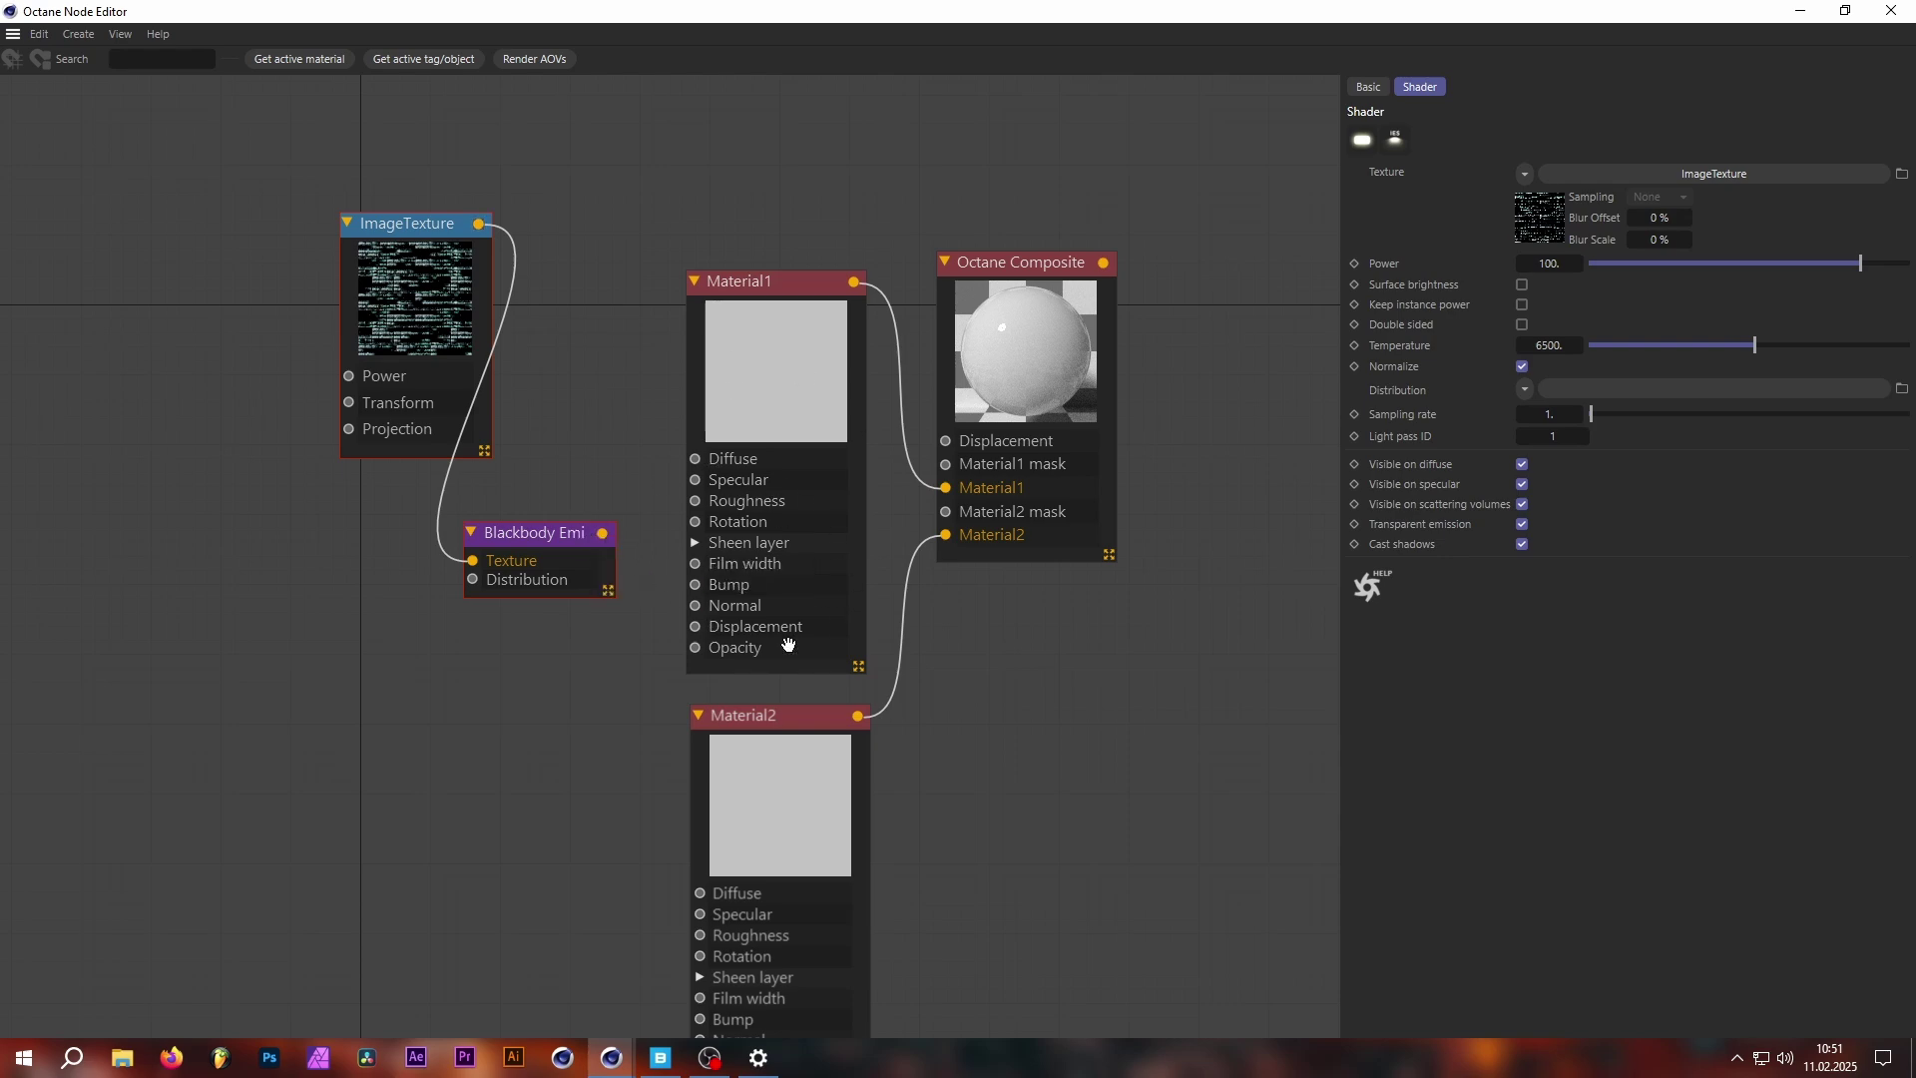
# Change the material type of both Material1 and Material2 to Universal.
pyautogui.click(757, 606)
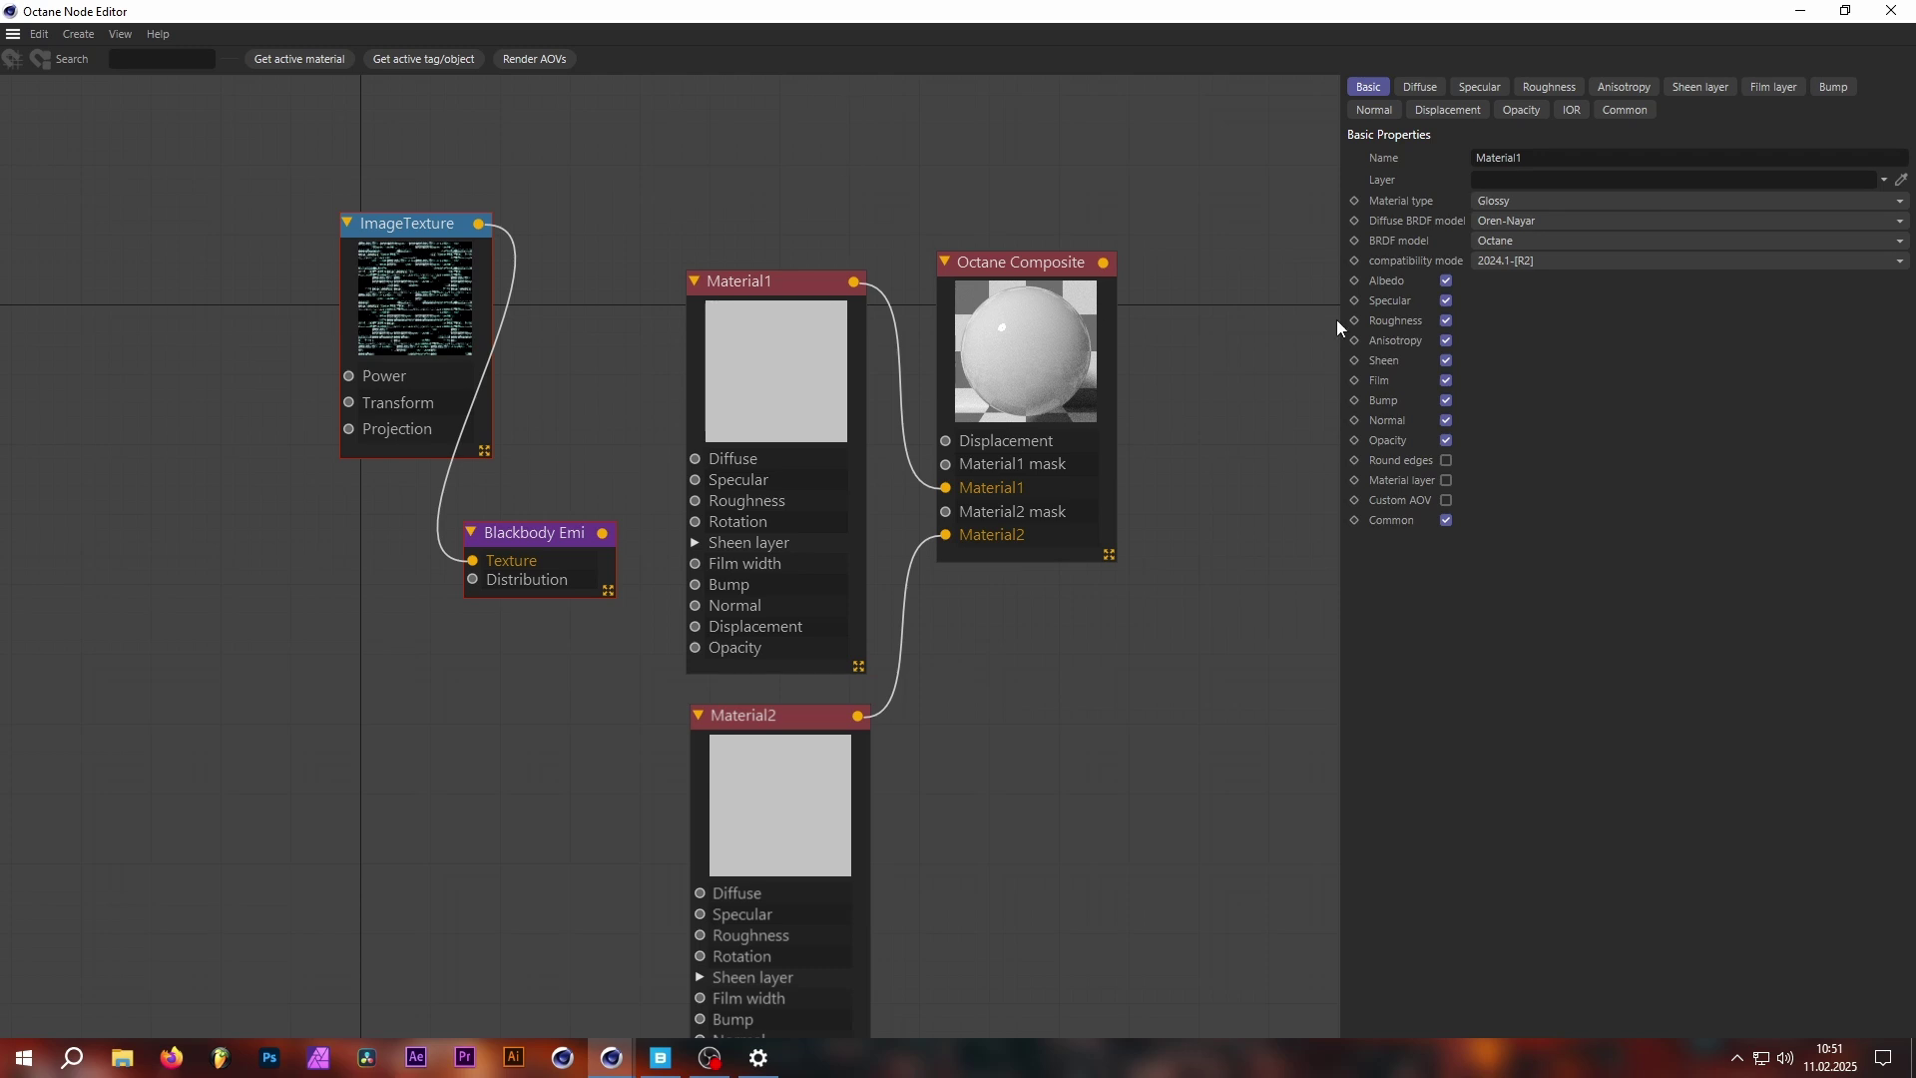
pyautogui.click(1549, 197)
pyautogui.click(1507, 329)
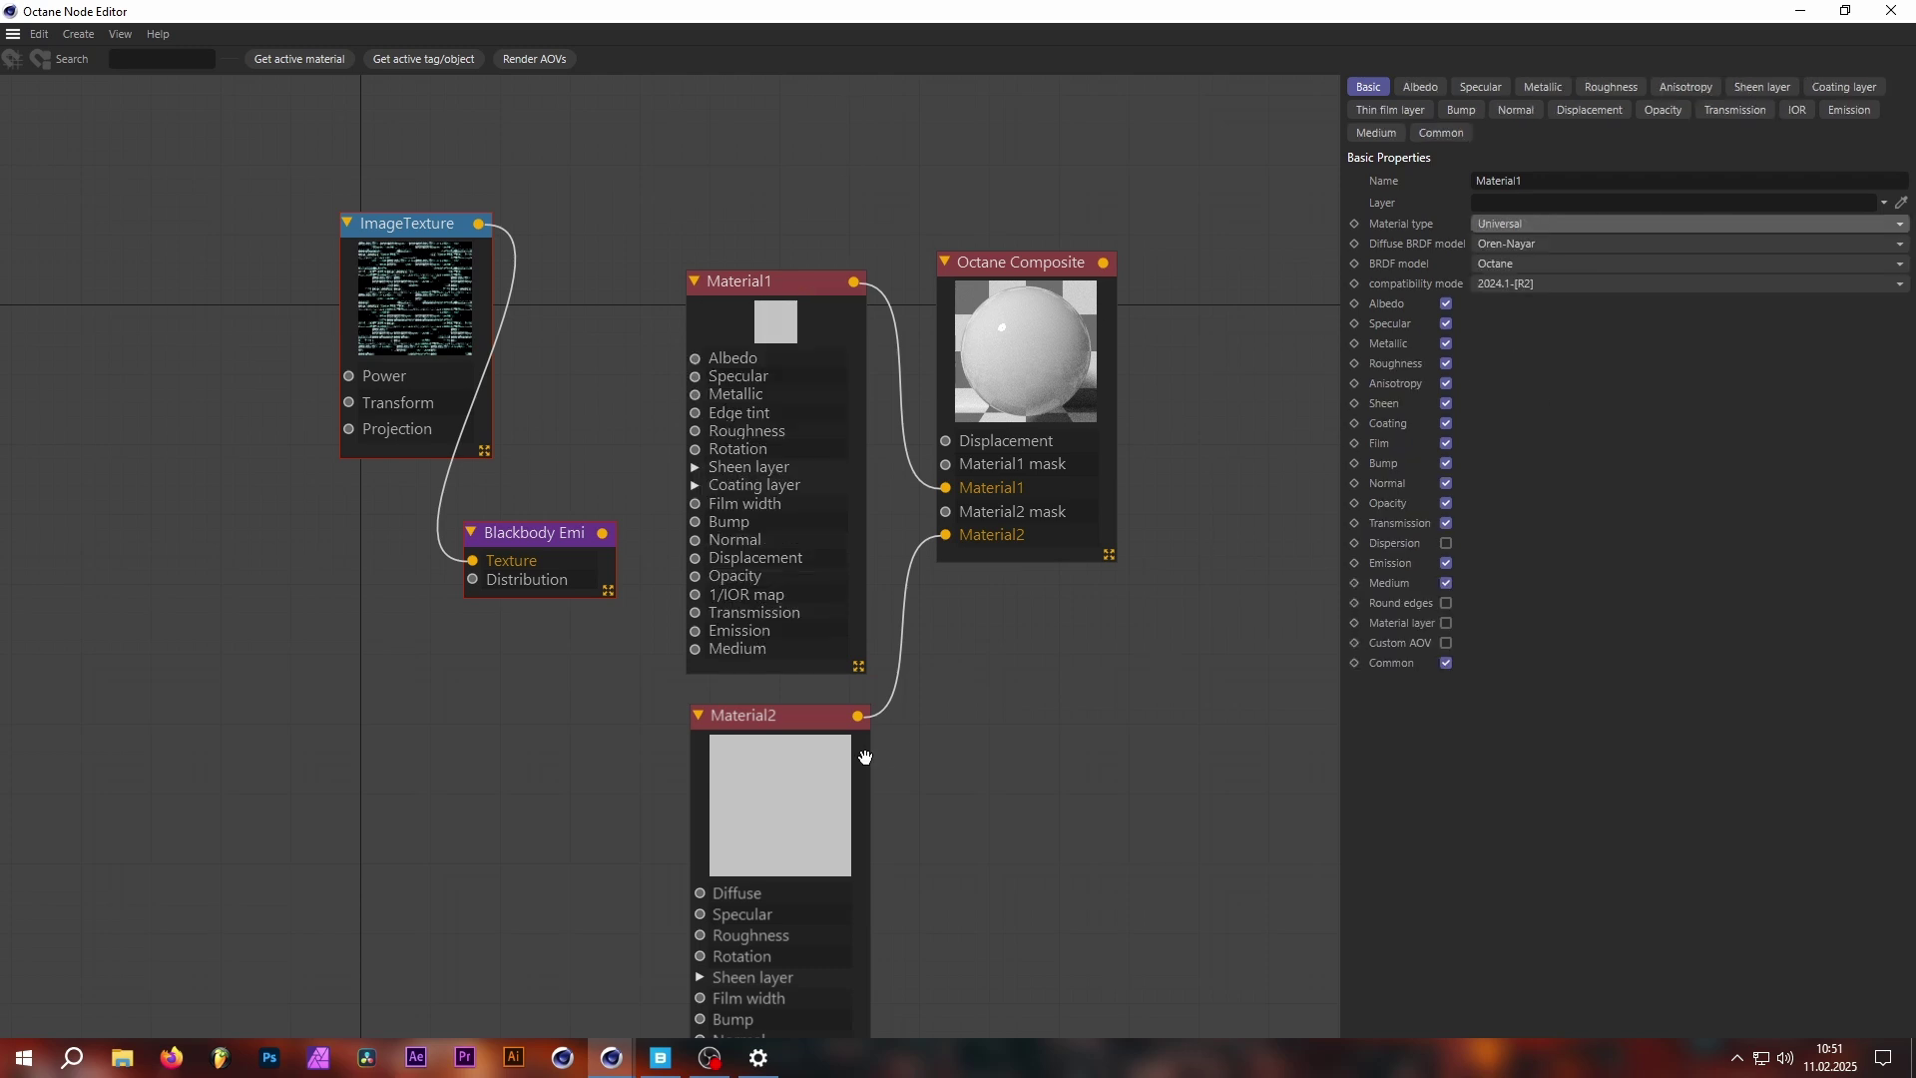
pyautogui.click(793, 773)
pyautogui.click(1508, 205)
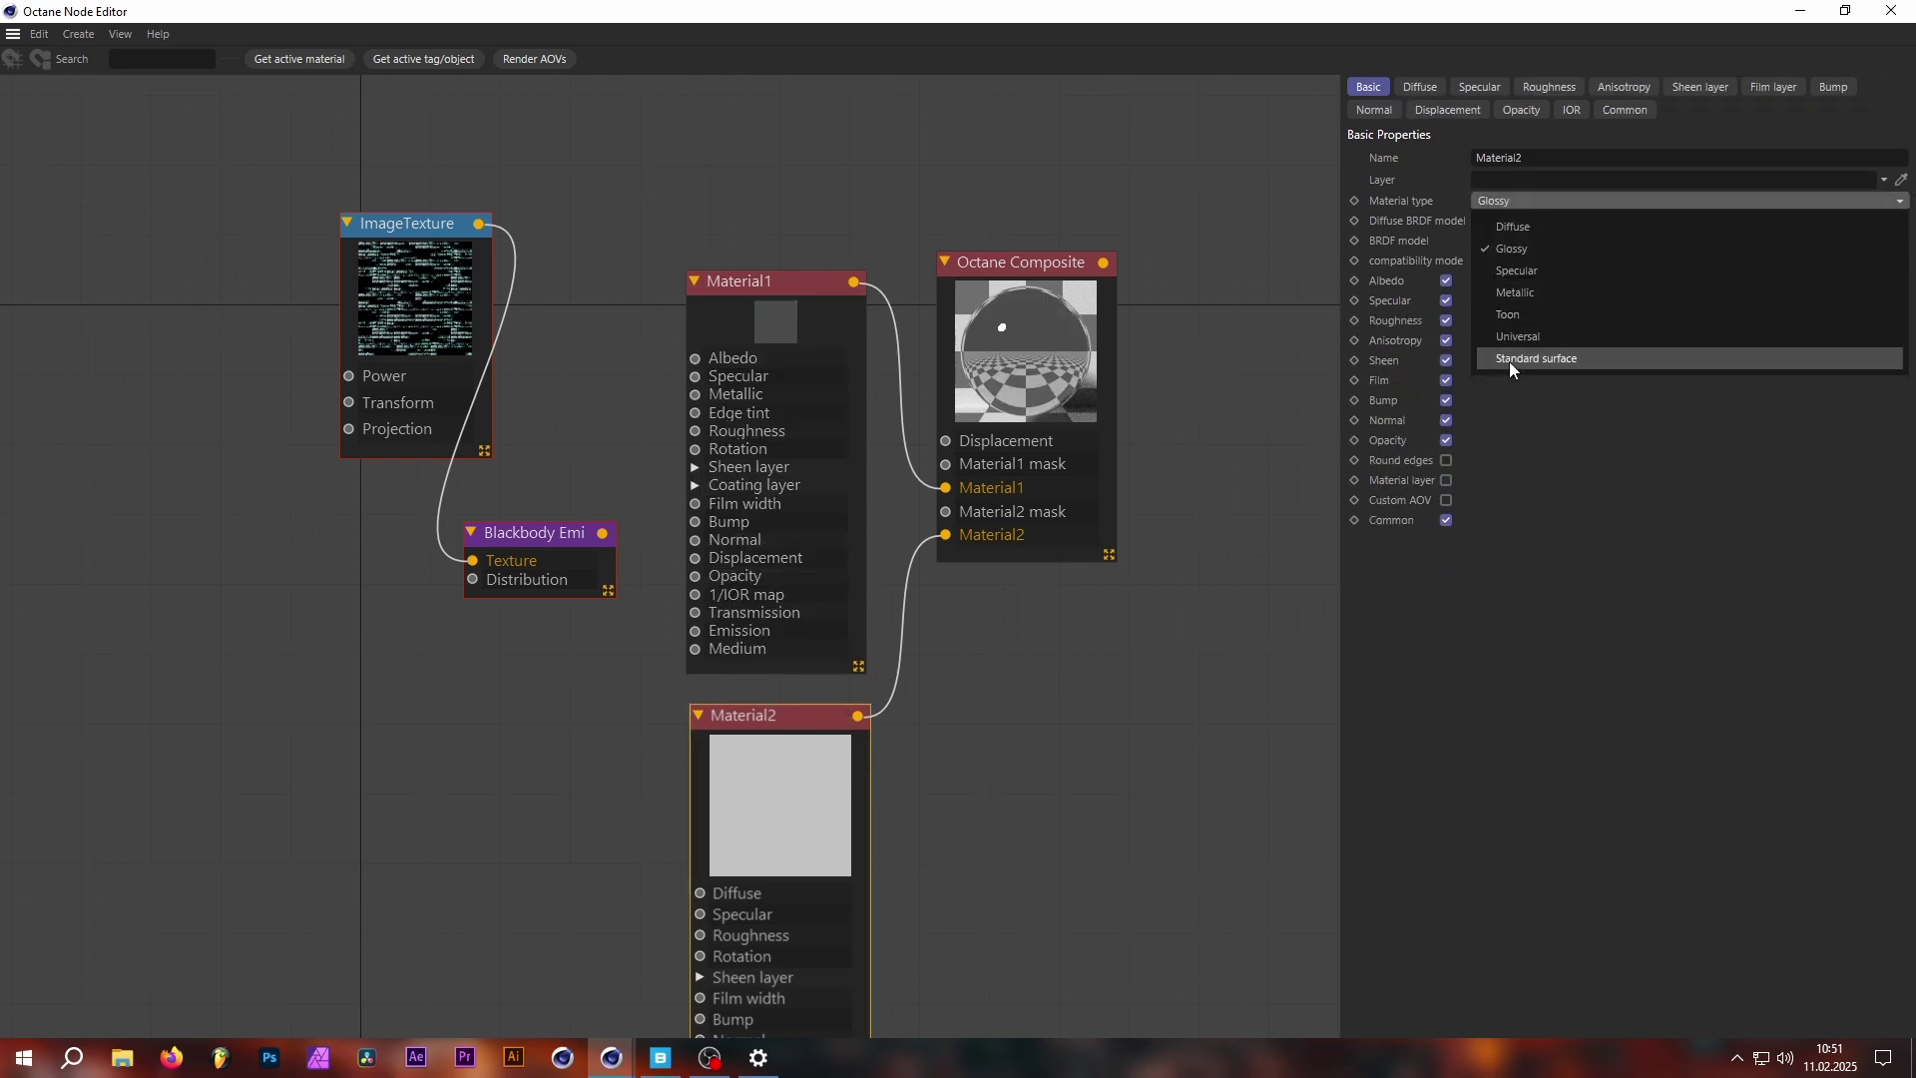
pyautogui.click(1515, 339)
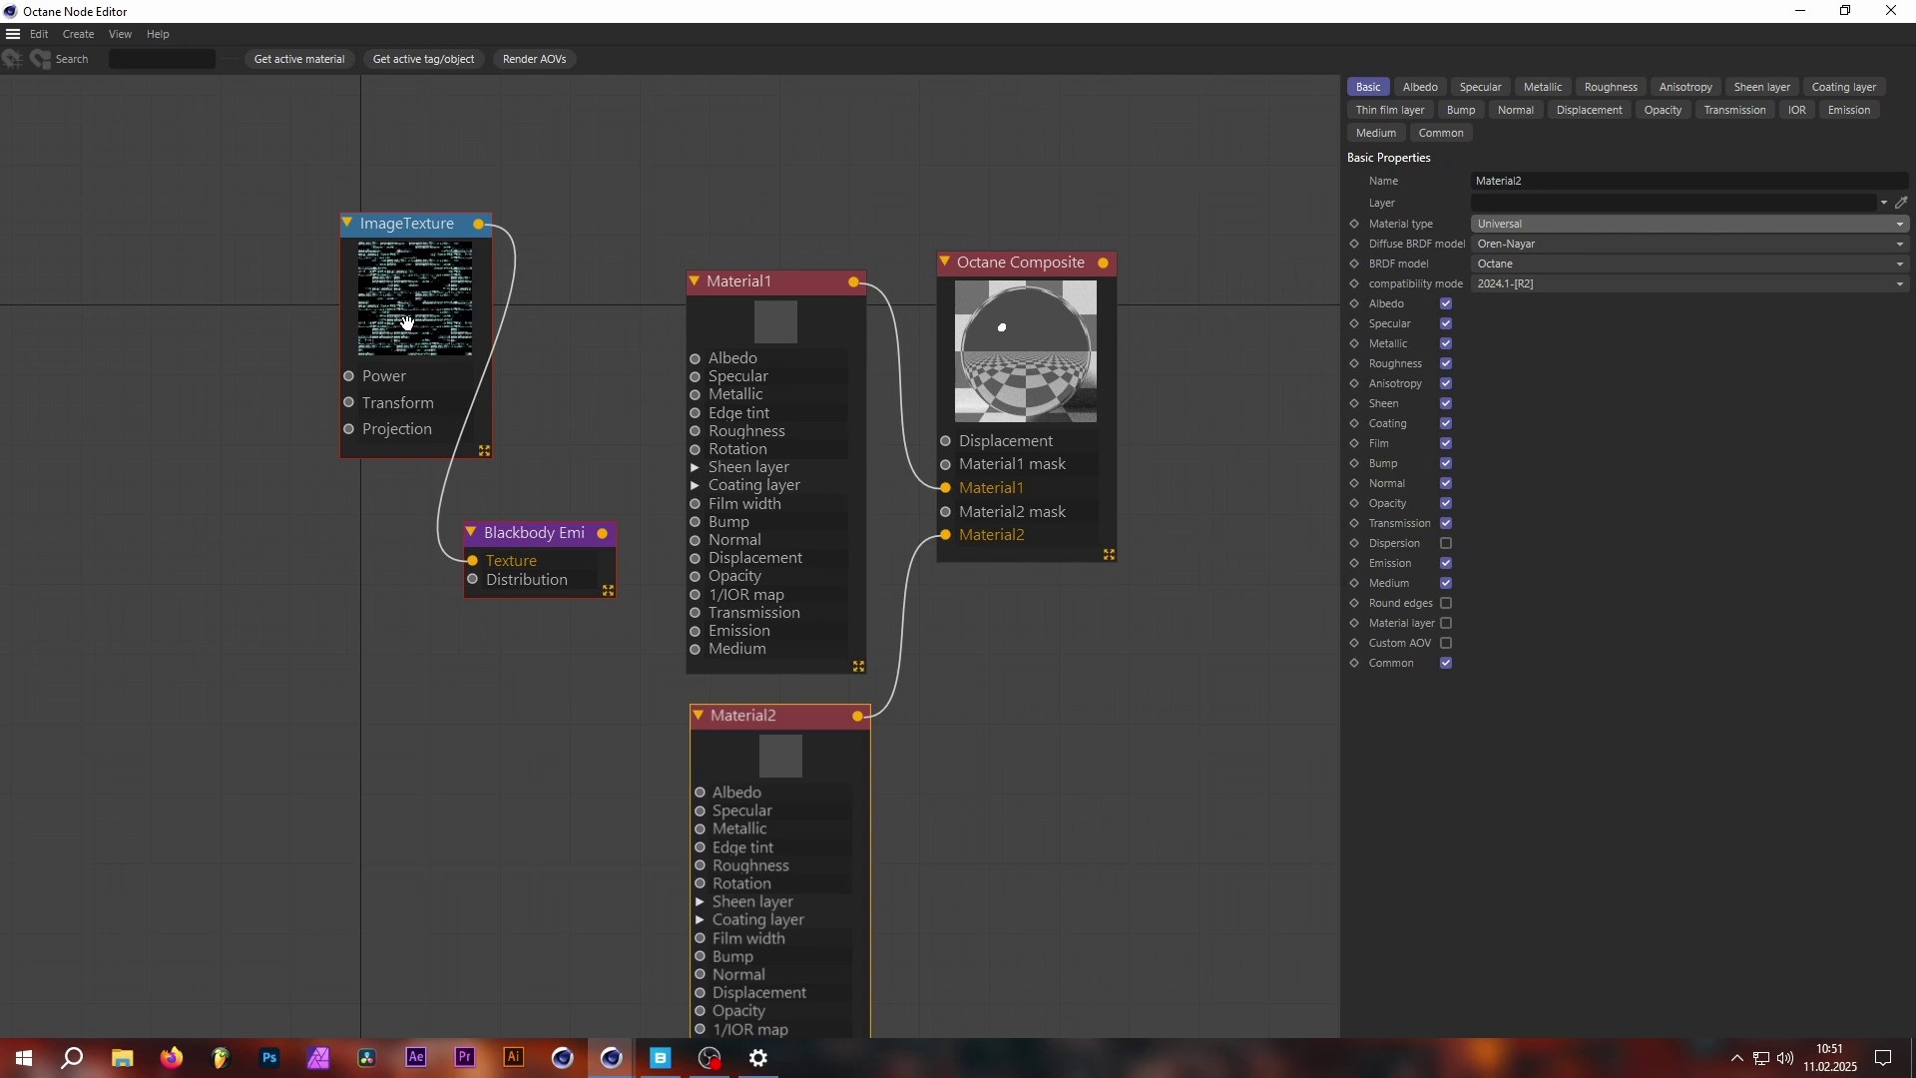
# Connect the blackbody emission at power 3.49525 to Material1's Emission input, and the image texture to its Albedo.
pyautogui.moveTo(527, 590); pyautogui.dragTo(696, 631)
pyautogui.moveTo(545, 559); pyautogui.dragTo(548, 559)
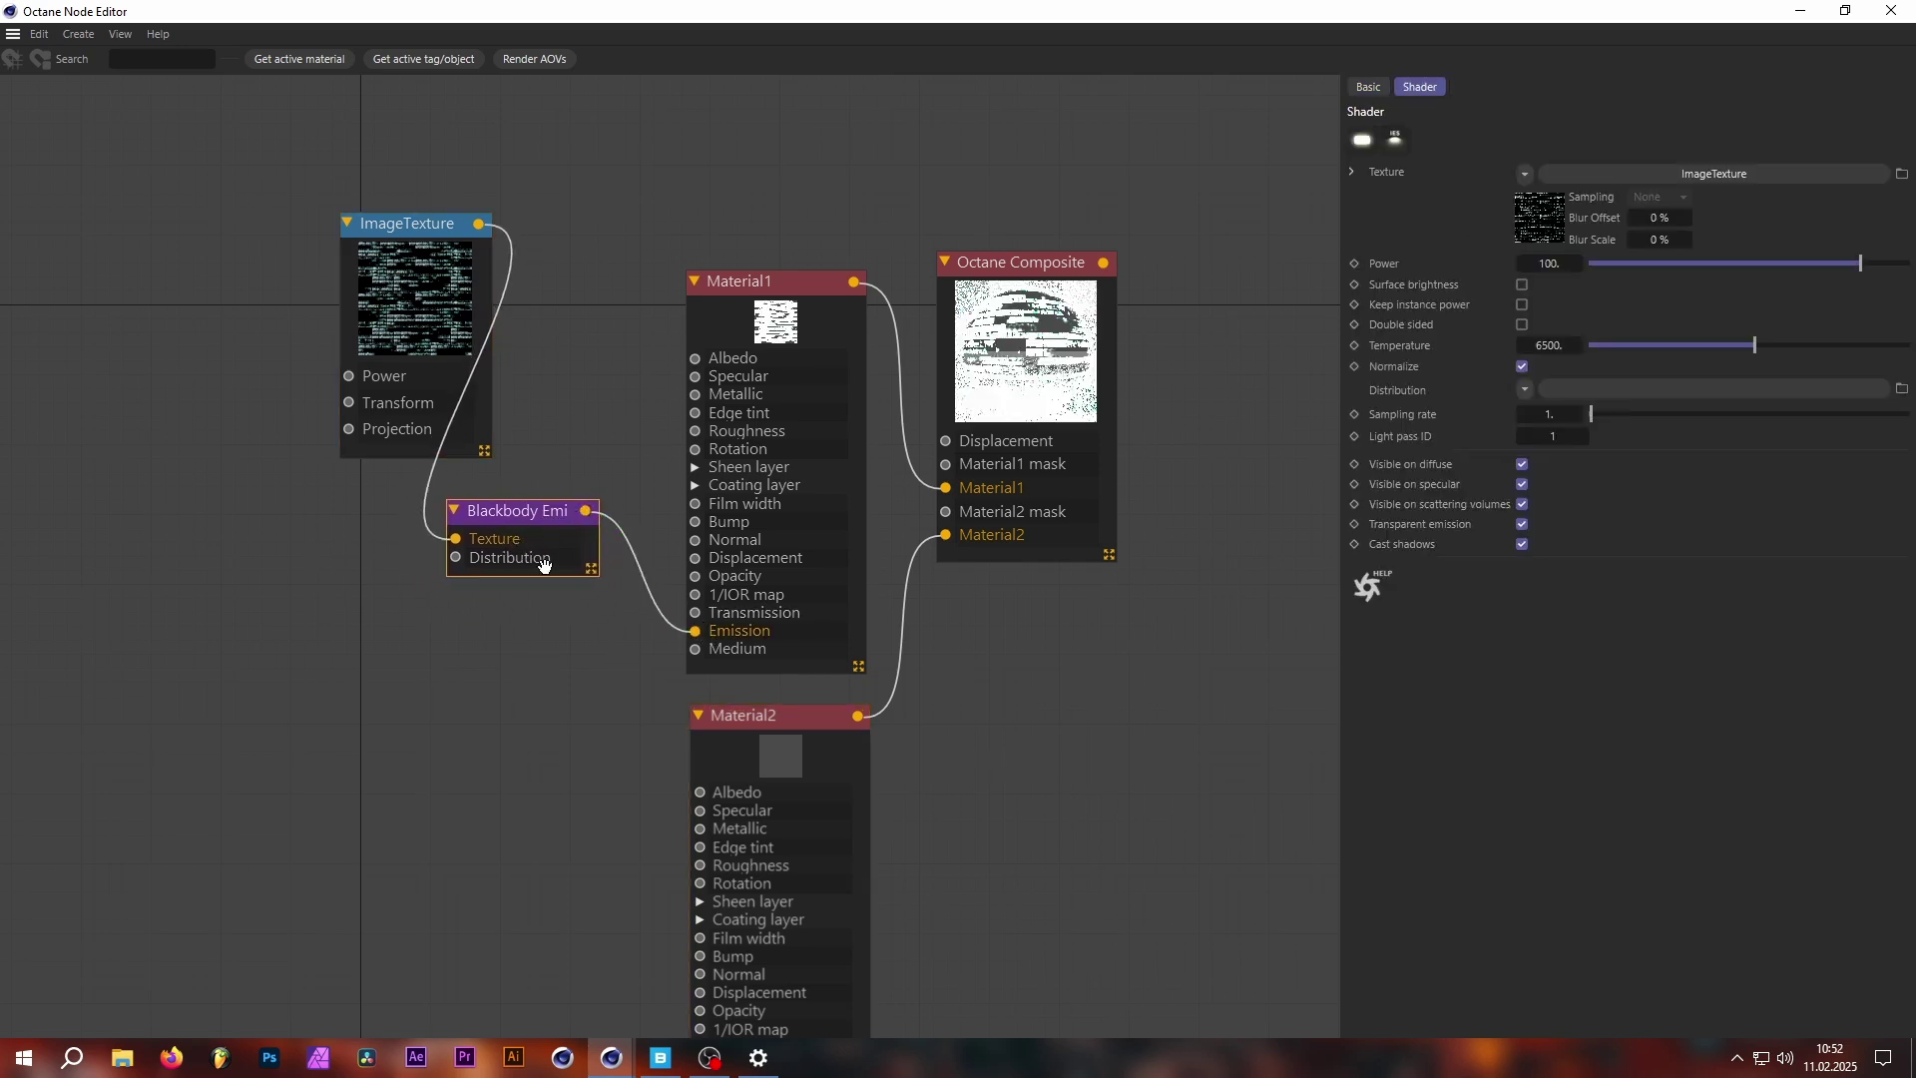
pyautogui.moveTo(1808, 262); pyautogui.dragTo(1797, 264)
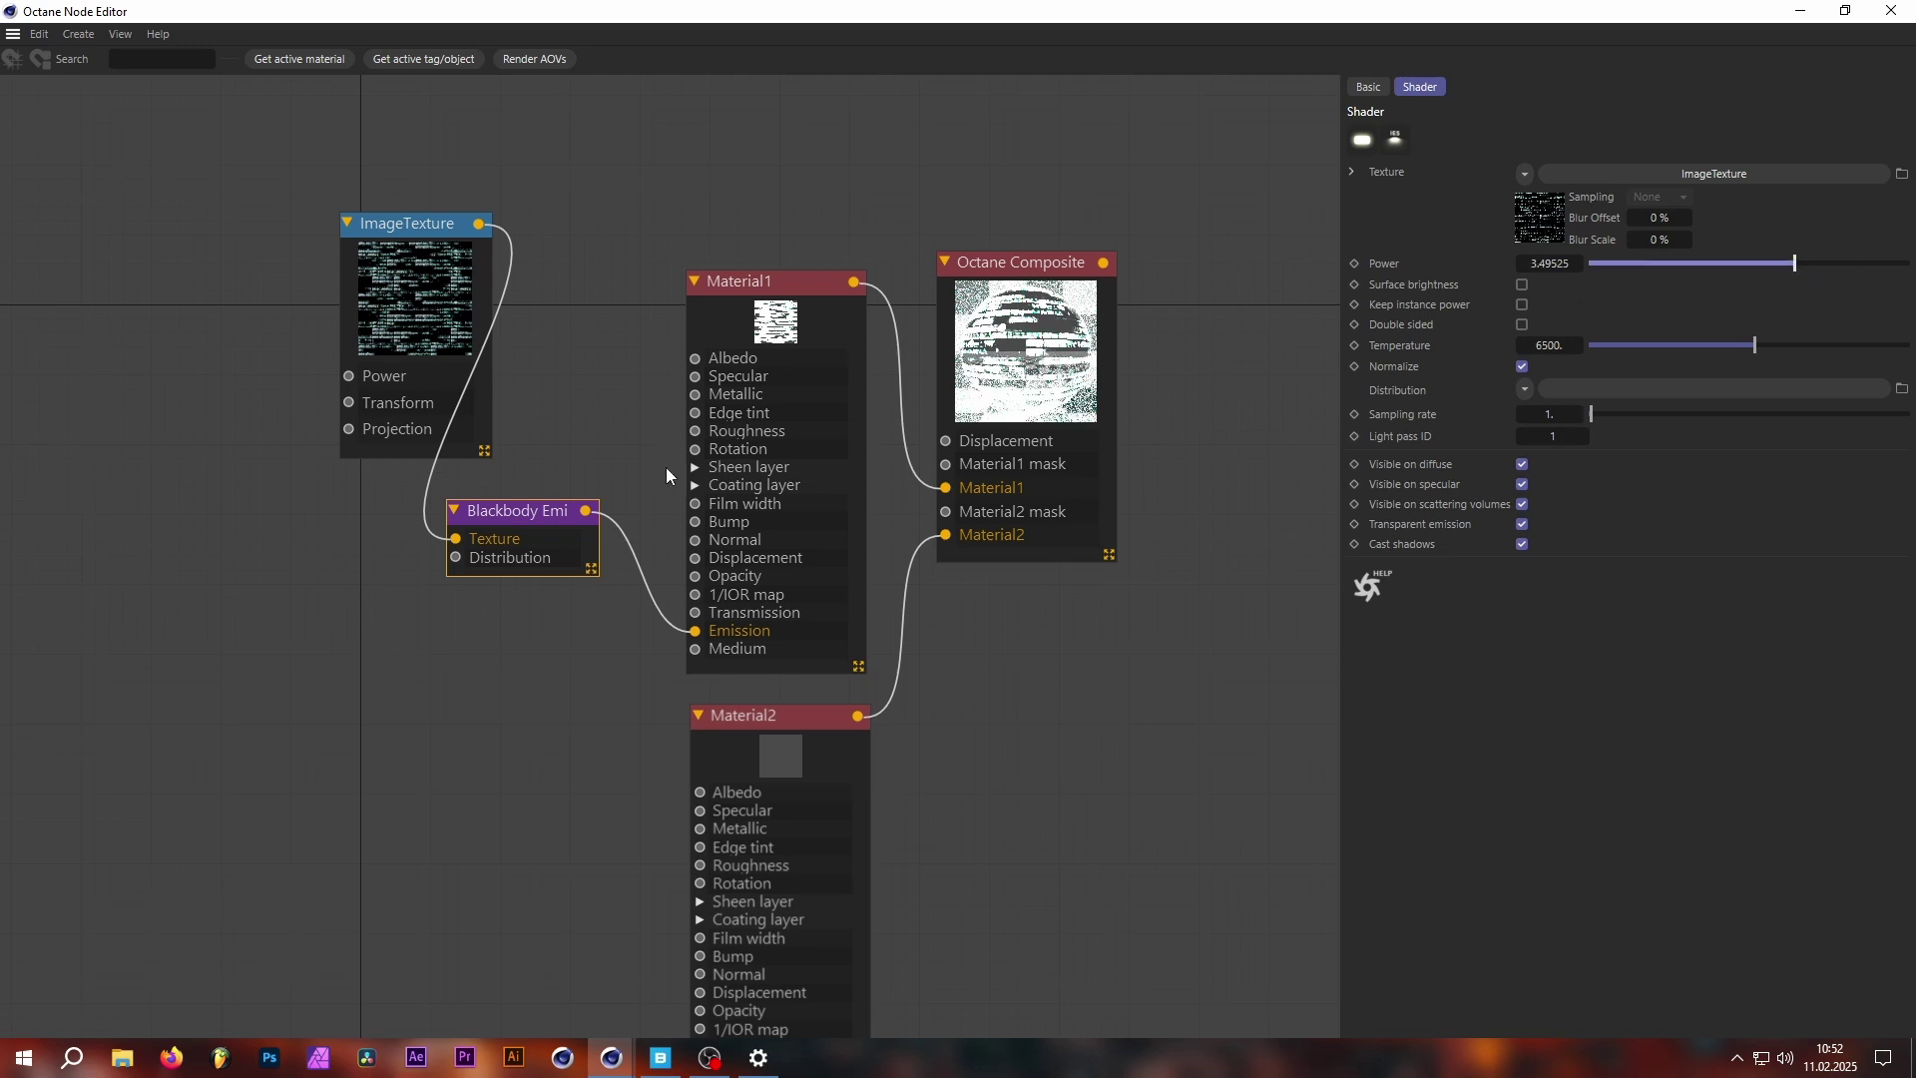
pyautogui.scroll(-1, 544, 357)
pyautogui.moveTo(477, 238); pyautogui.dragTo(697, 362)
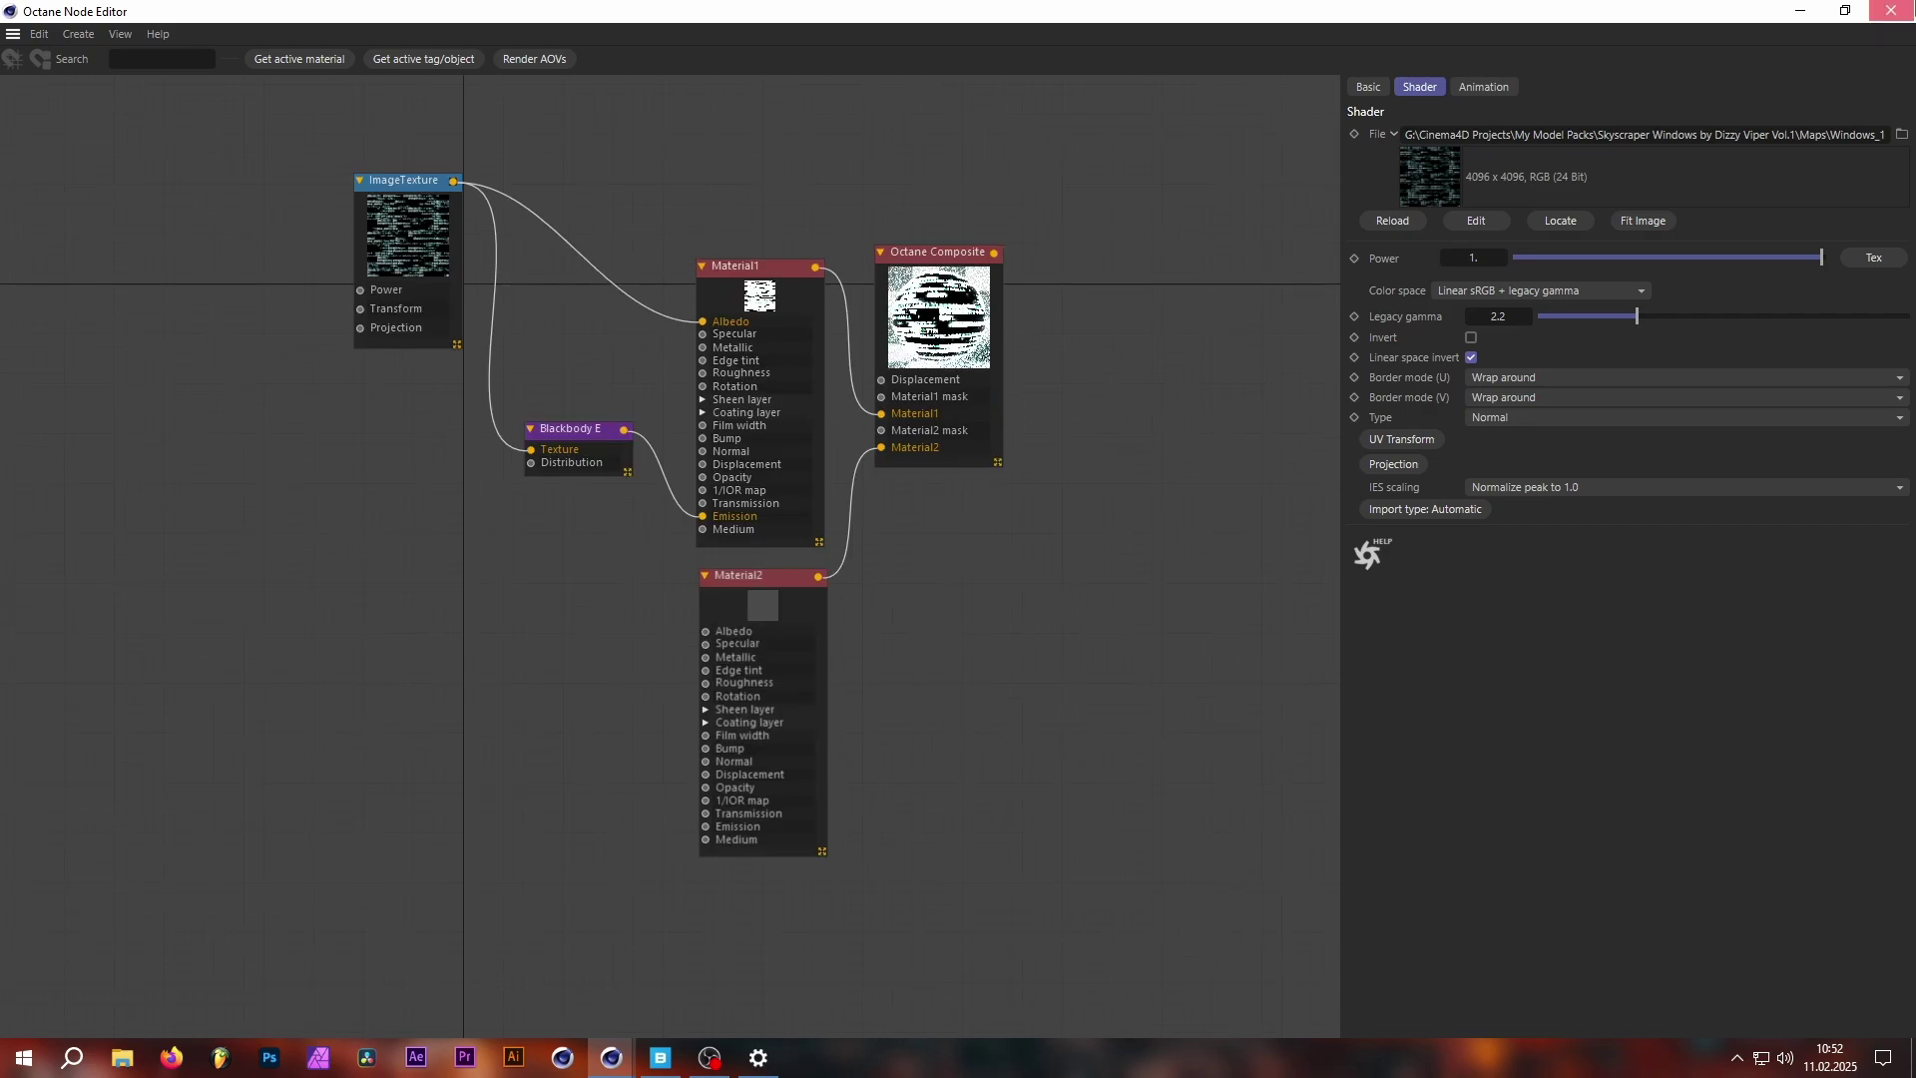
# Close the node and material editors and replace the tower's GLS glass material with the Octane Composite material.
pyautogui.click(1891, 11)
pyautogui.click(704, 297)
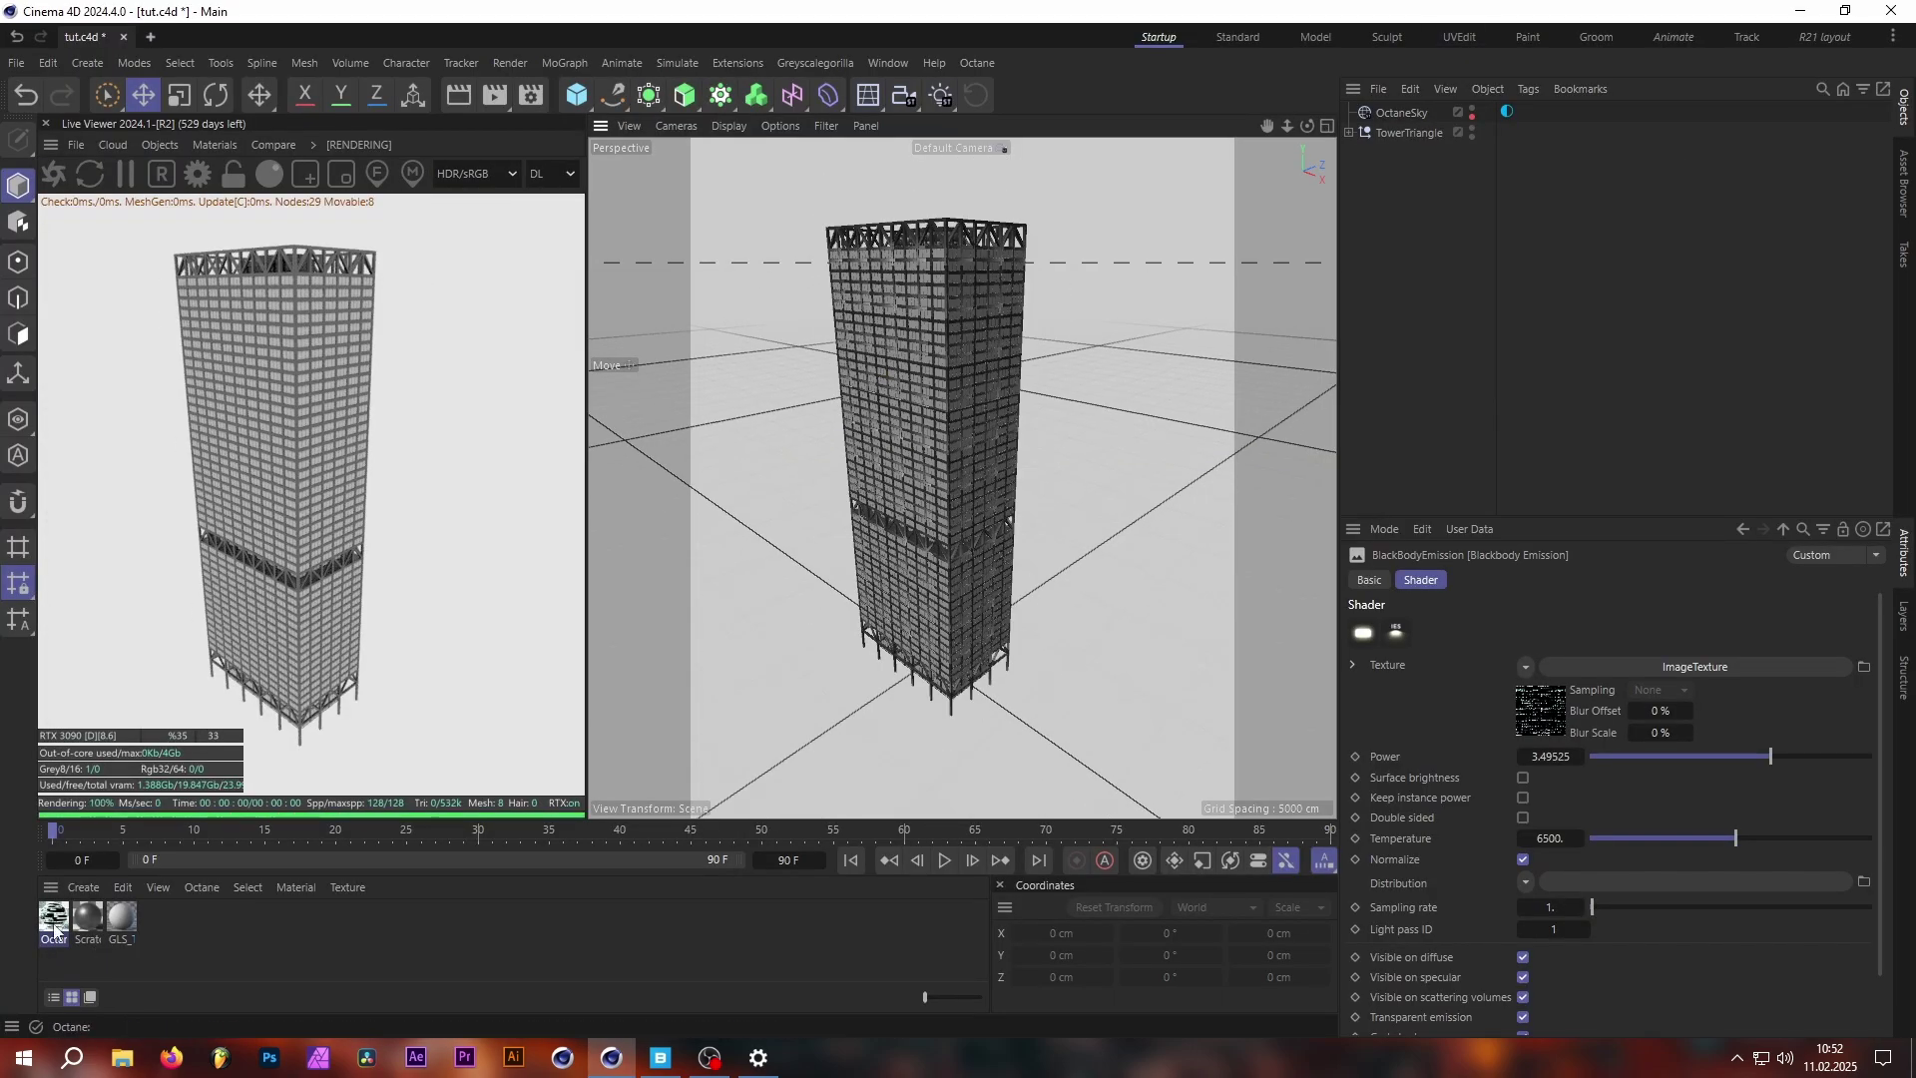
pyautogui.click(88, 916)
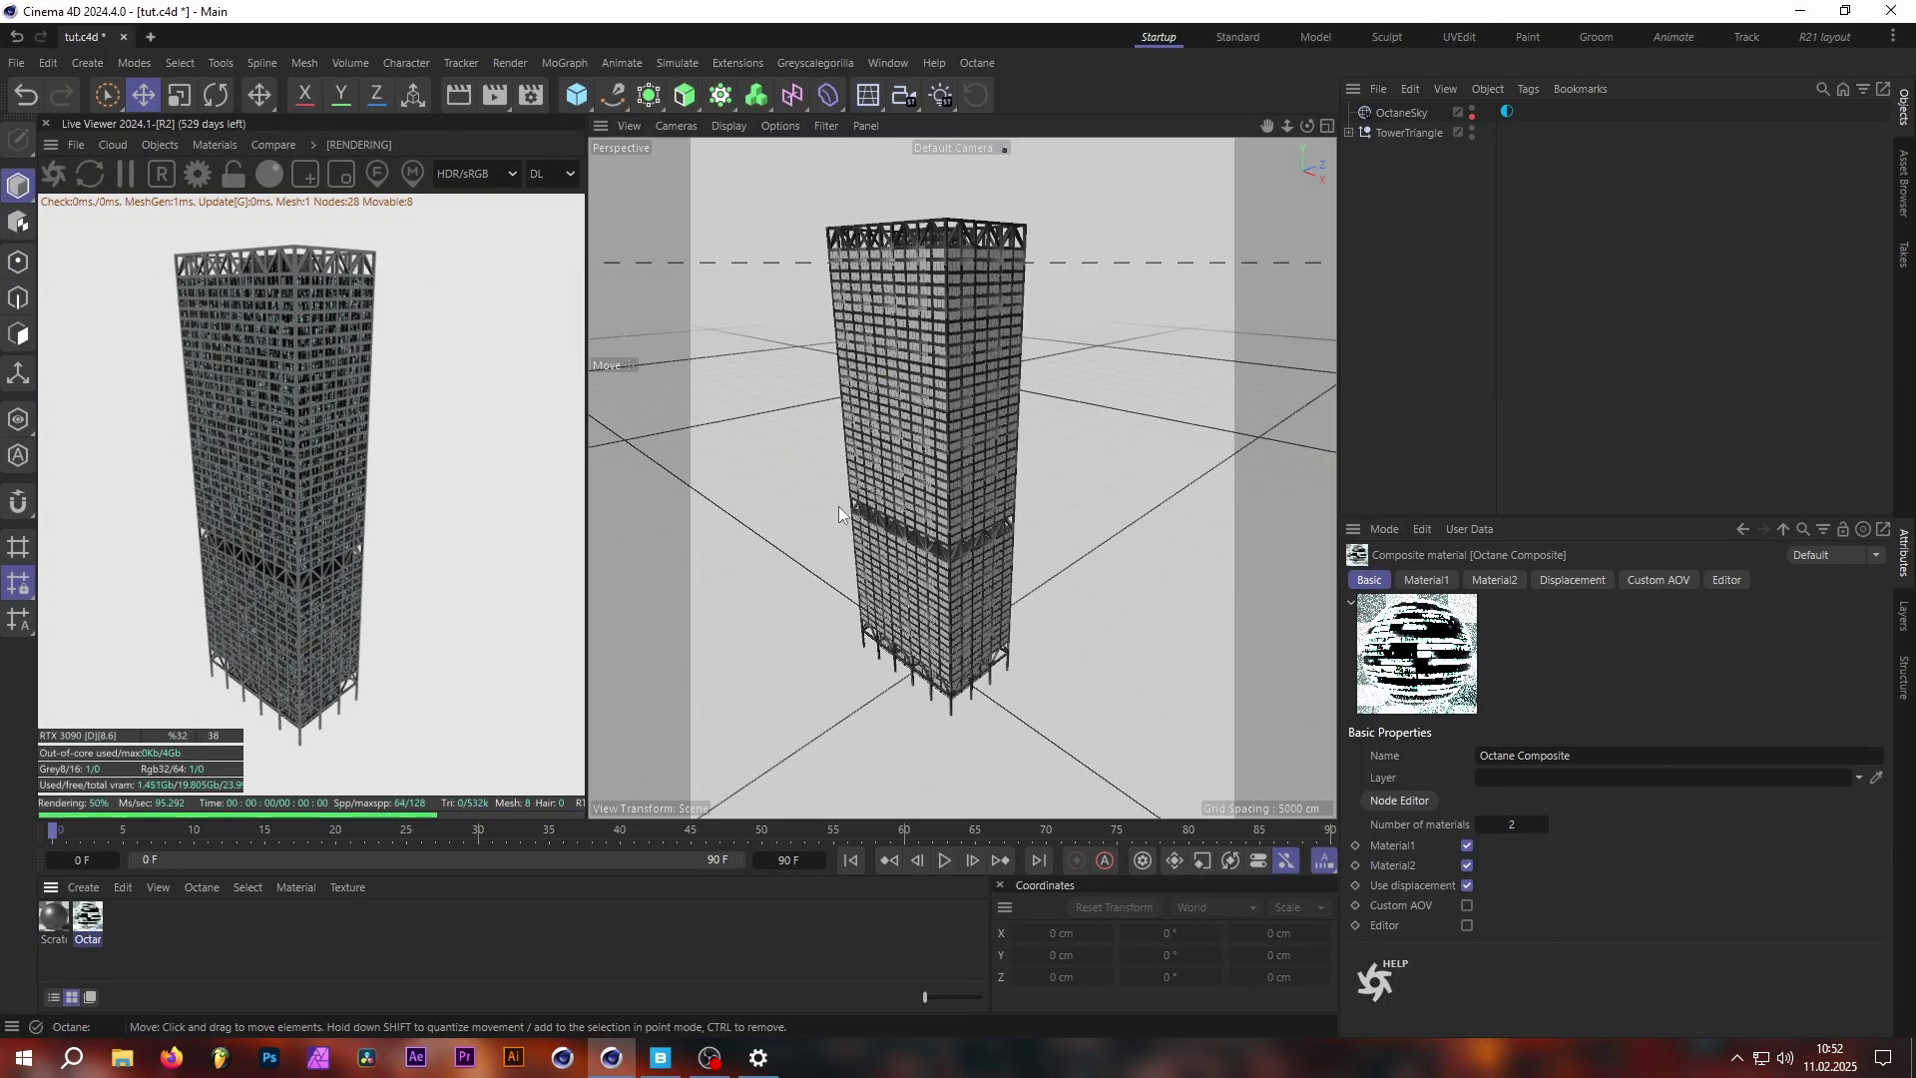
# Select the composite material's tags on the tower and set their projection to Cubic.
pyautogui.scroll(5, 838, 506)
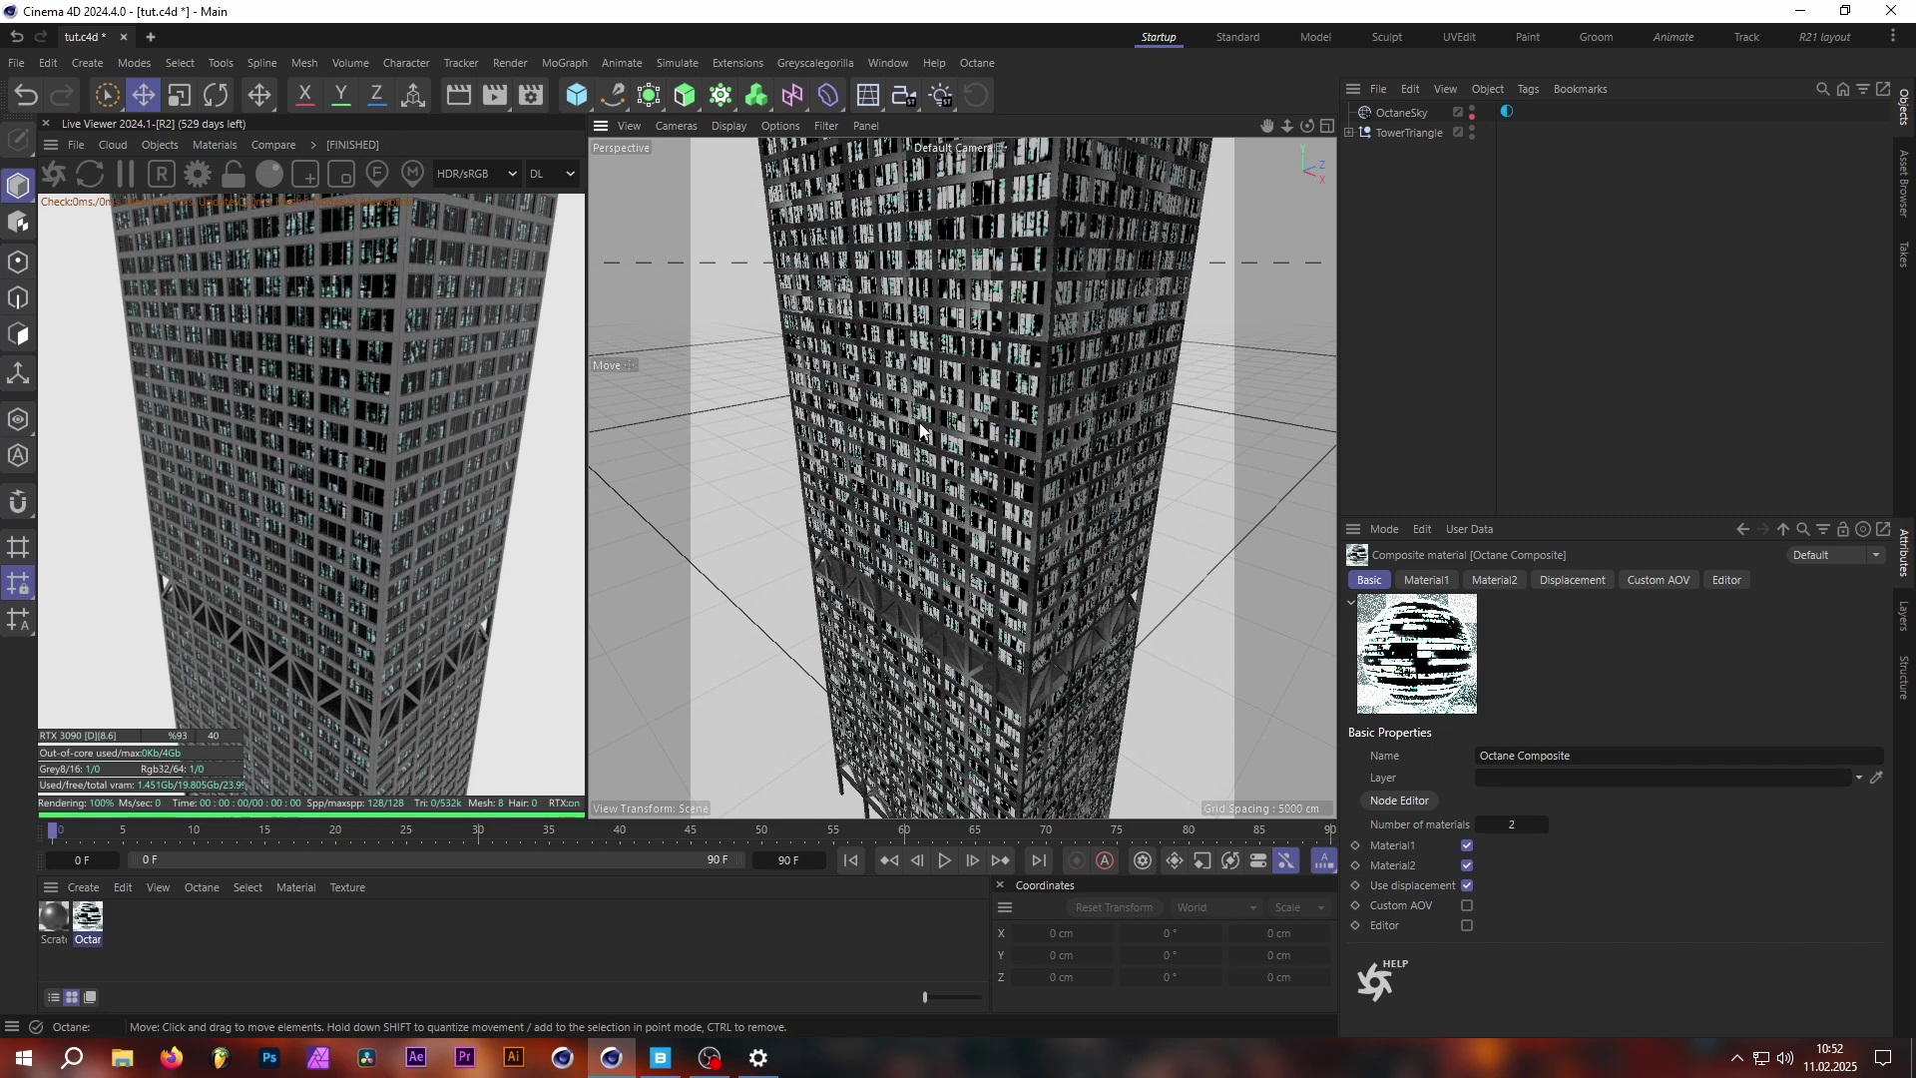
pyautogui.rightClick(88, 916)
pyautogui.click(159, 728)
pyautogui.click(1565, 675)
pyautogui.click(1541, 752)
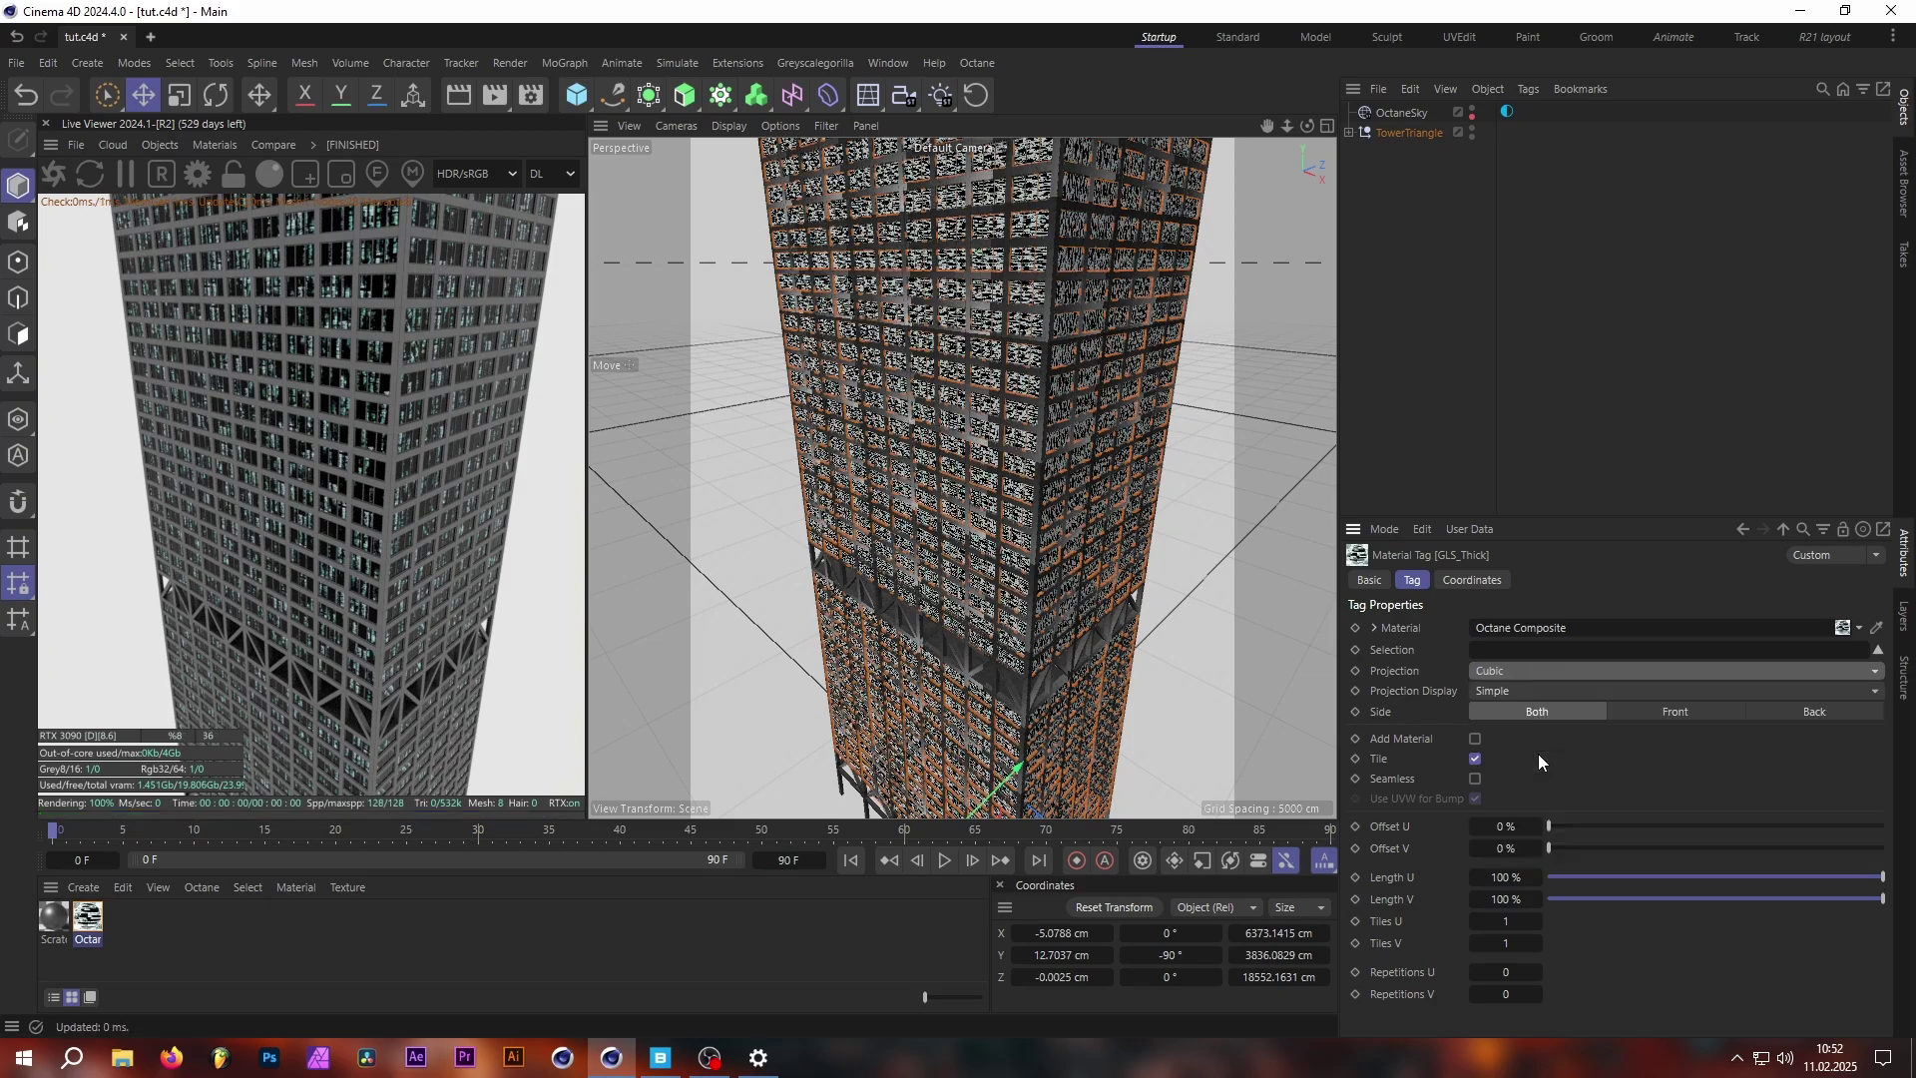
# Set Length U and Length V of the composite material's tag to 2500 %.
pyautogui.scroll(3, 1002, 446)
pyautogui.scroll(3, 1002, 446)
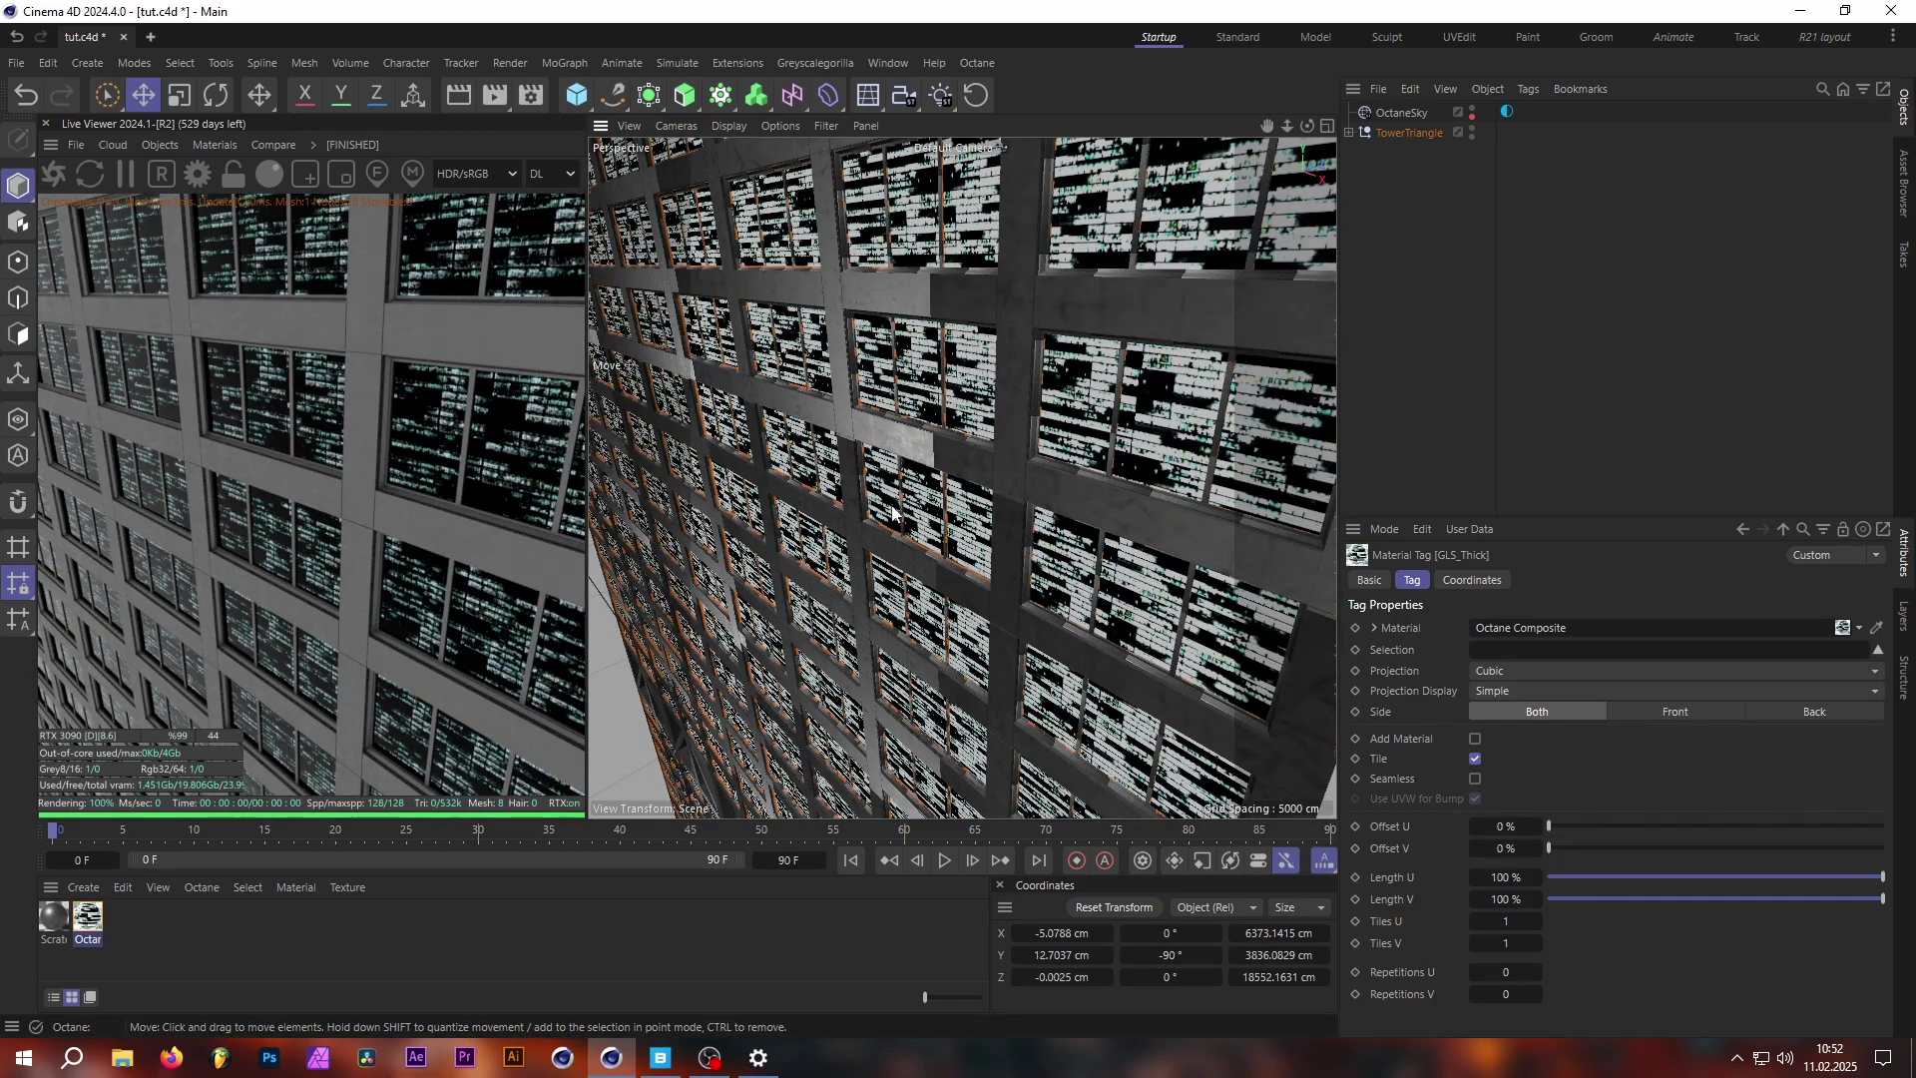
pyautogui.scroll(-5, 967, 401)
pyautogui.moveTo(1267, 126); pyautogui.dragTo(1266, 130)
pyautogui.click(1504, 876)
pyautogui.write('2500')
pyautogui.press('Return')
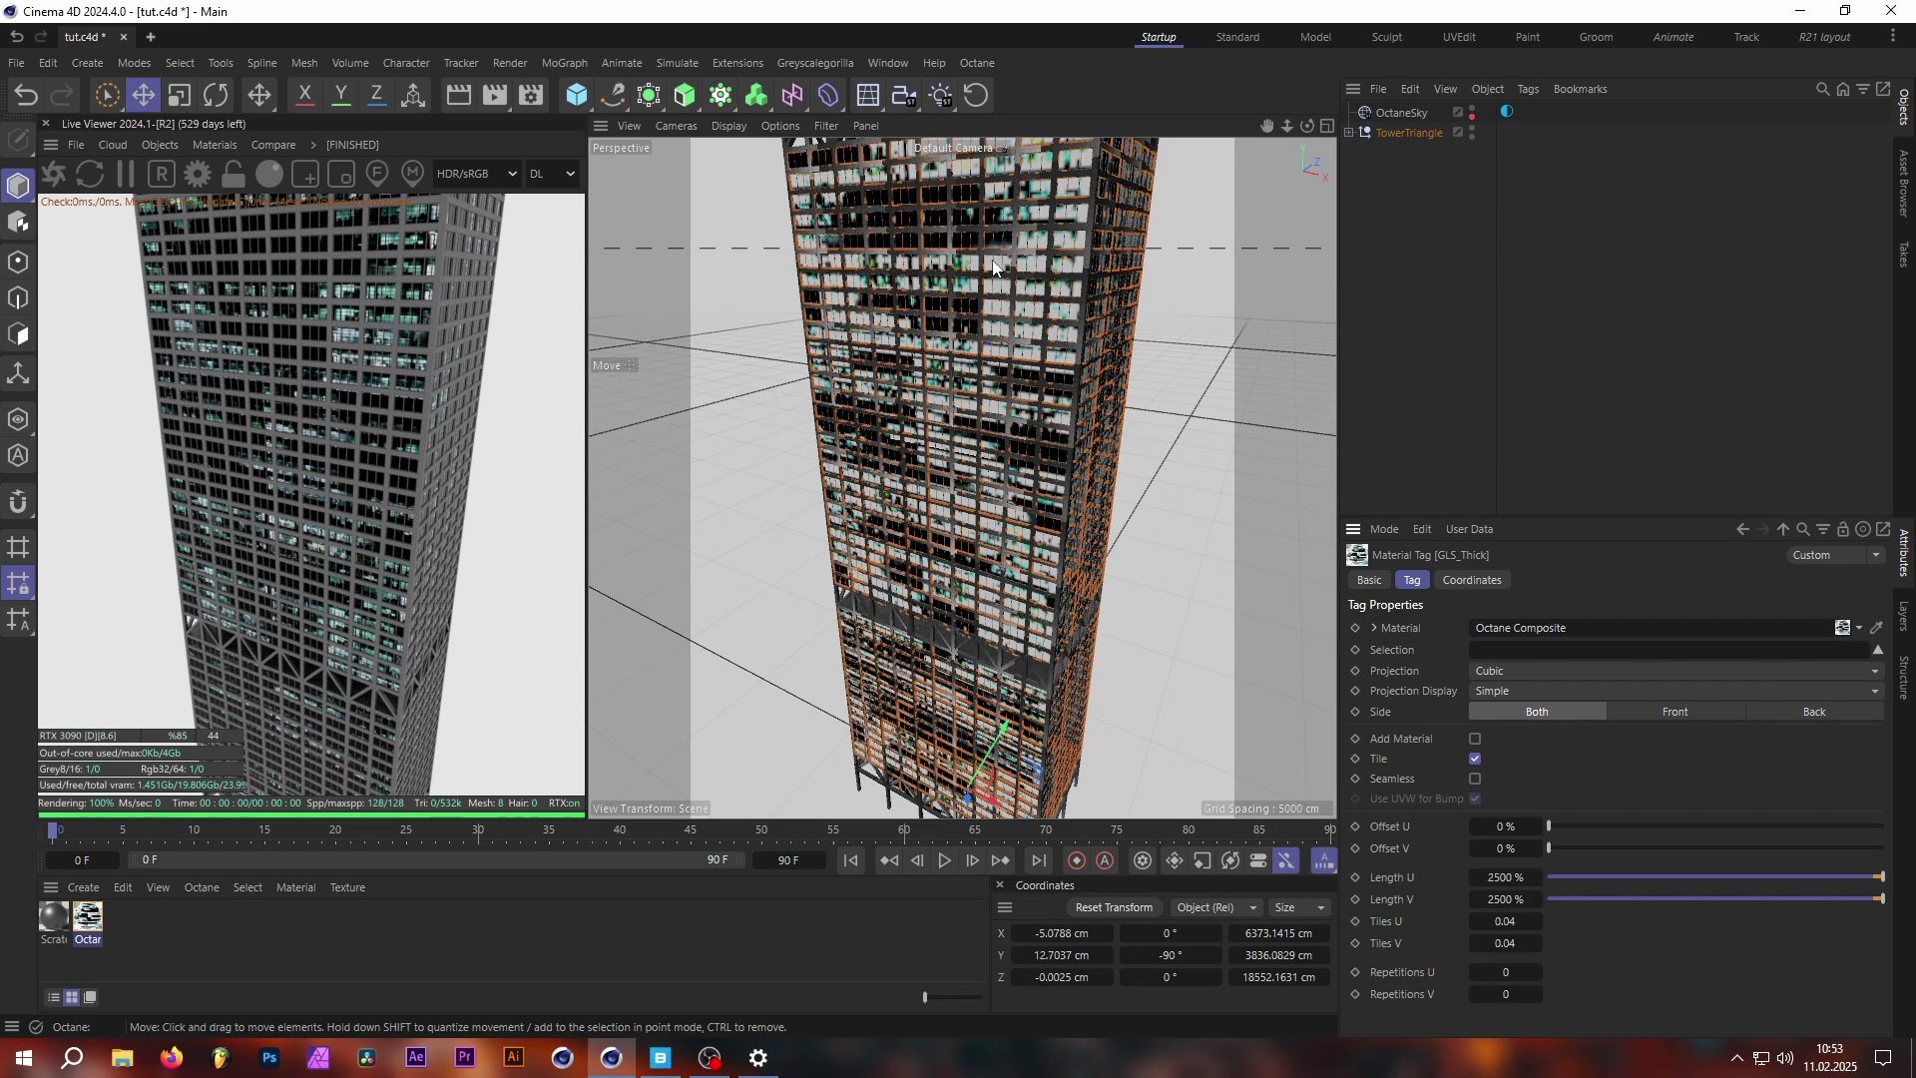
# Fine-tune the tag's texture length to 2518 % in U and 2572 % in V, checking the windows on the tower.
pyautogui.scroll(3, 992, 259)
pyautogui.scroll(-8, 992, 260)
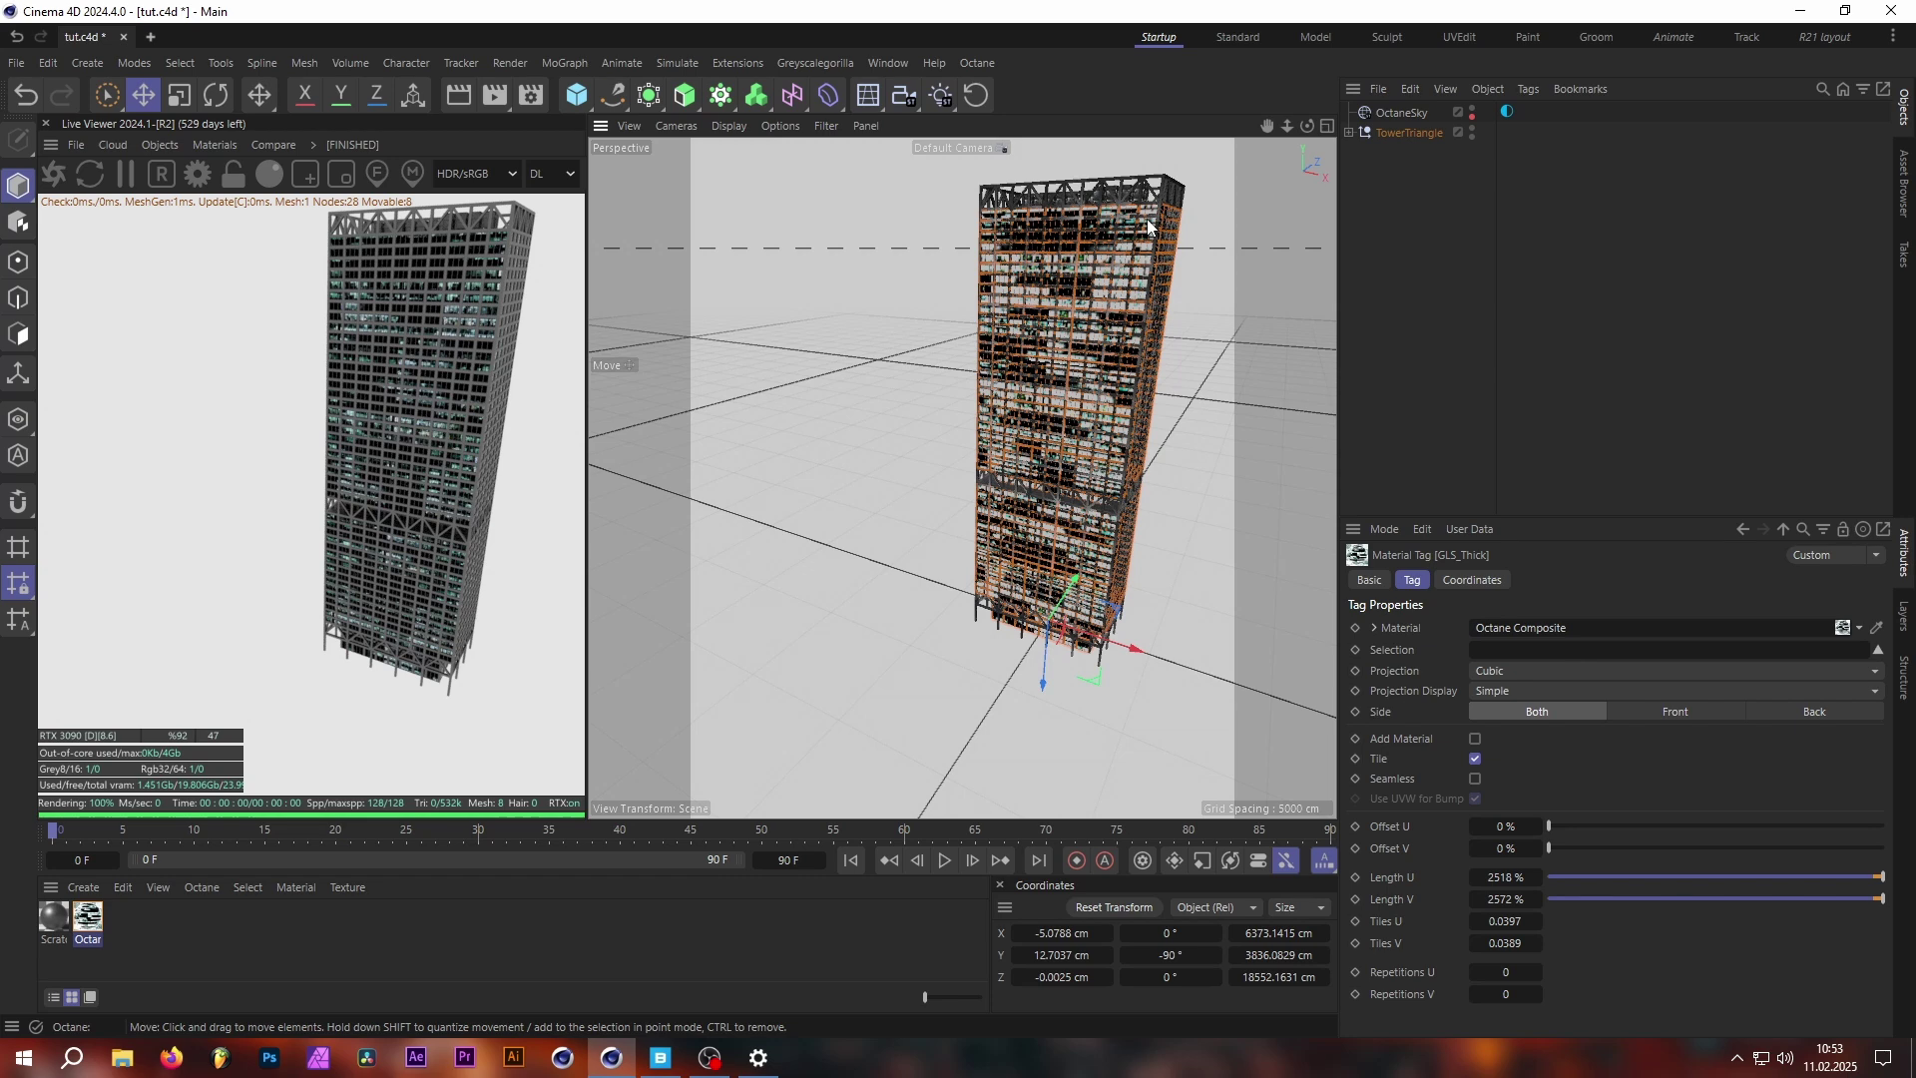
pyautogui.scroll(5, 1104, 245)
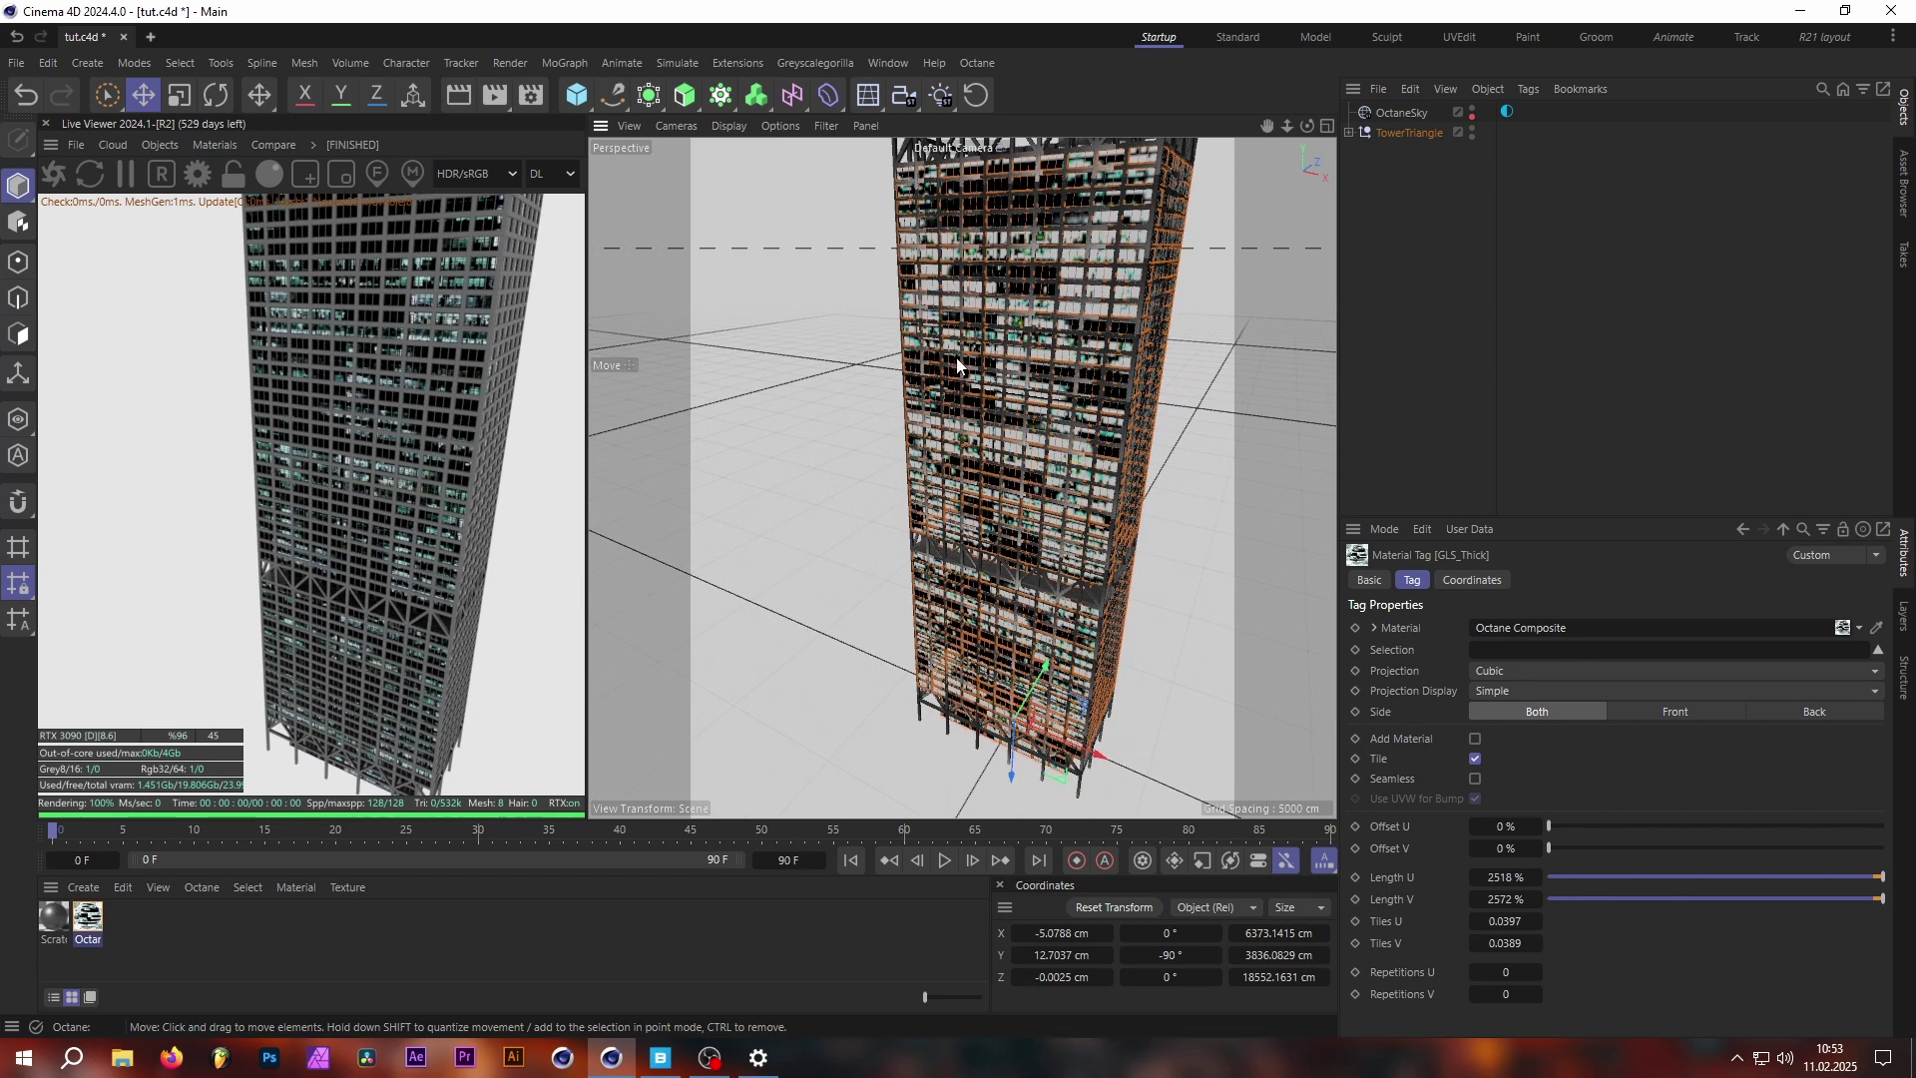
pyautogui.scroll(-3, 1022, 365)
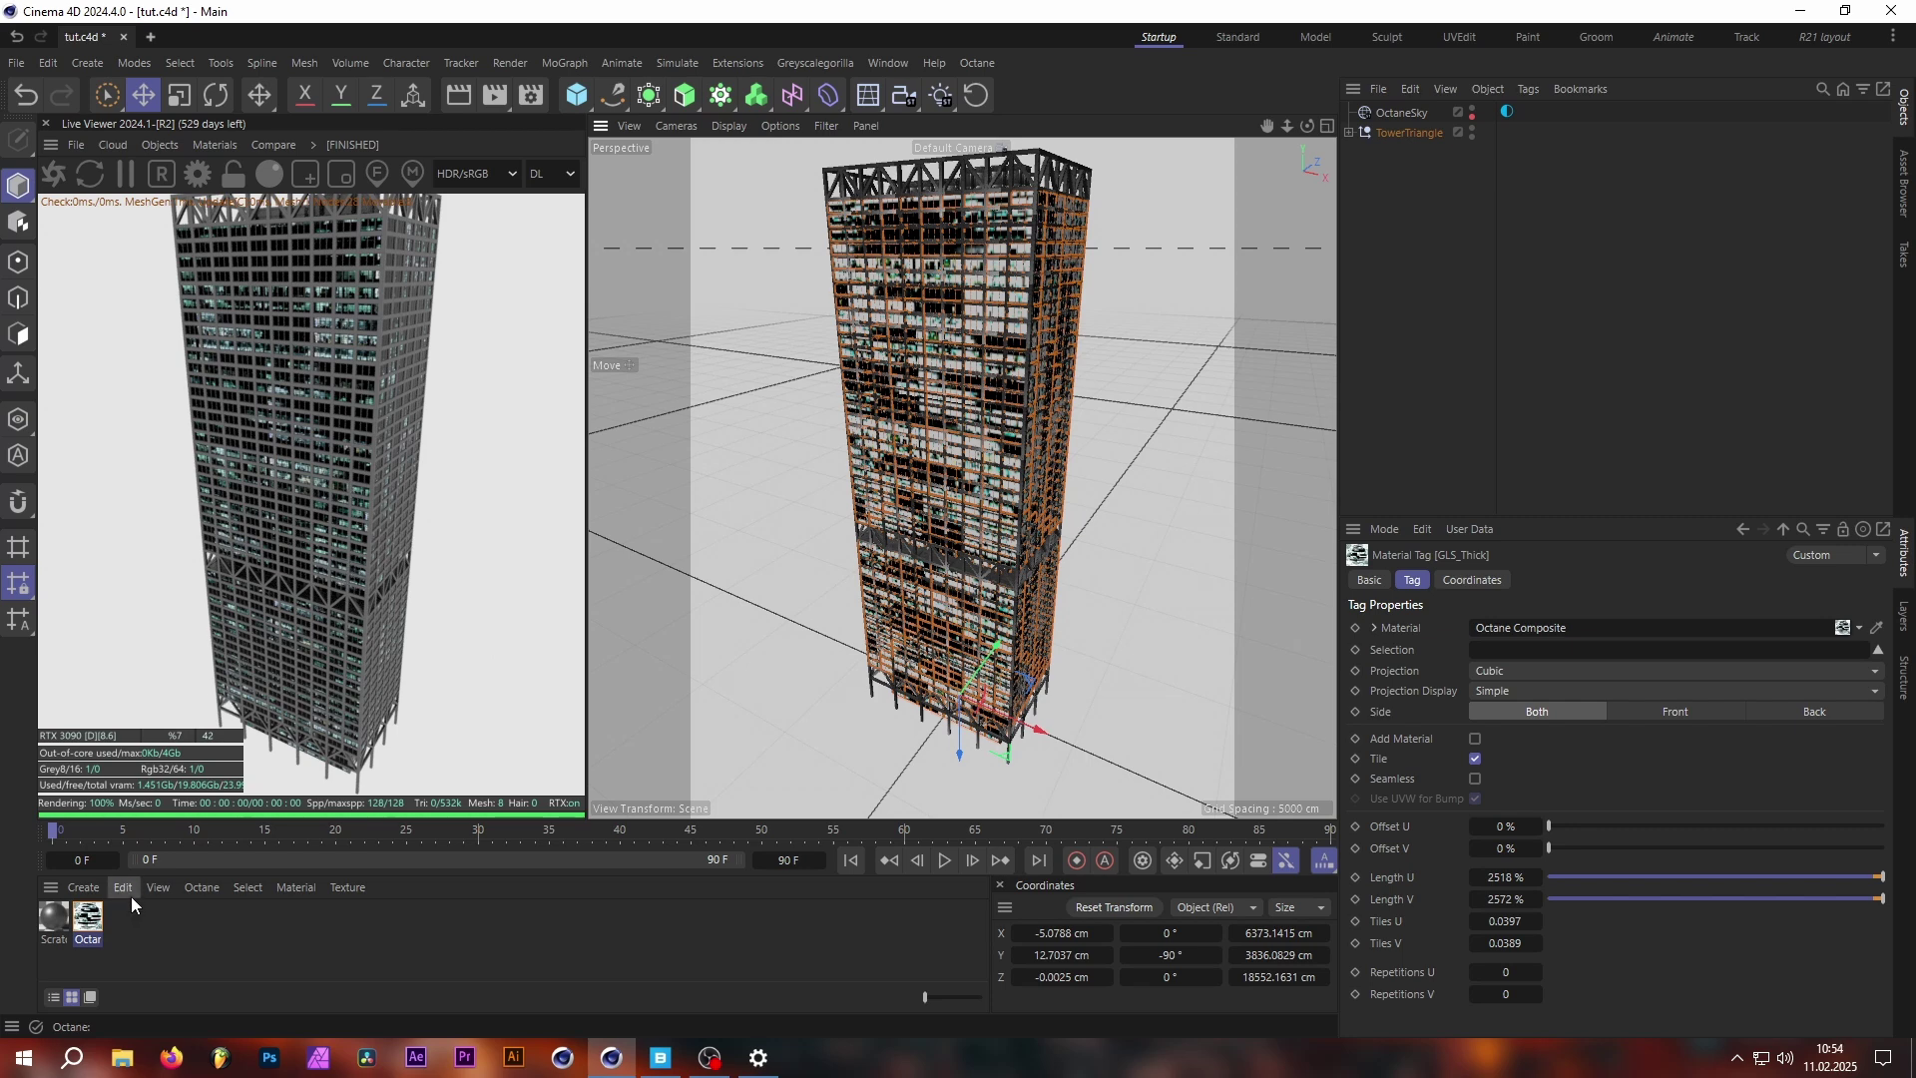
# Reopen the composite material's node graph and set Material2's albedo color to black.
pyautogui.doubleClick(80, 926)
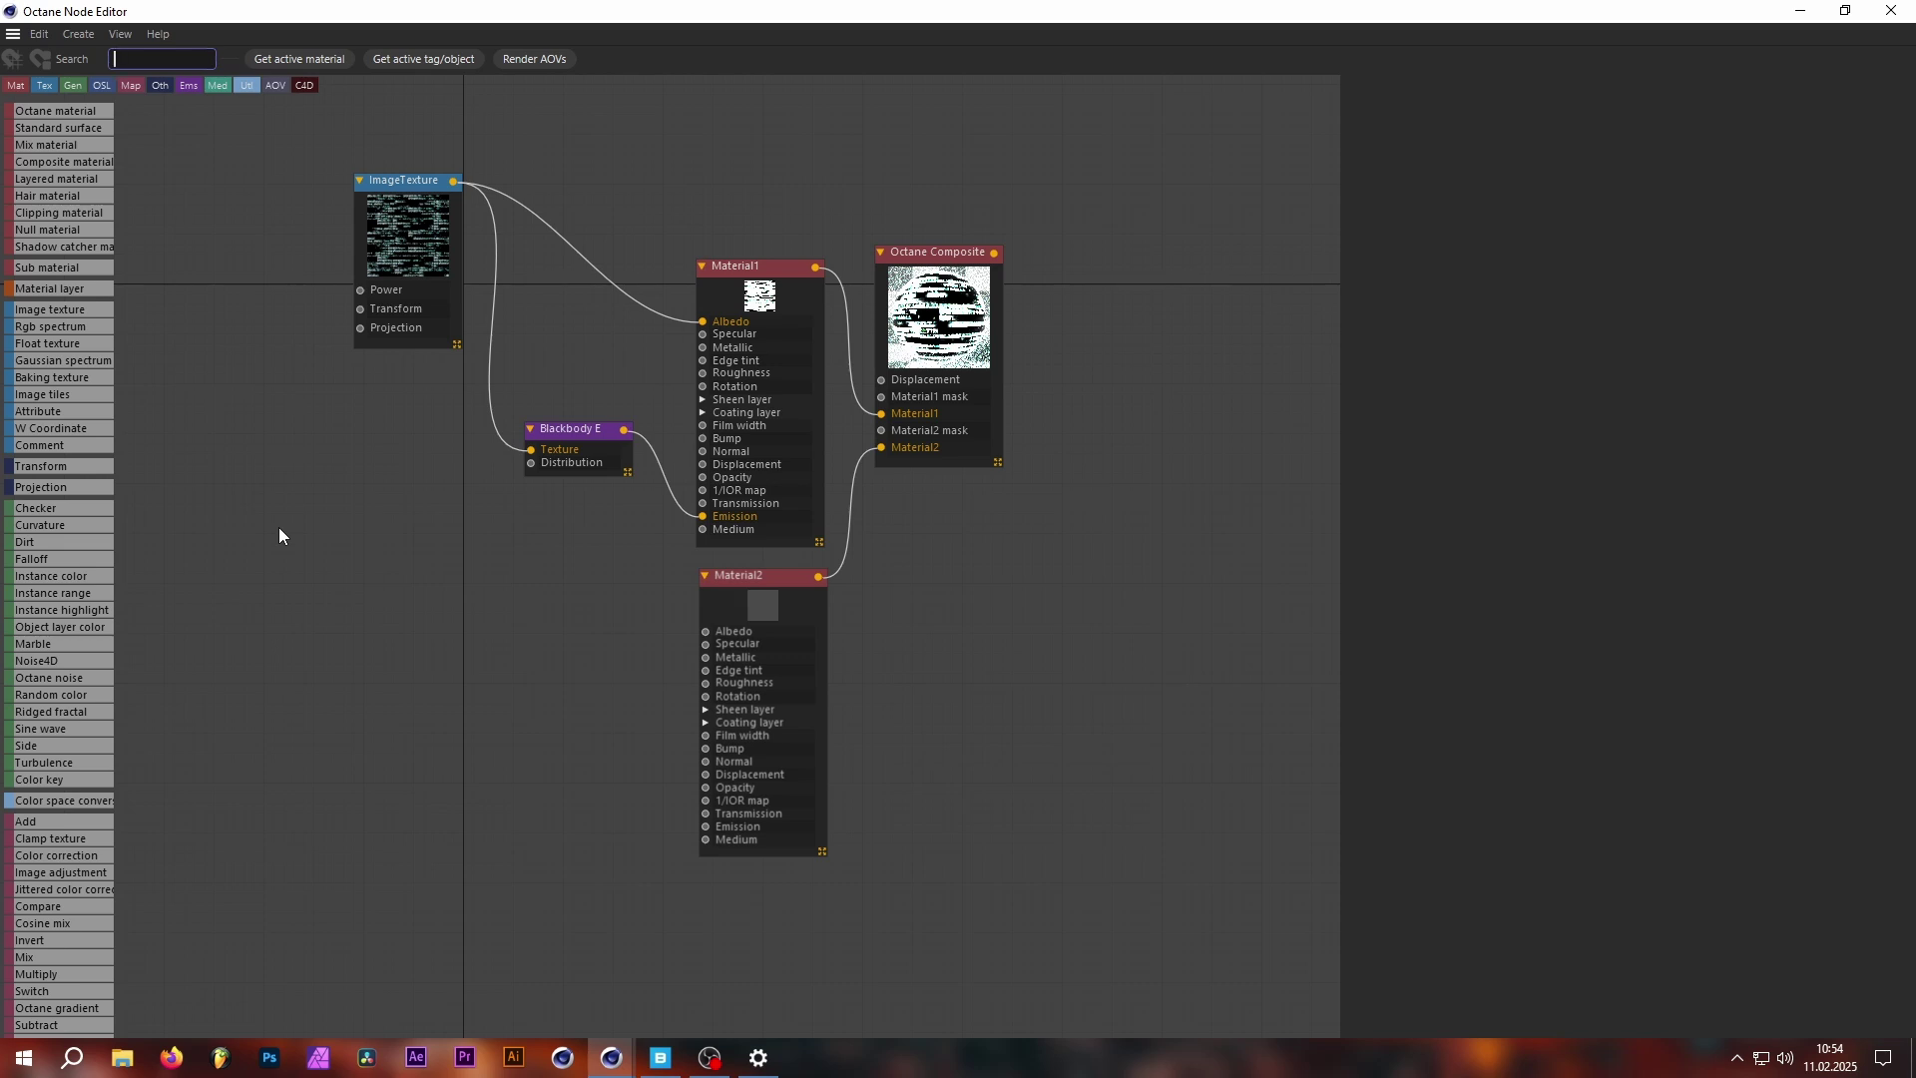
pyautogui.click(781, 630)
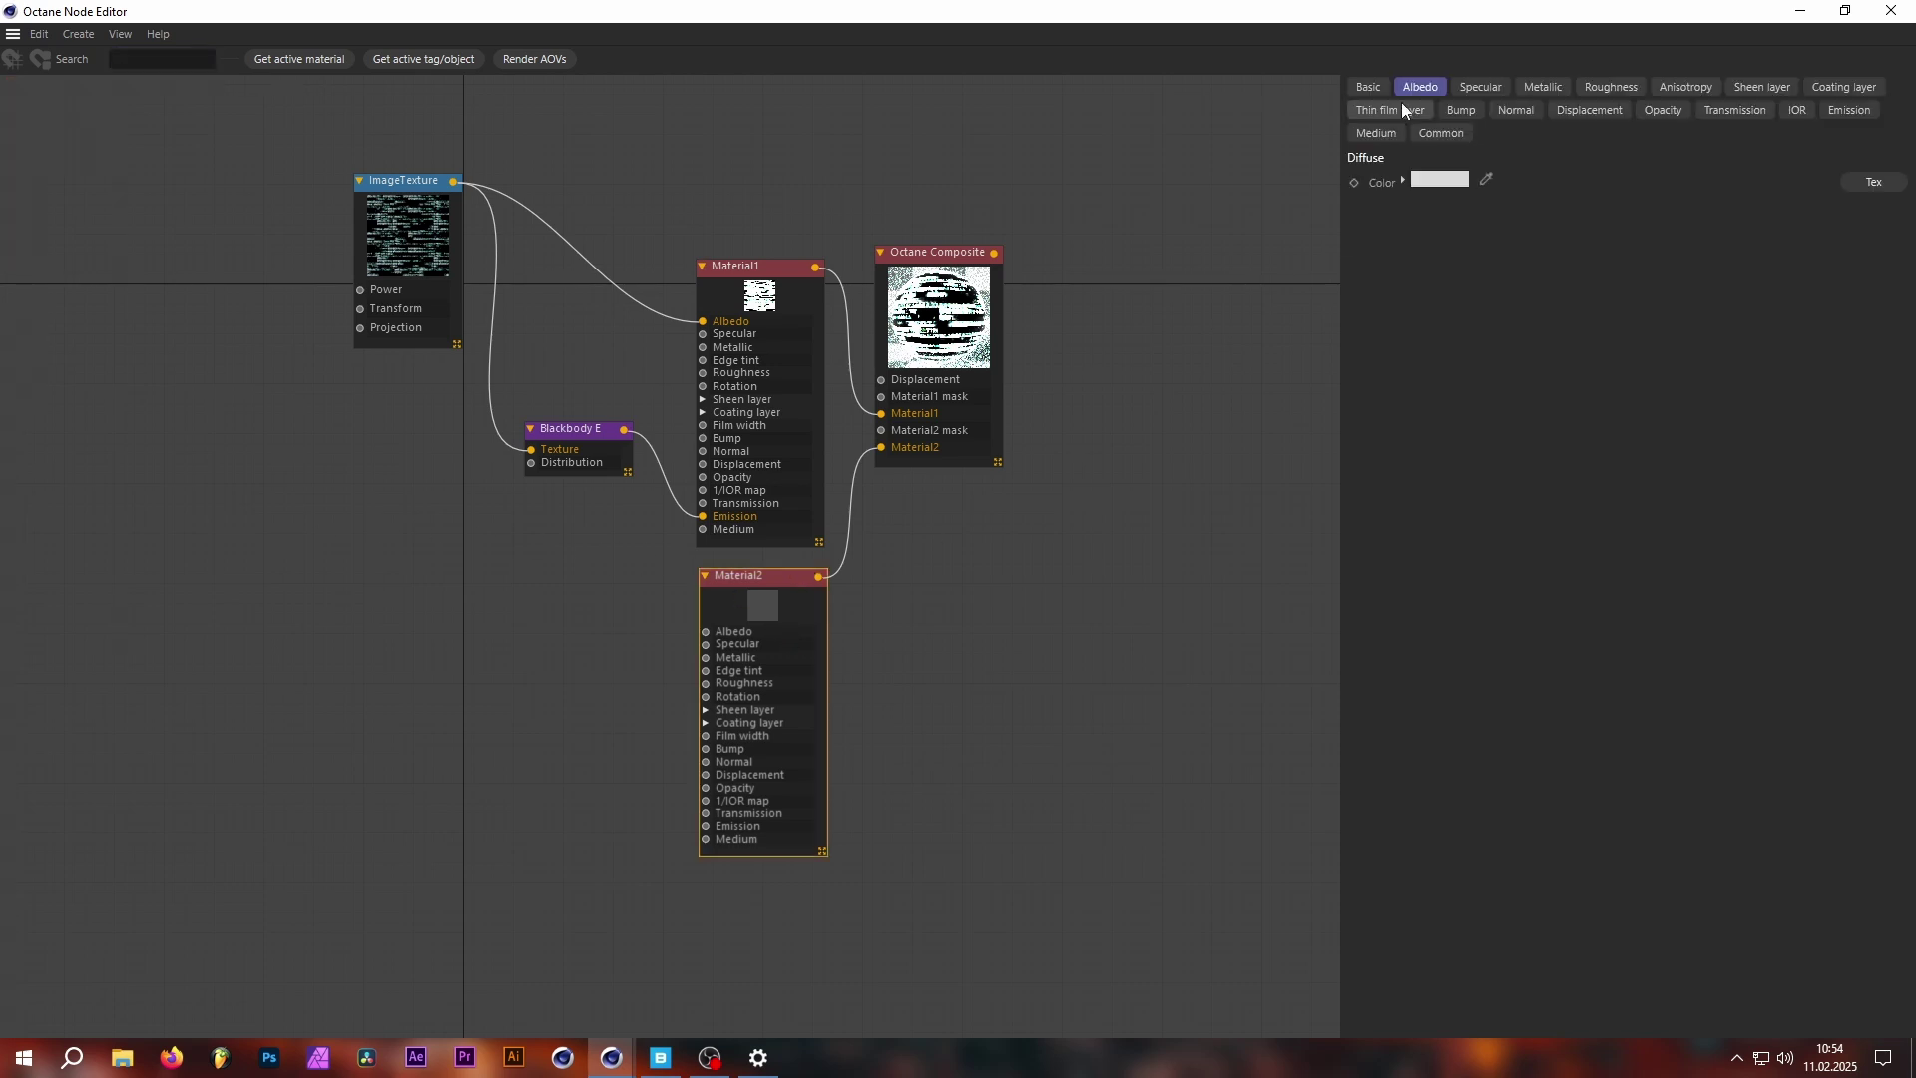
pyautogui.click(1438, 180)
pyautogui.click(1552, 417)
pyautogui.click(1369, 87)
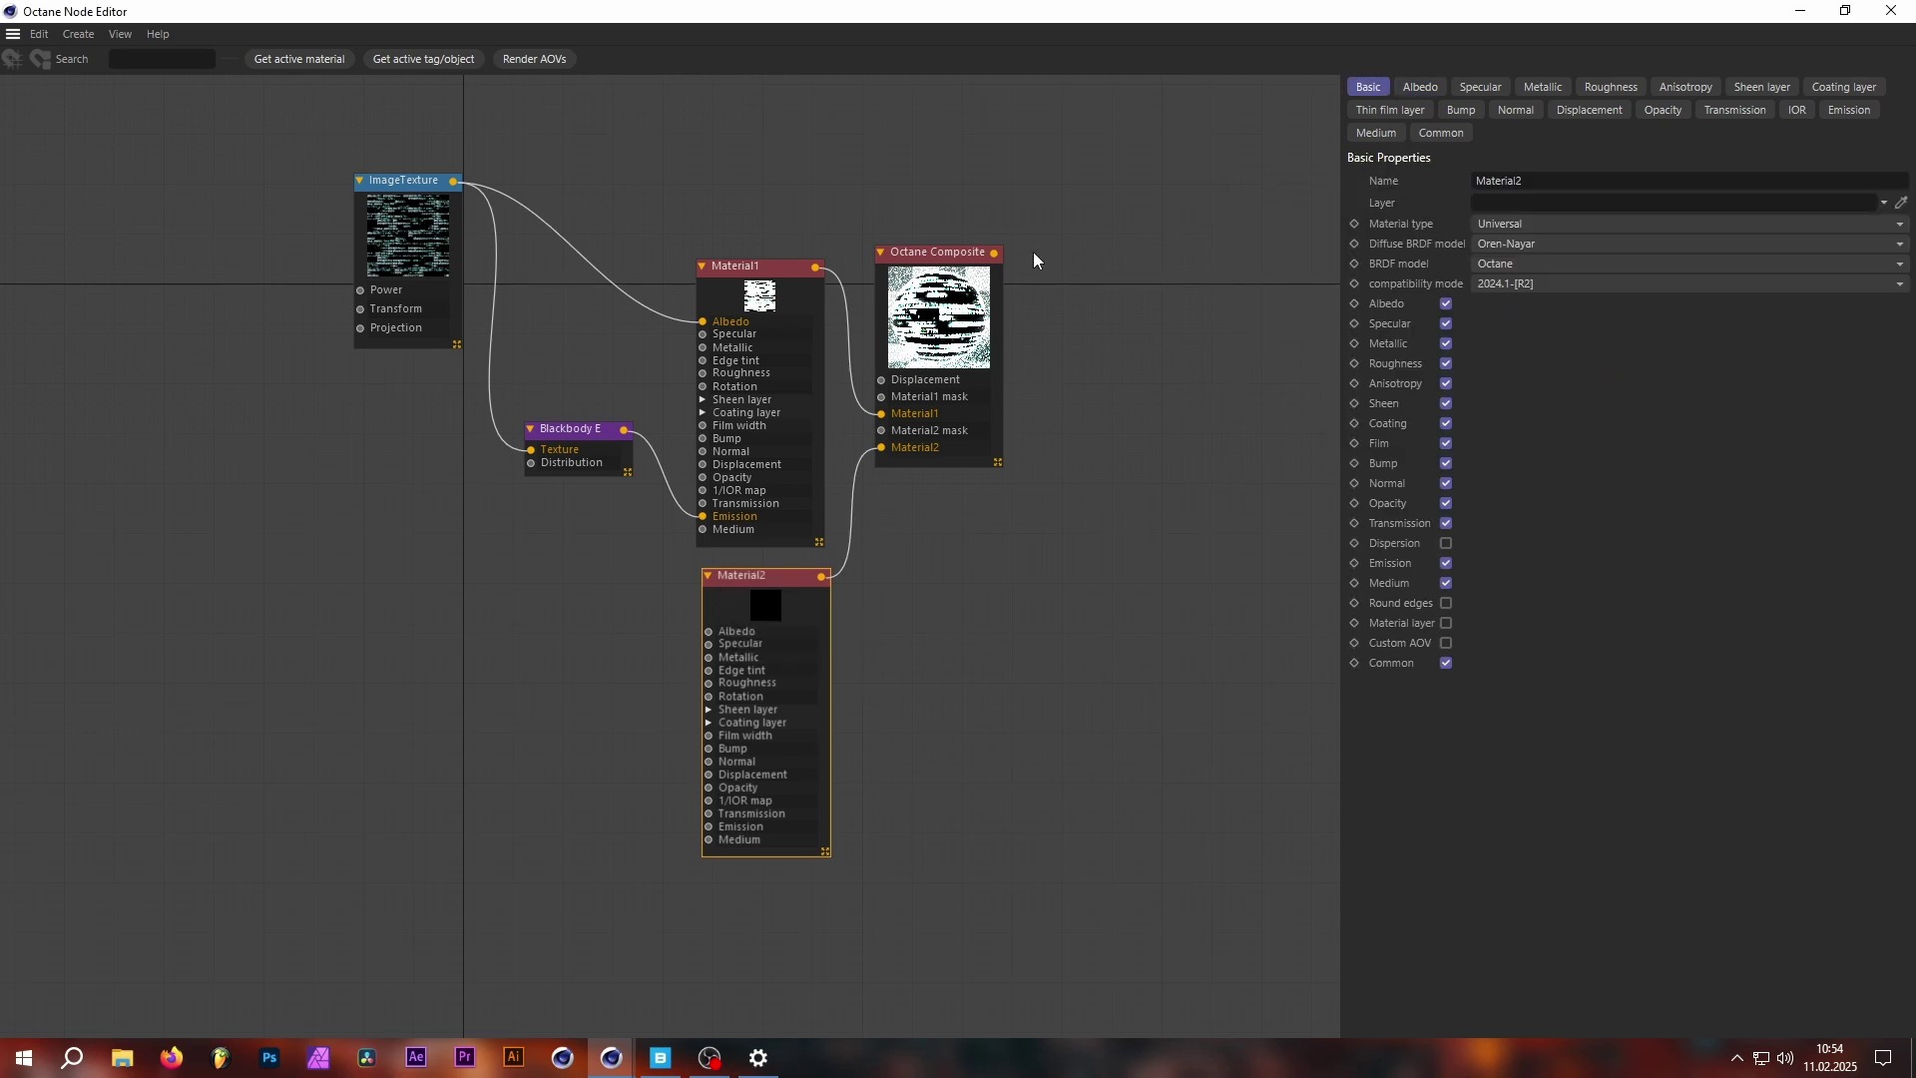
# Move the Octane Composite node up and away from the sub-material nodes to make room in the graph.
pyautogui.click(763, 330)
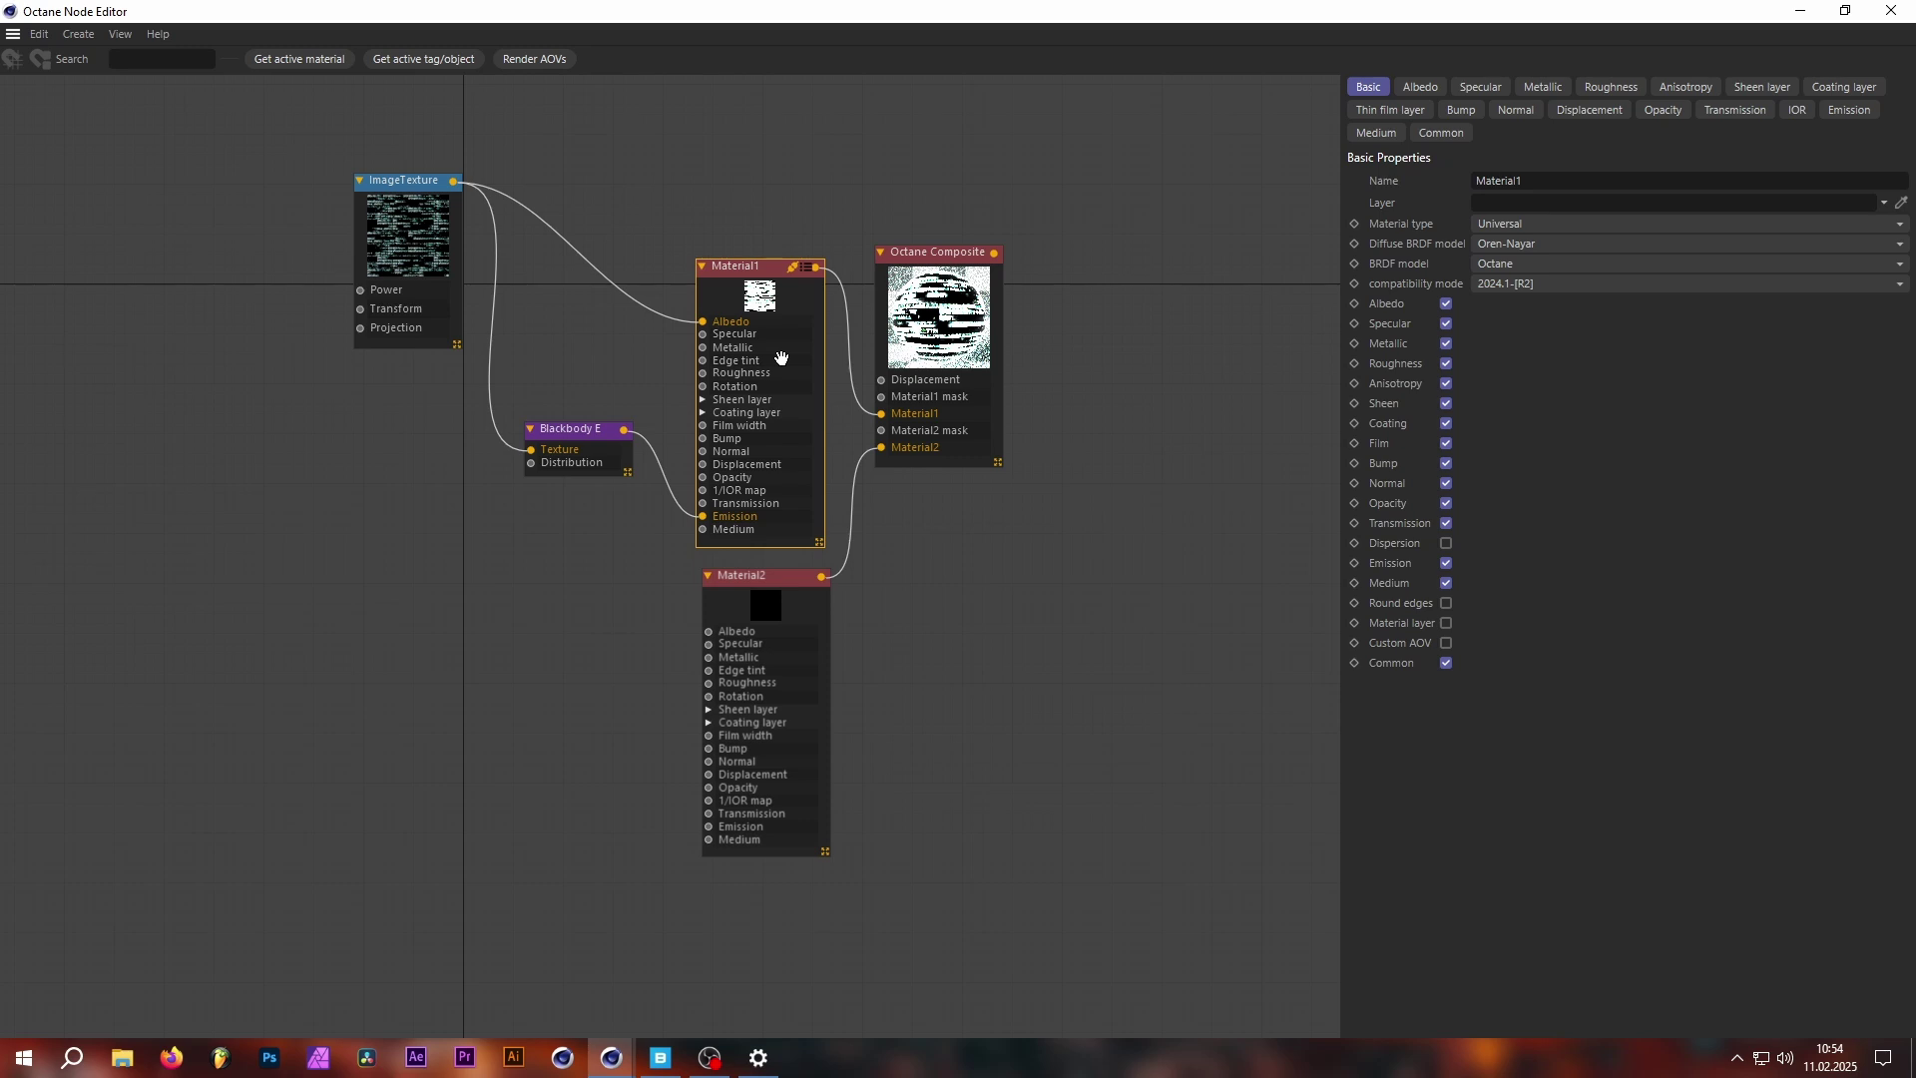
pyautogui.scroll(-1, 781, 359)
pyautogui.moveTo(912, 268); pyautogui.dragTo(1053, 99)
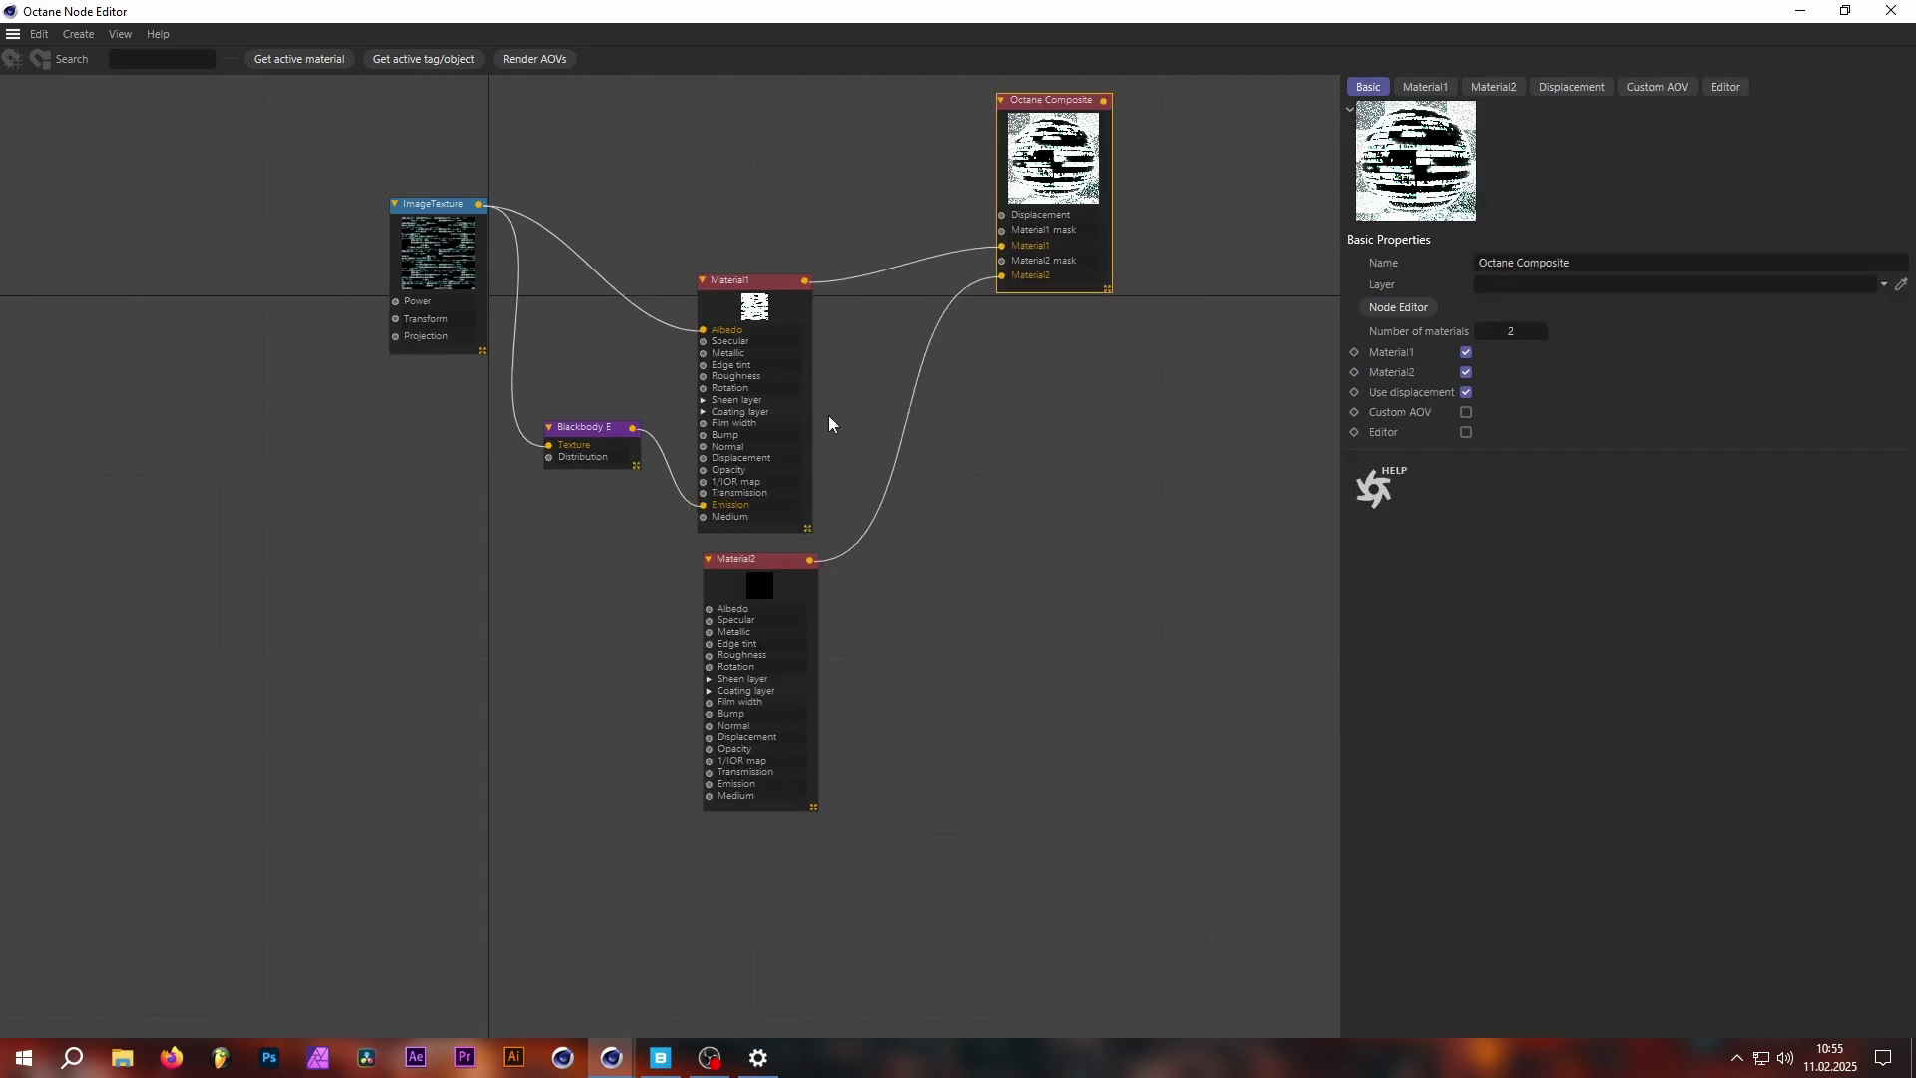
pyautogui.scroll(-1, 685, 644)
pyautogui.scroll(4, 740, 350)
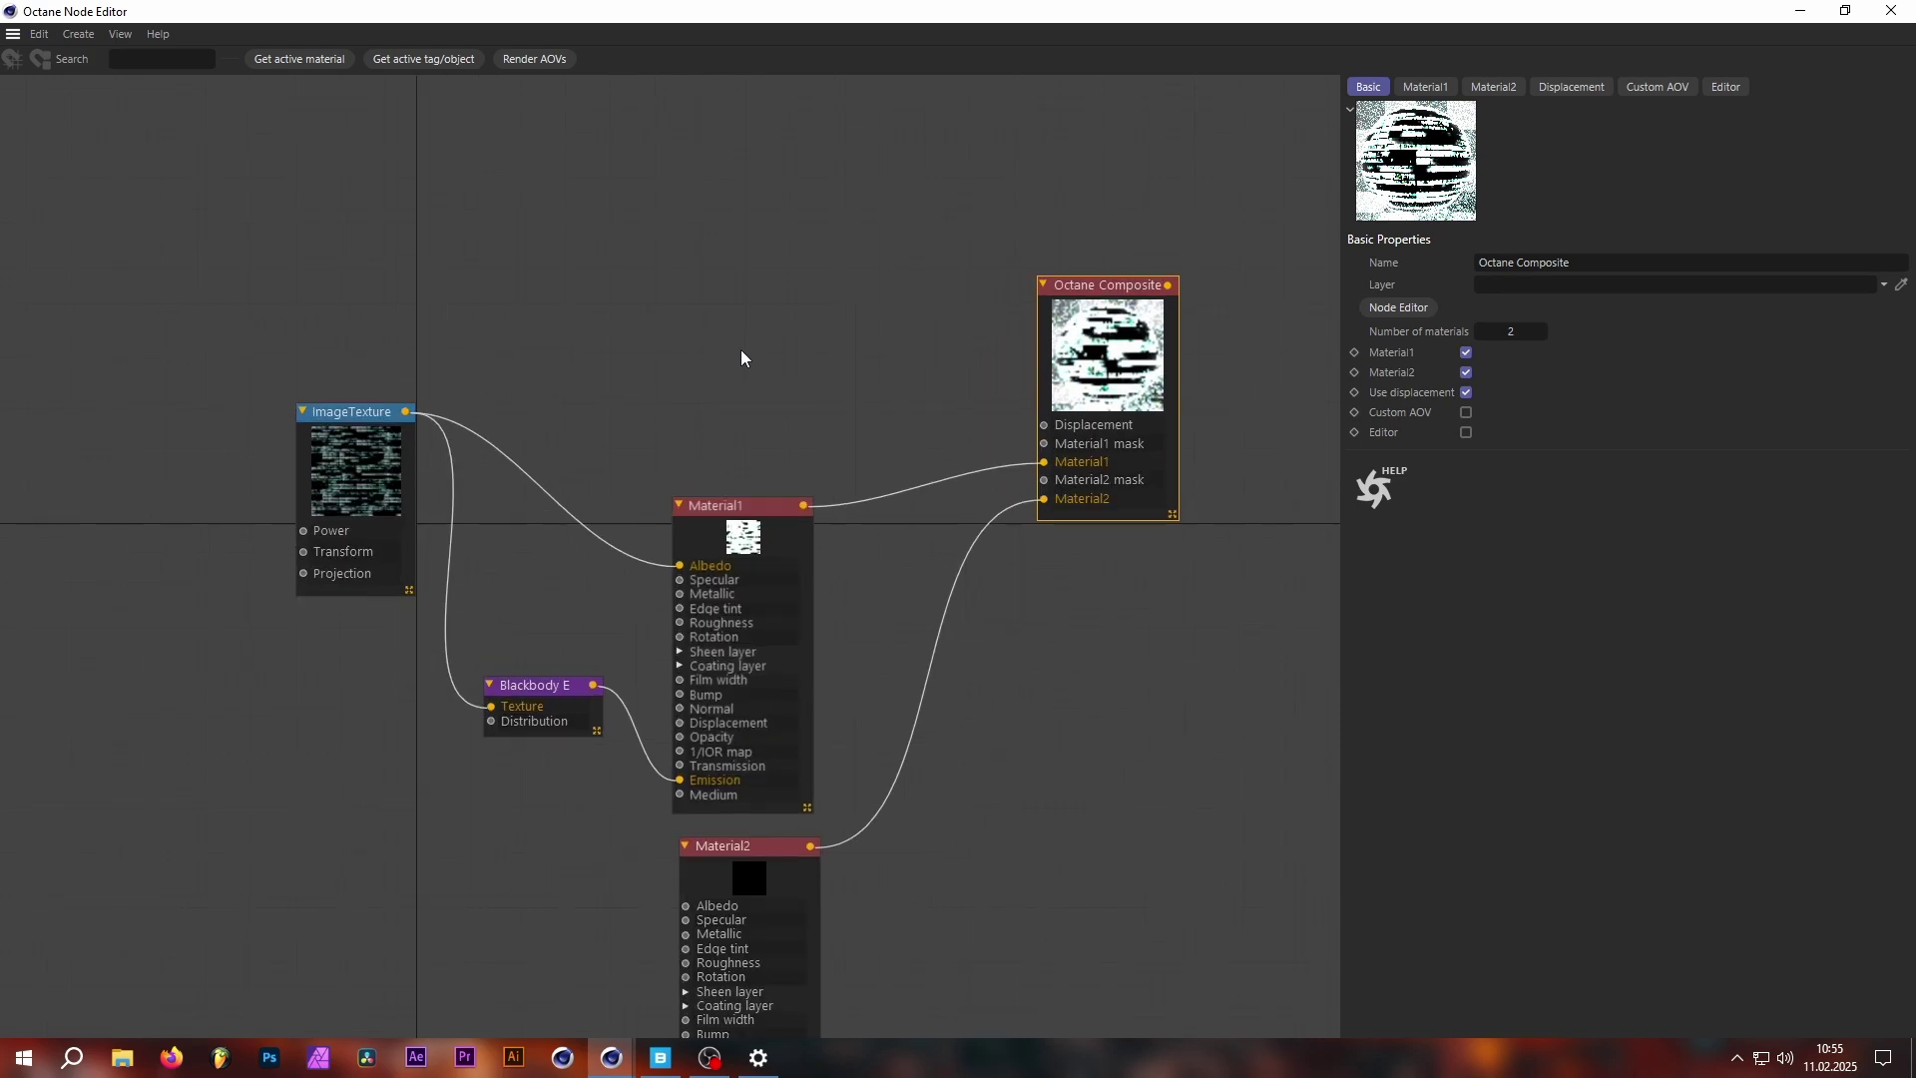
pyautogui.moveTo(88, 320)
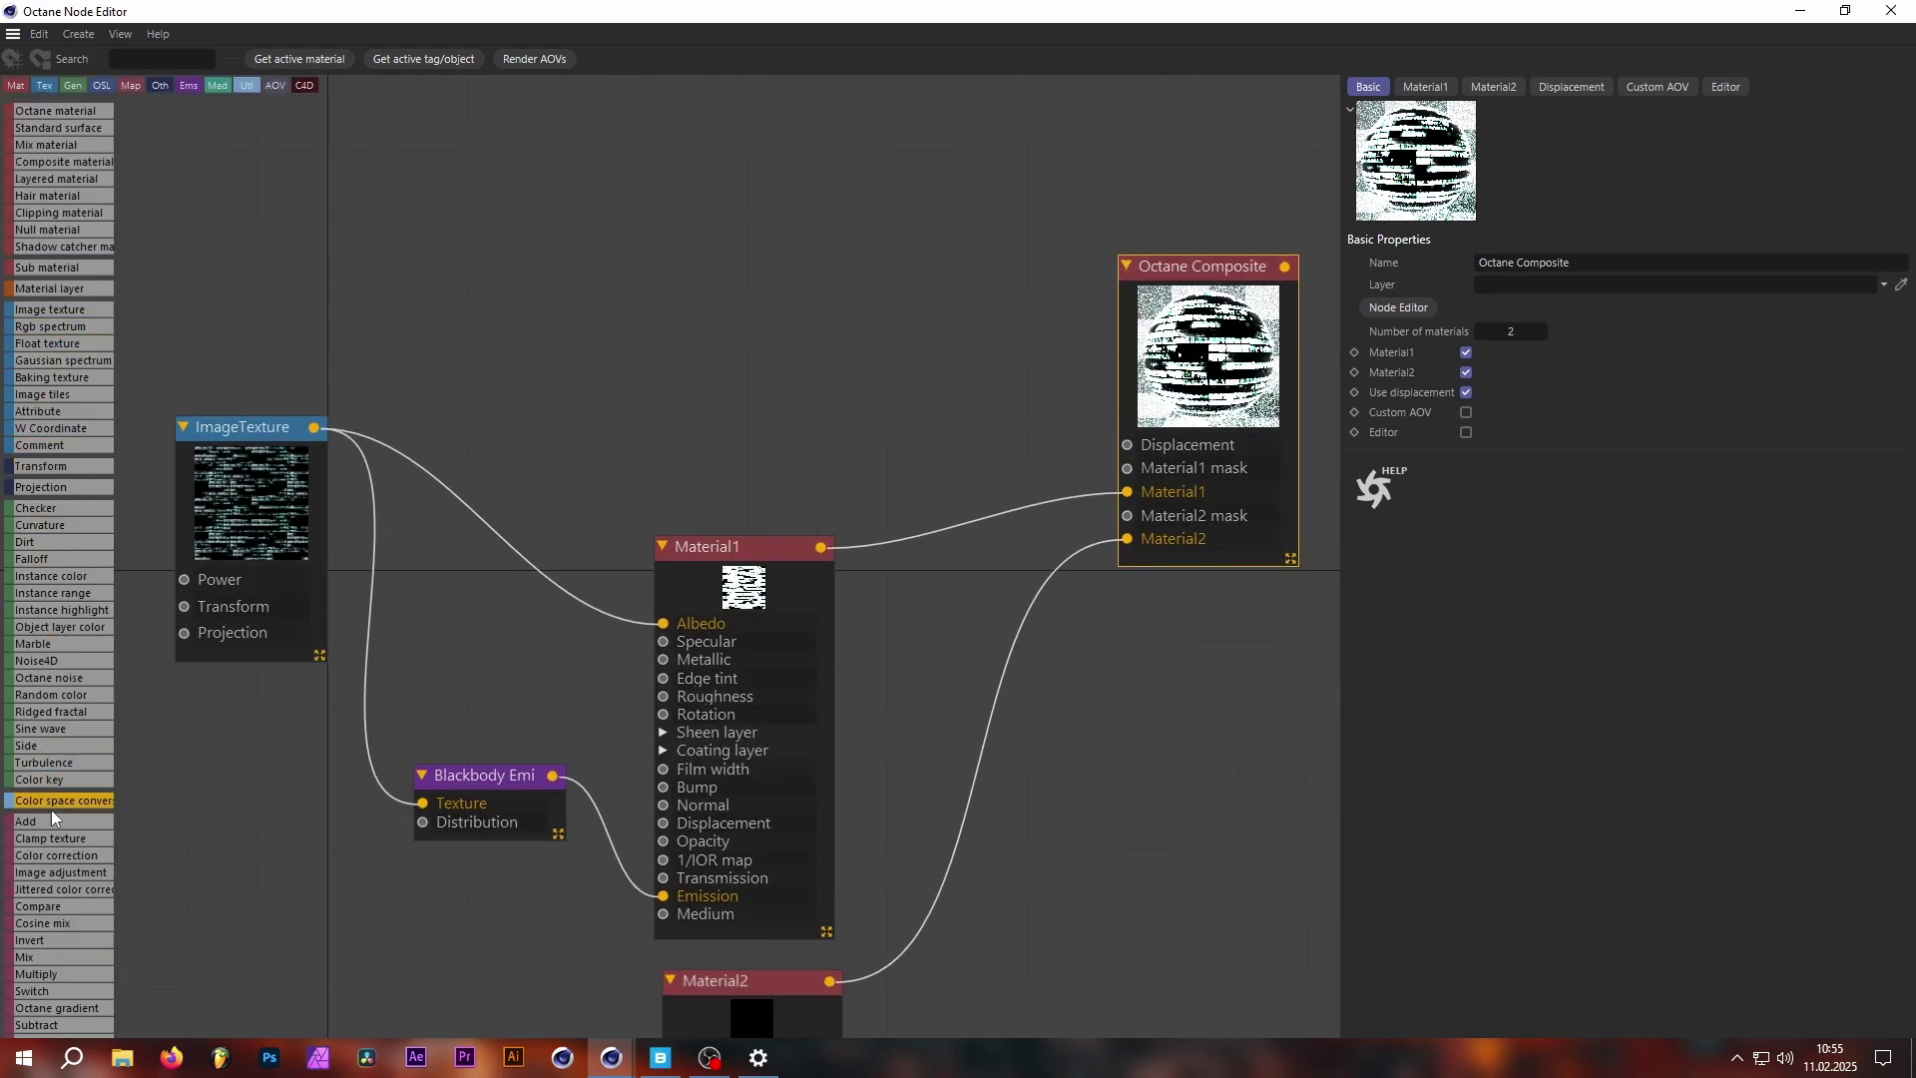
# Add a Cinema 4D Noise shader node above Material1 and connect its output to the composite's Material2 mask input.
pyautogui.scroll(-15, 45, 638)
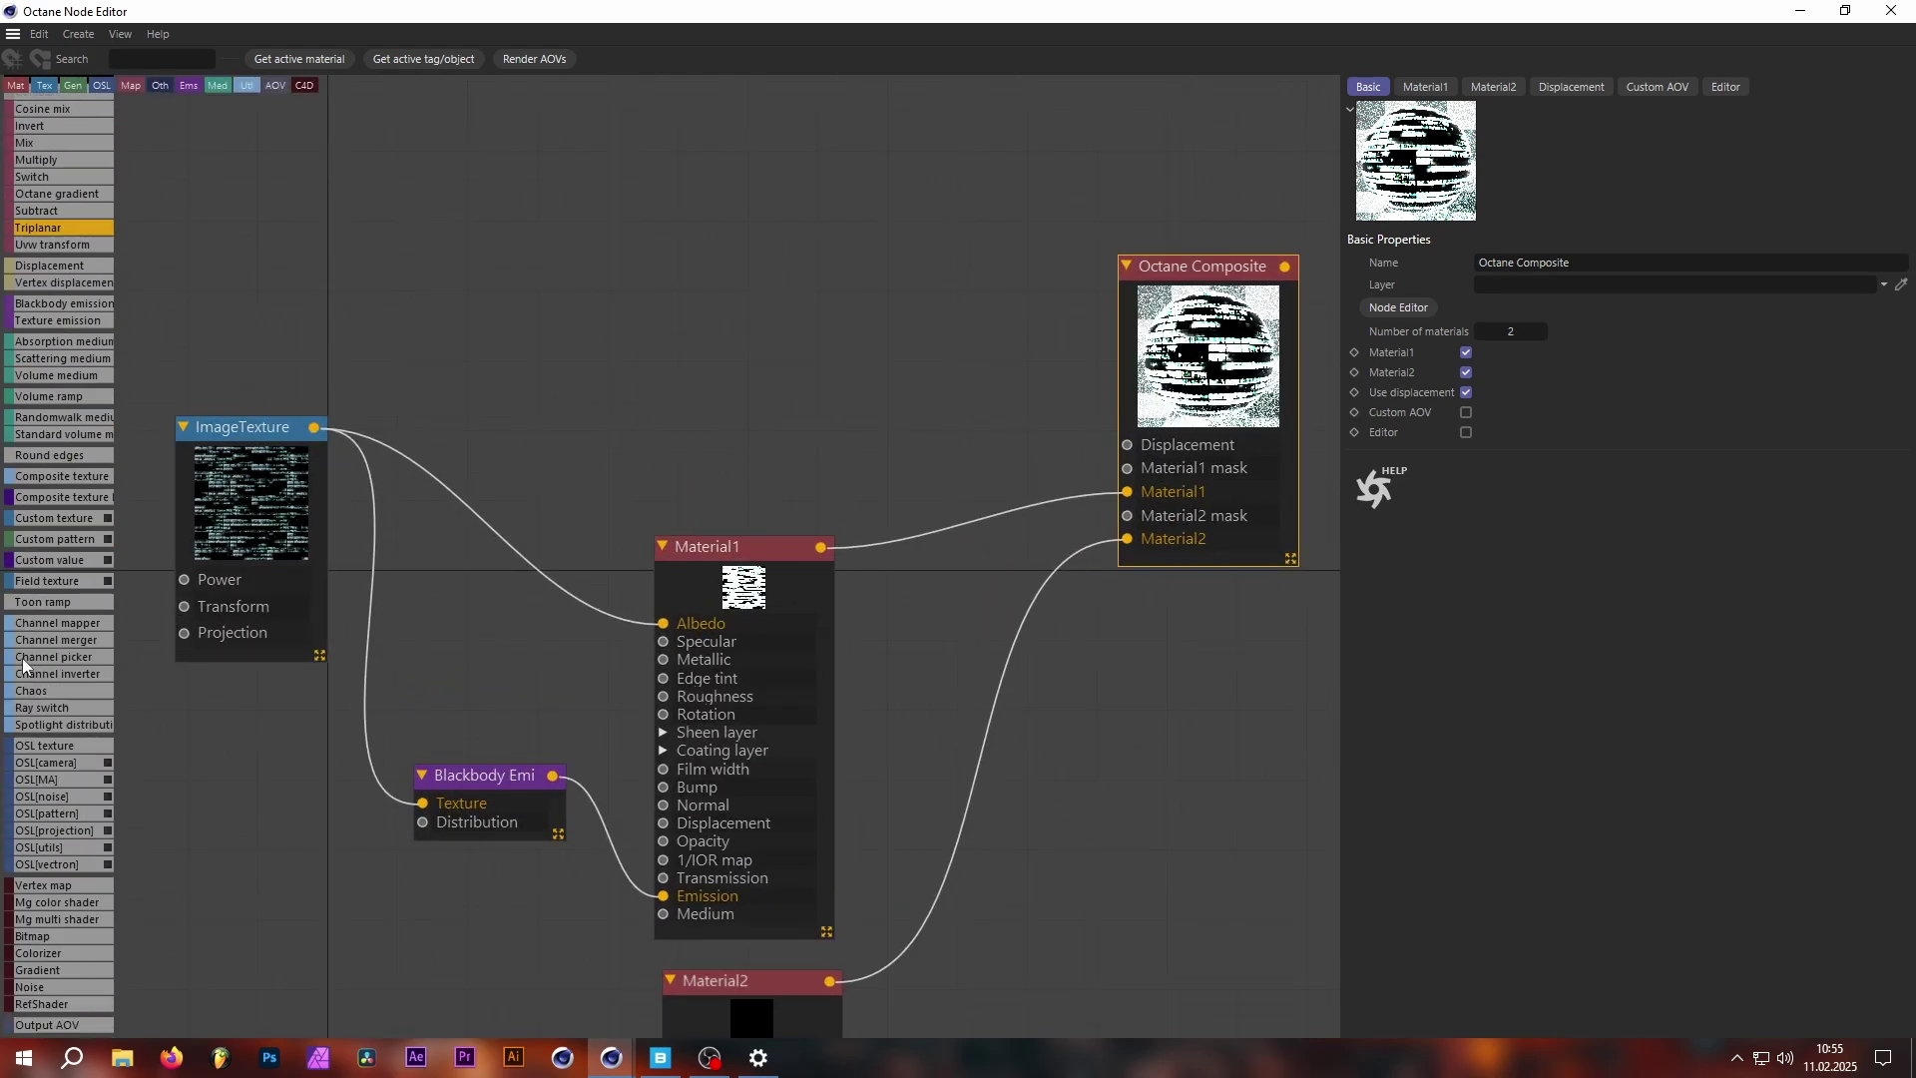
pyautogui.moveTo(38, 747); pyautogui.dragTo(689, 270)
pyautogui.scroll(5, 100, 350)
pyautogui.scroll(10, 100, 349)
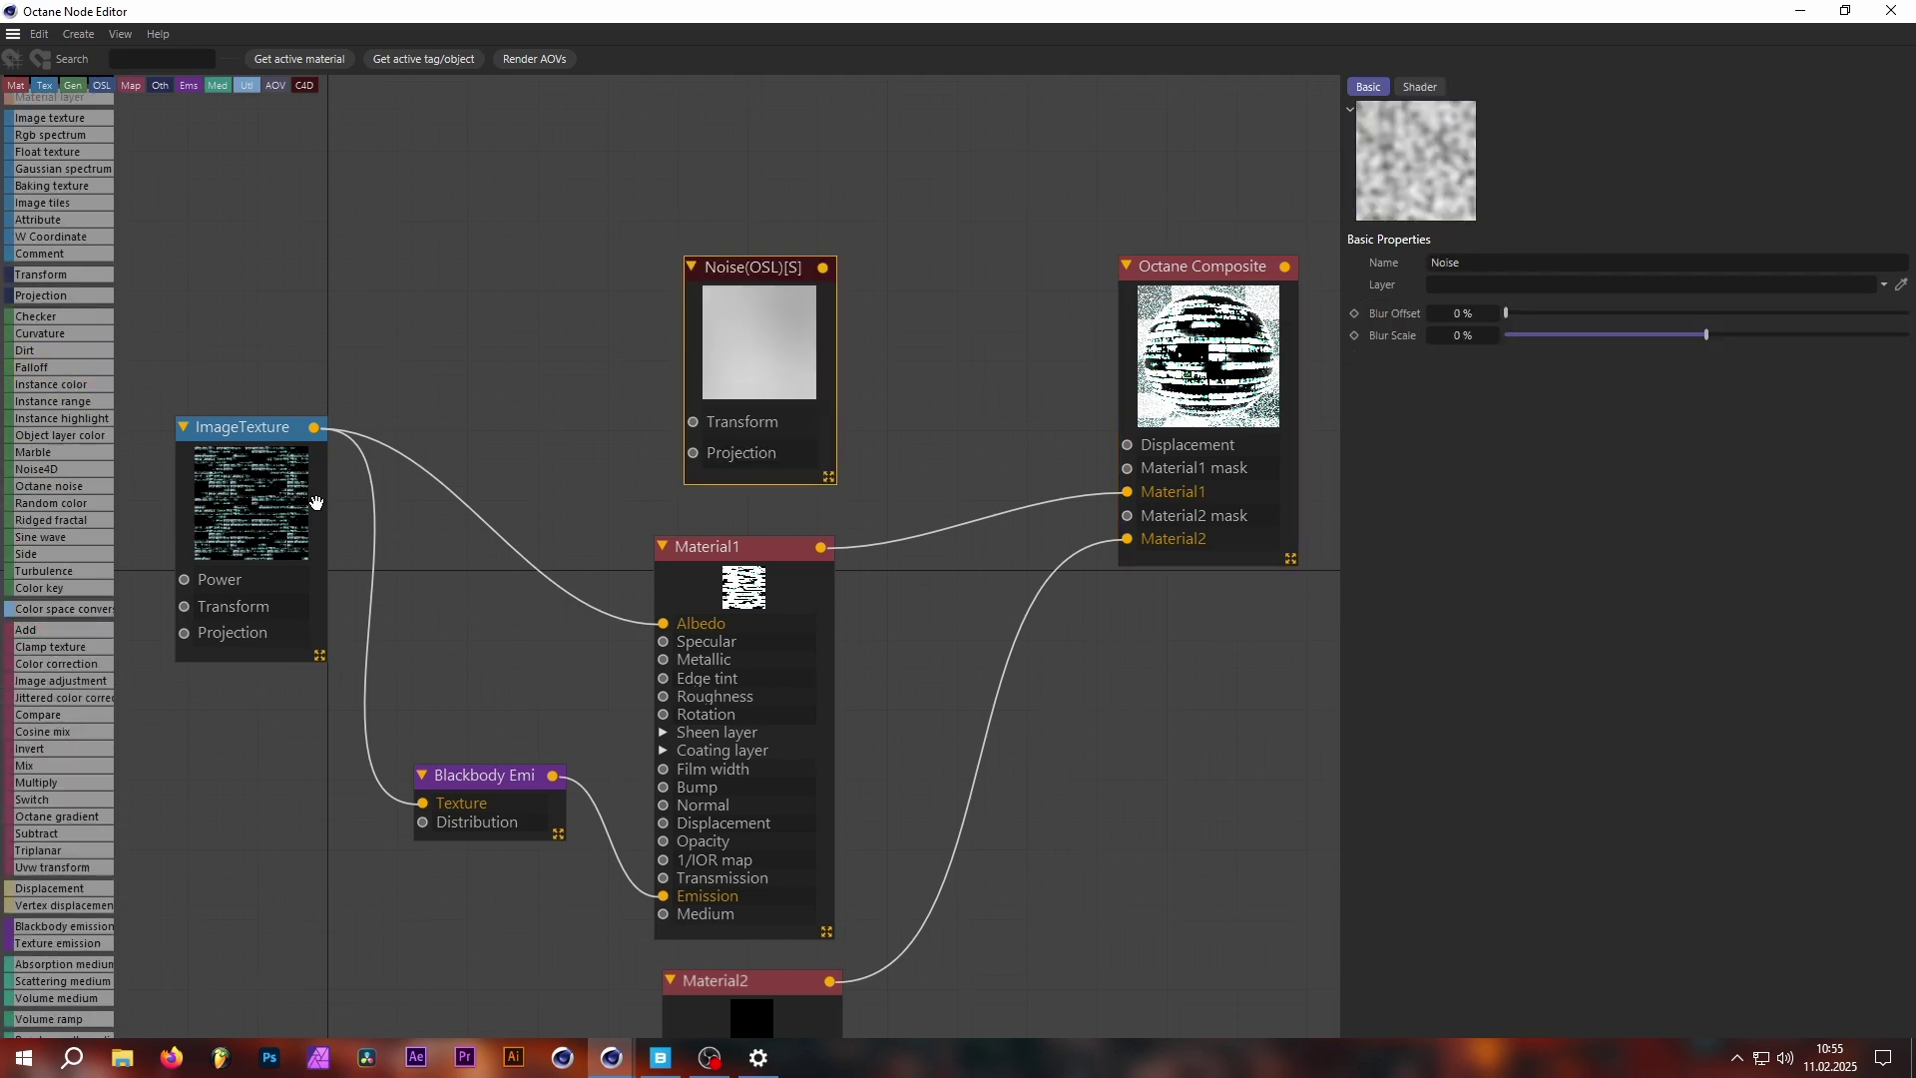
pyautogui.moveTo(777, 338); pyautogui.dragTo(740, 263)
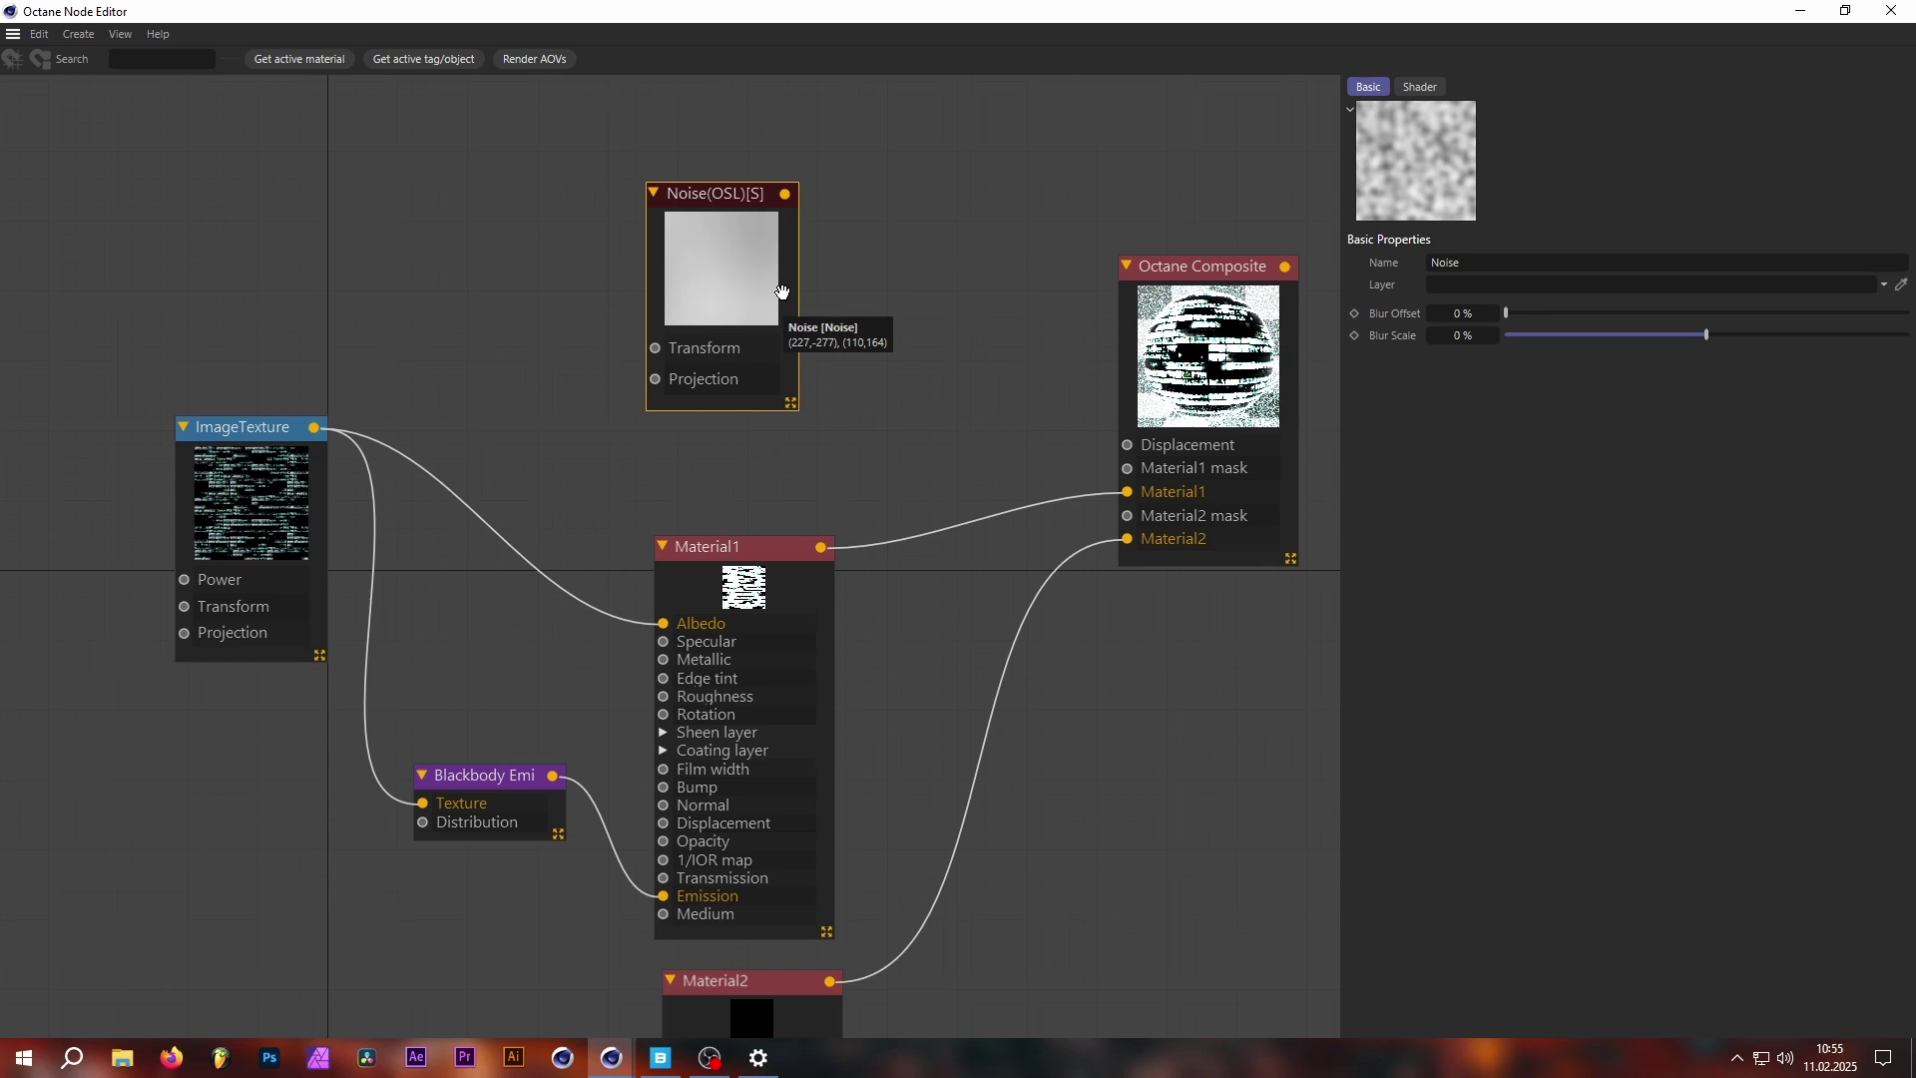
pyautogui.moveTo(782, 292); pyautogui.dragTo(803, 298)
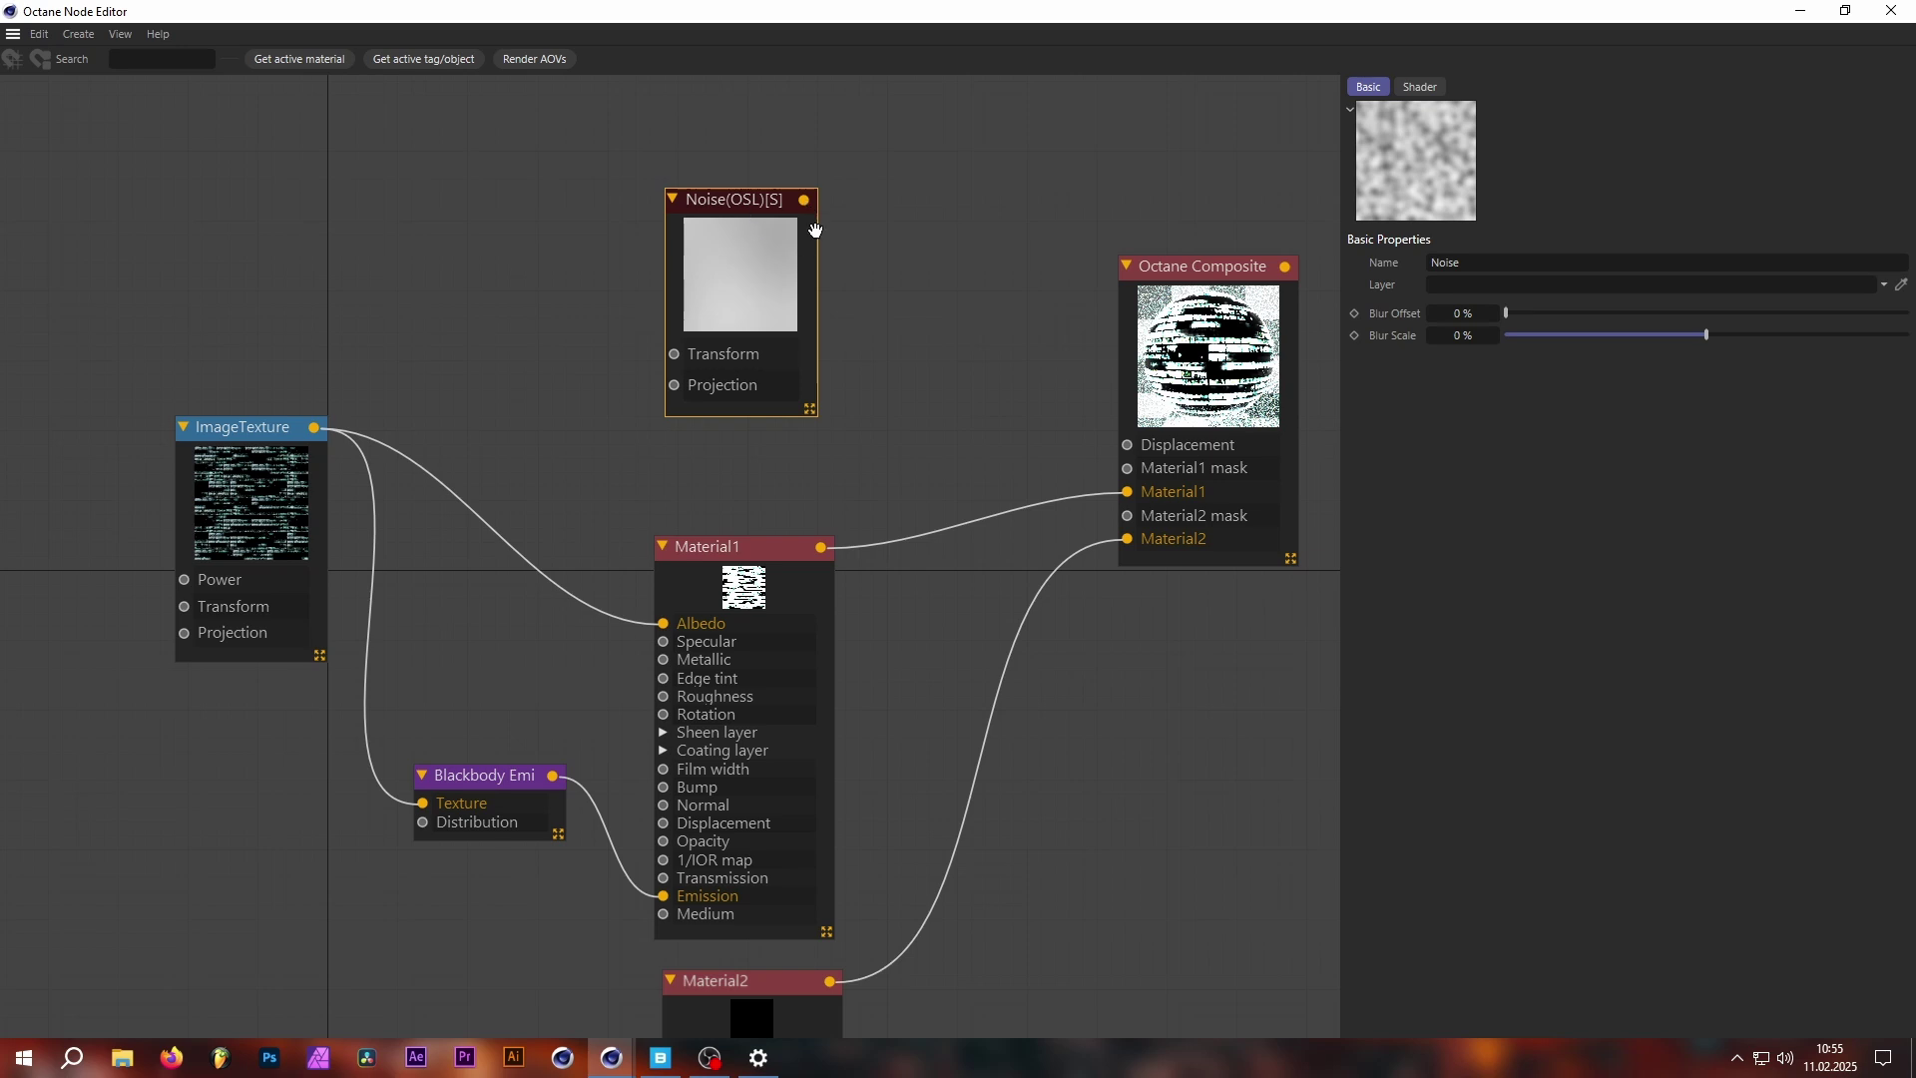
pyautogui.moveTo(803, 201); pyautogui.dragTo(1126, 515)
# Shrink the maximized node editor window, place it beside the live render, and fit the graph inside it.
pyautogui.click(1845, 11)
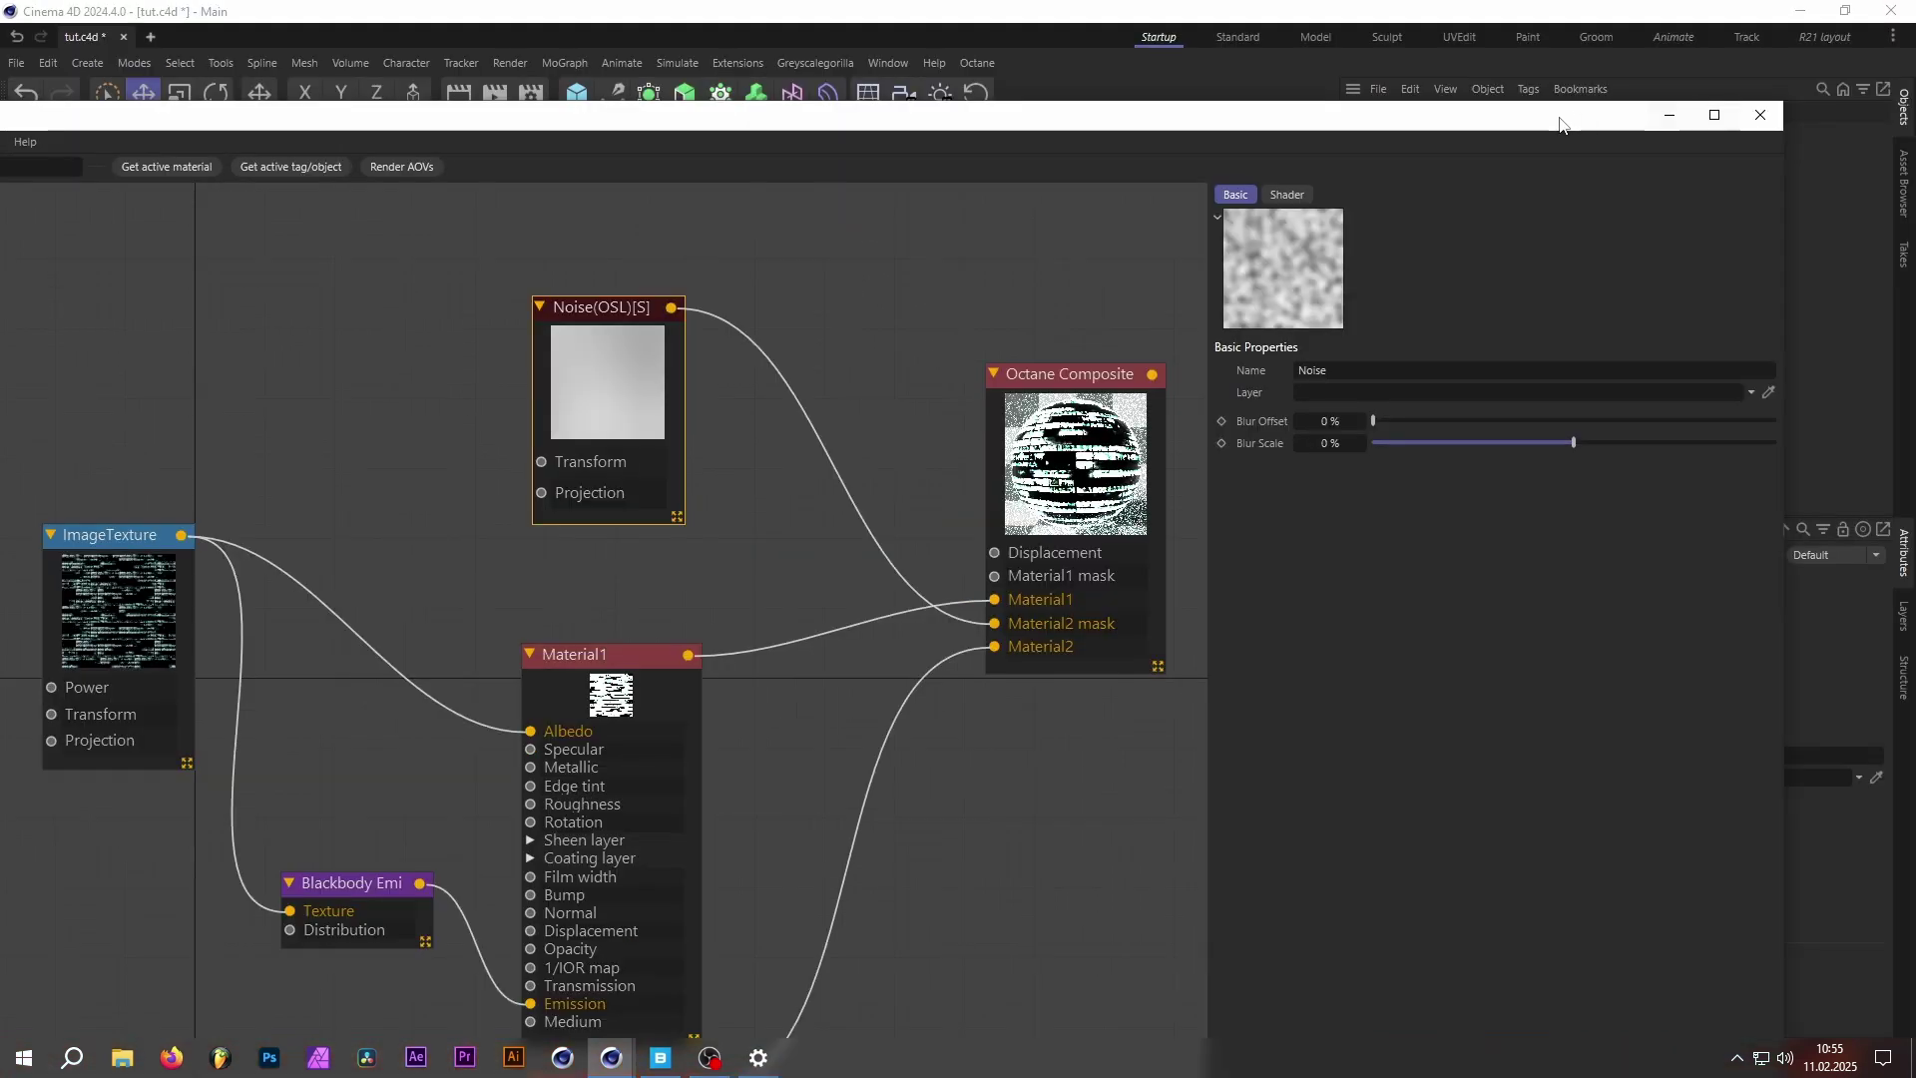
pyautogui.moveTo(1784, 104); pyautogui.dragTo(542, 876)
pyautogui.scroll(-3, 794, 421)
pyautogui.moveTo(793, 422); pyautogui.dragTo(1028, 499, button='middle')
pyautogui.moveTo(1596, 263); pyautogui.dragTo(1665, 135)
# Set the mask's noise type to Cell Noise with Low Clip at 43 % and High Clip at 47 %.
pyautogui.click(1479, 219)
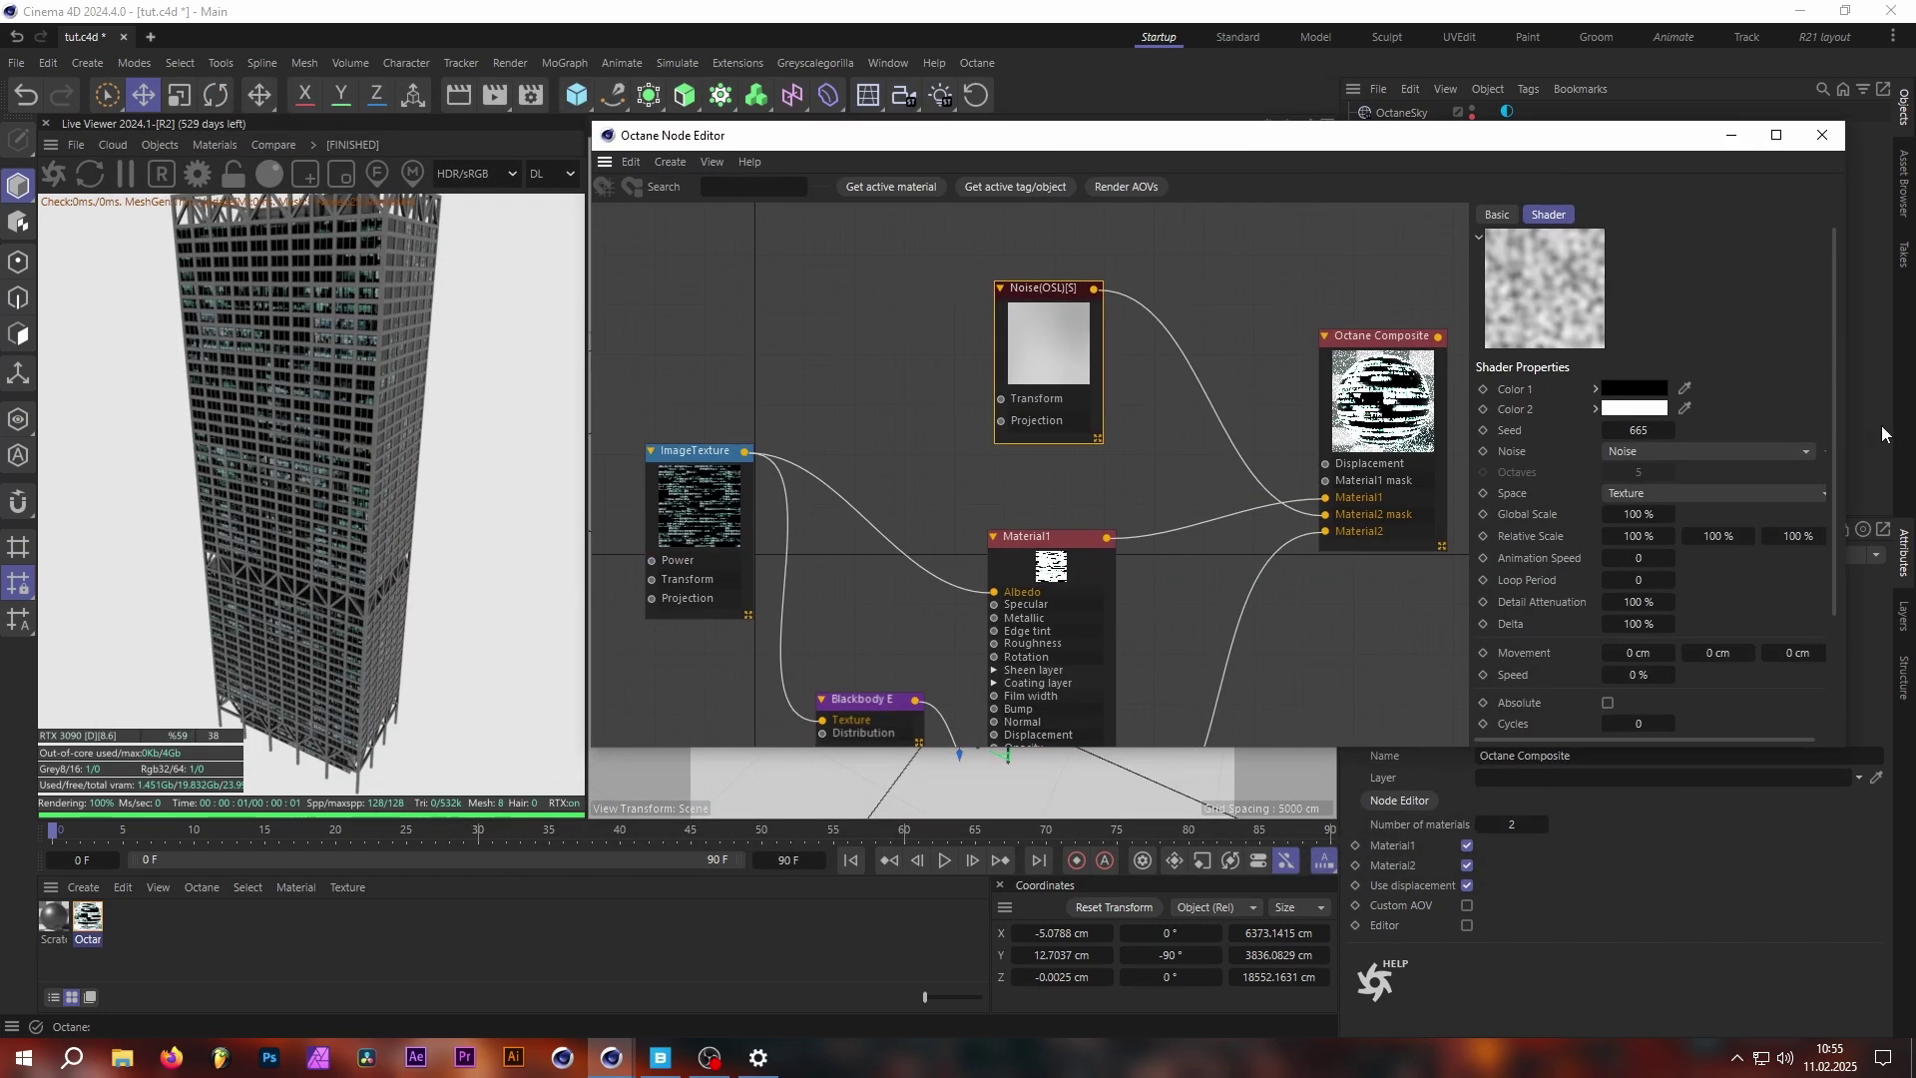
pyautogui.click(1622, 454)
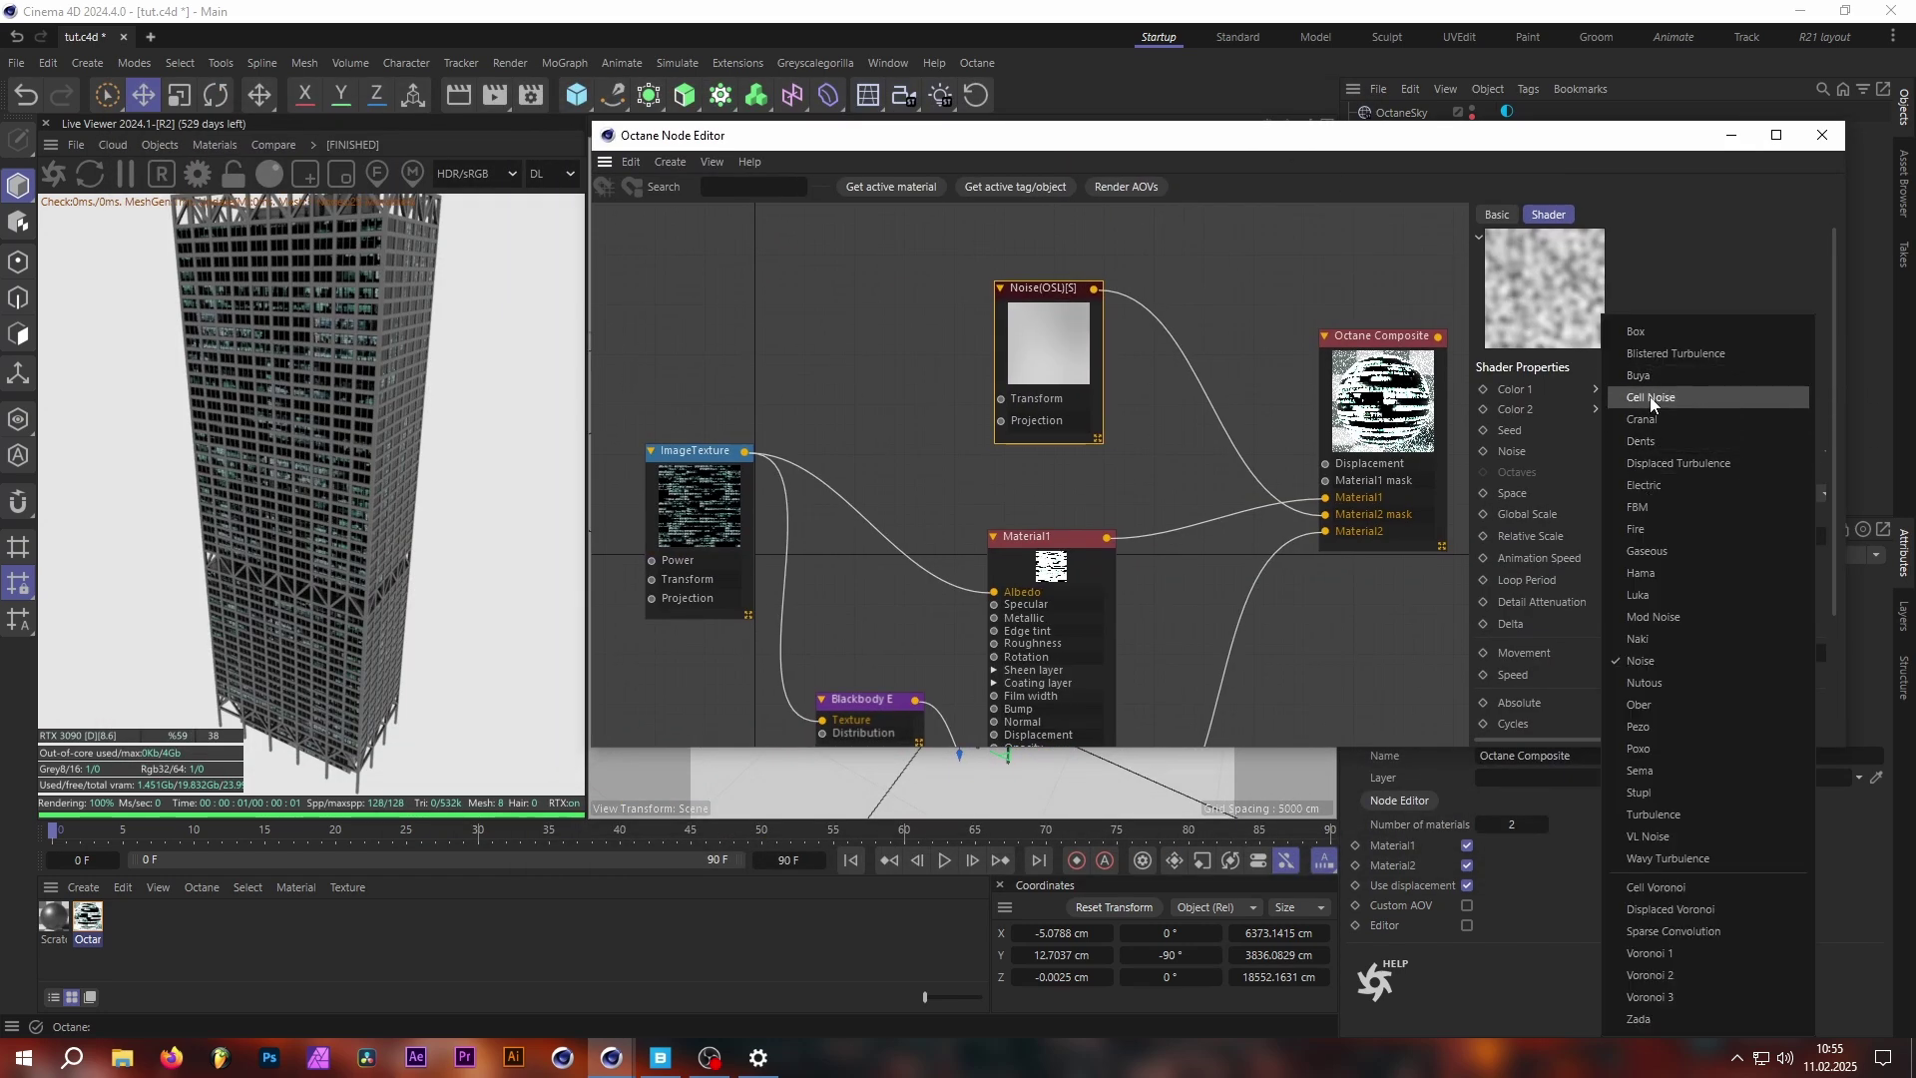
pyautogui.click(1650, 397)
pyautogui.moveTo(1834, 429); pyautogui.dragTo(1851, 573)
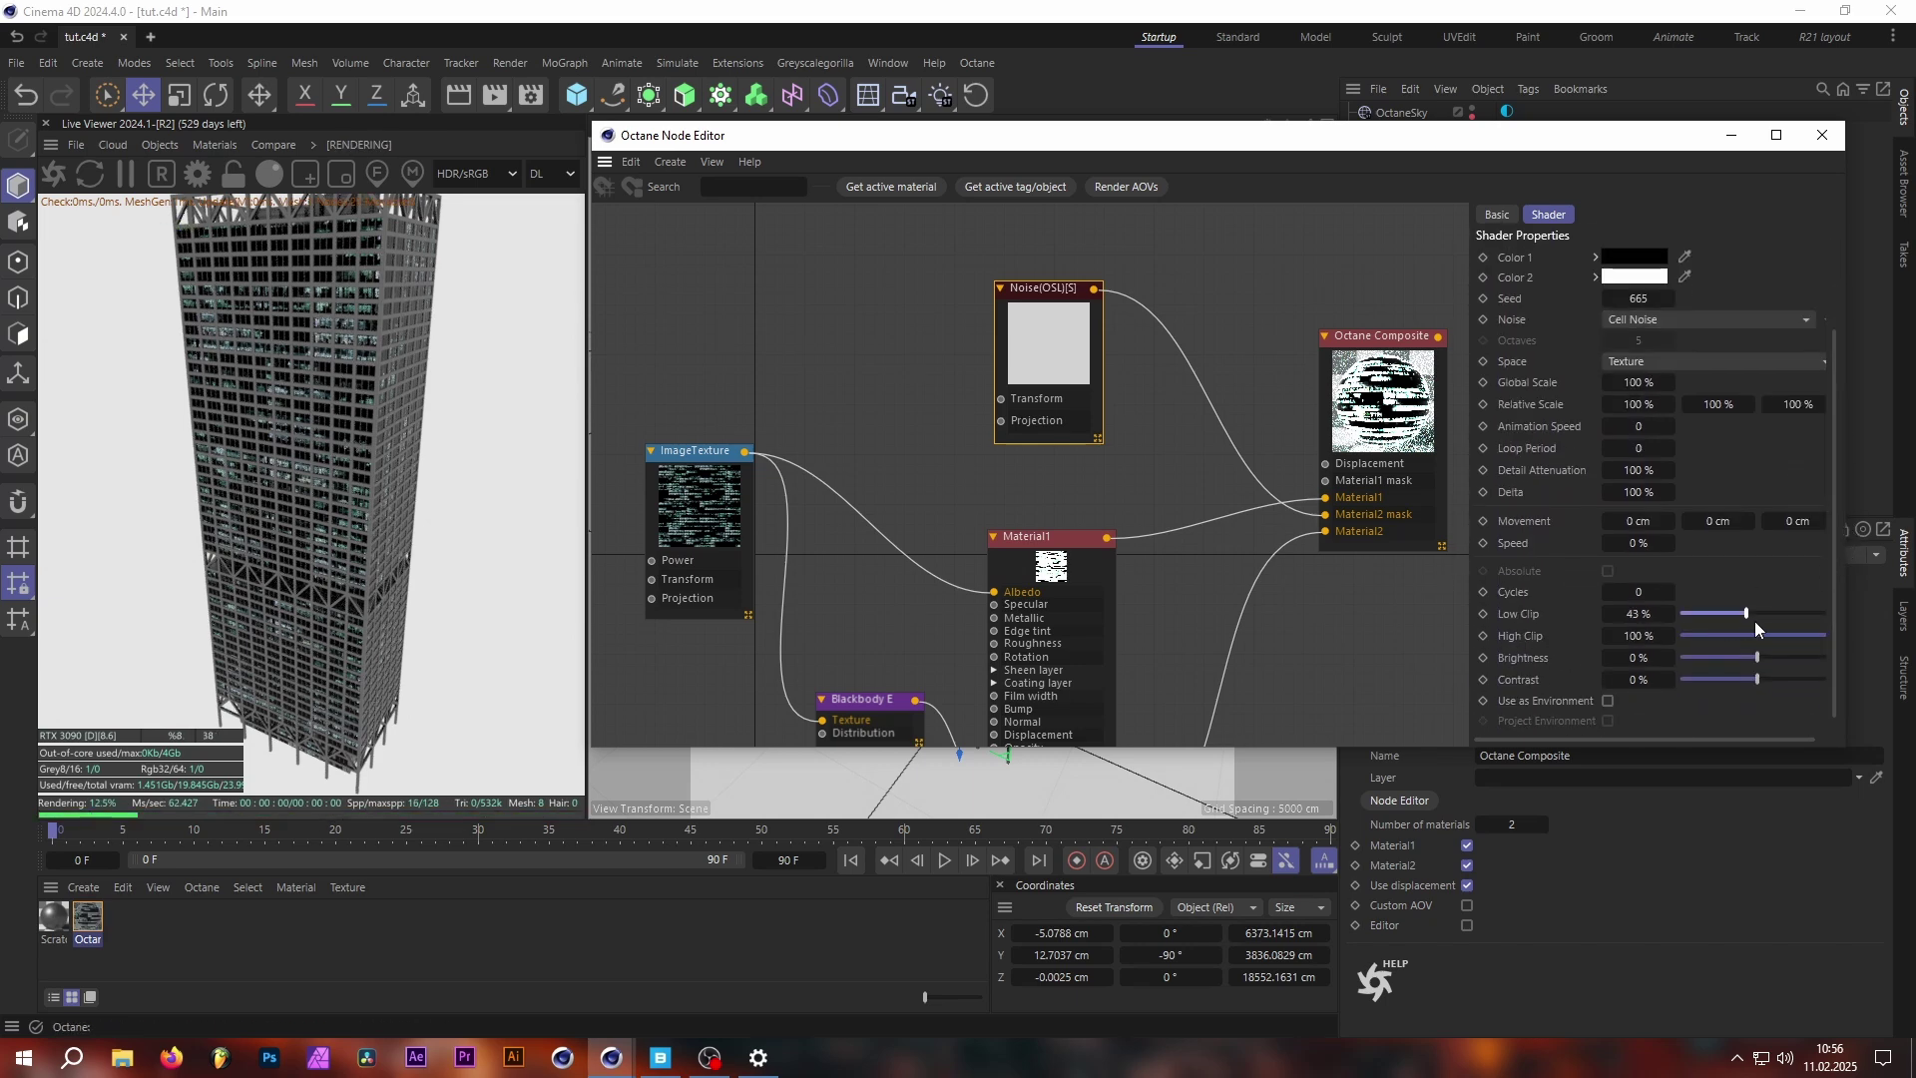
pyautogui.moveTo(1840, 572); pyautogui.dragTo(1837, 350)
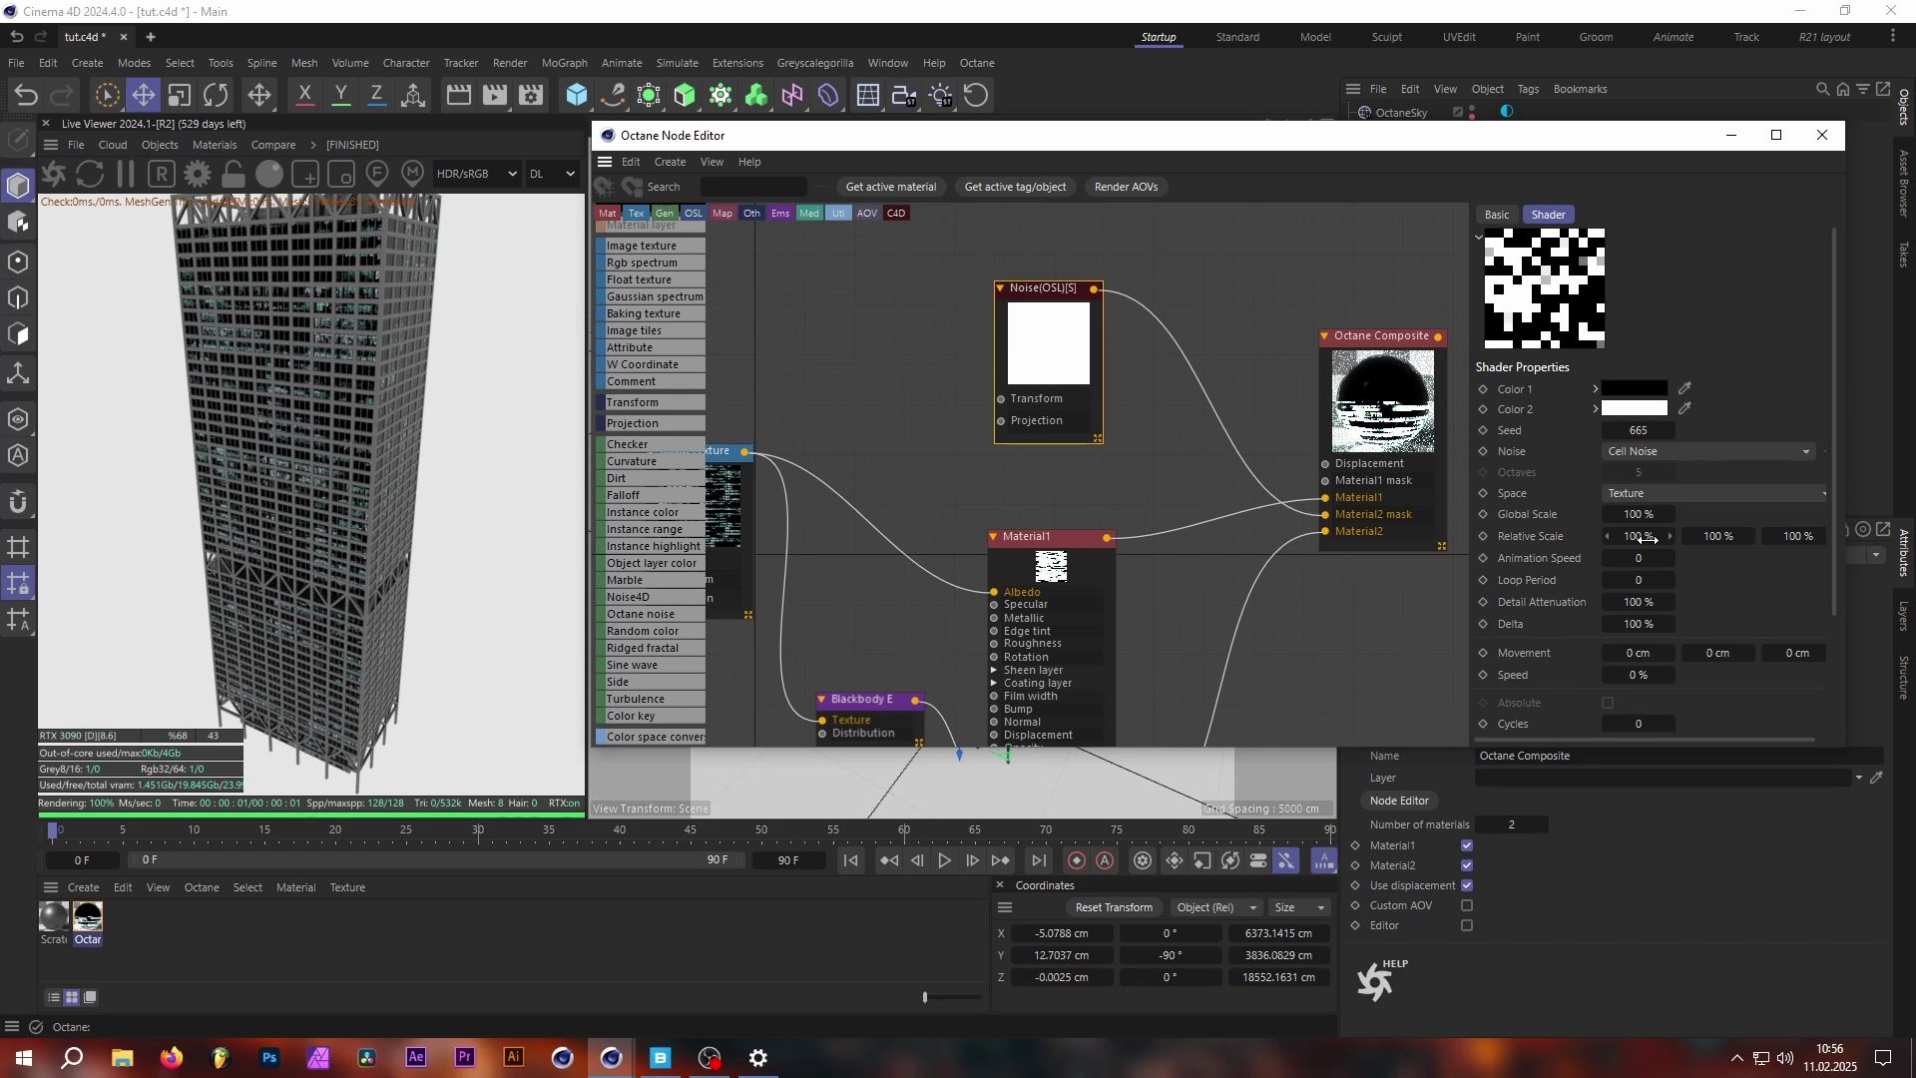
# Set the cell noise's Global Scale to 2500 % while viewing the tower's windows up close.
pyautogui.moveTo(989, 147); pyautogui.dragTo(1086, 359)
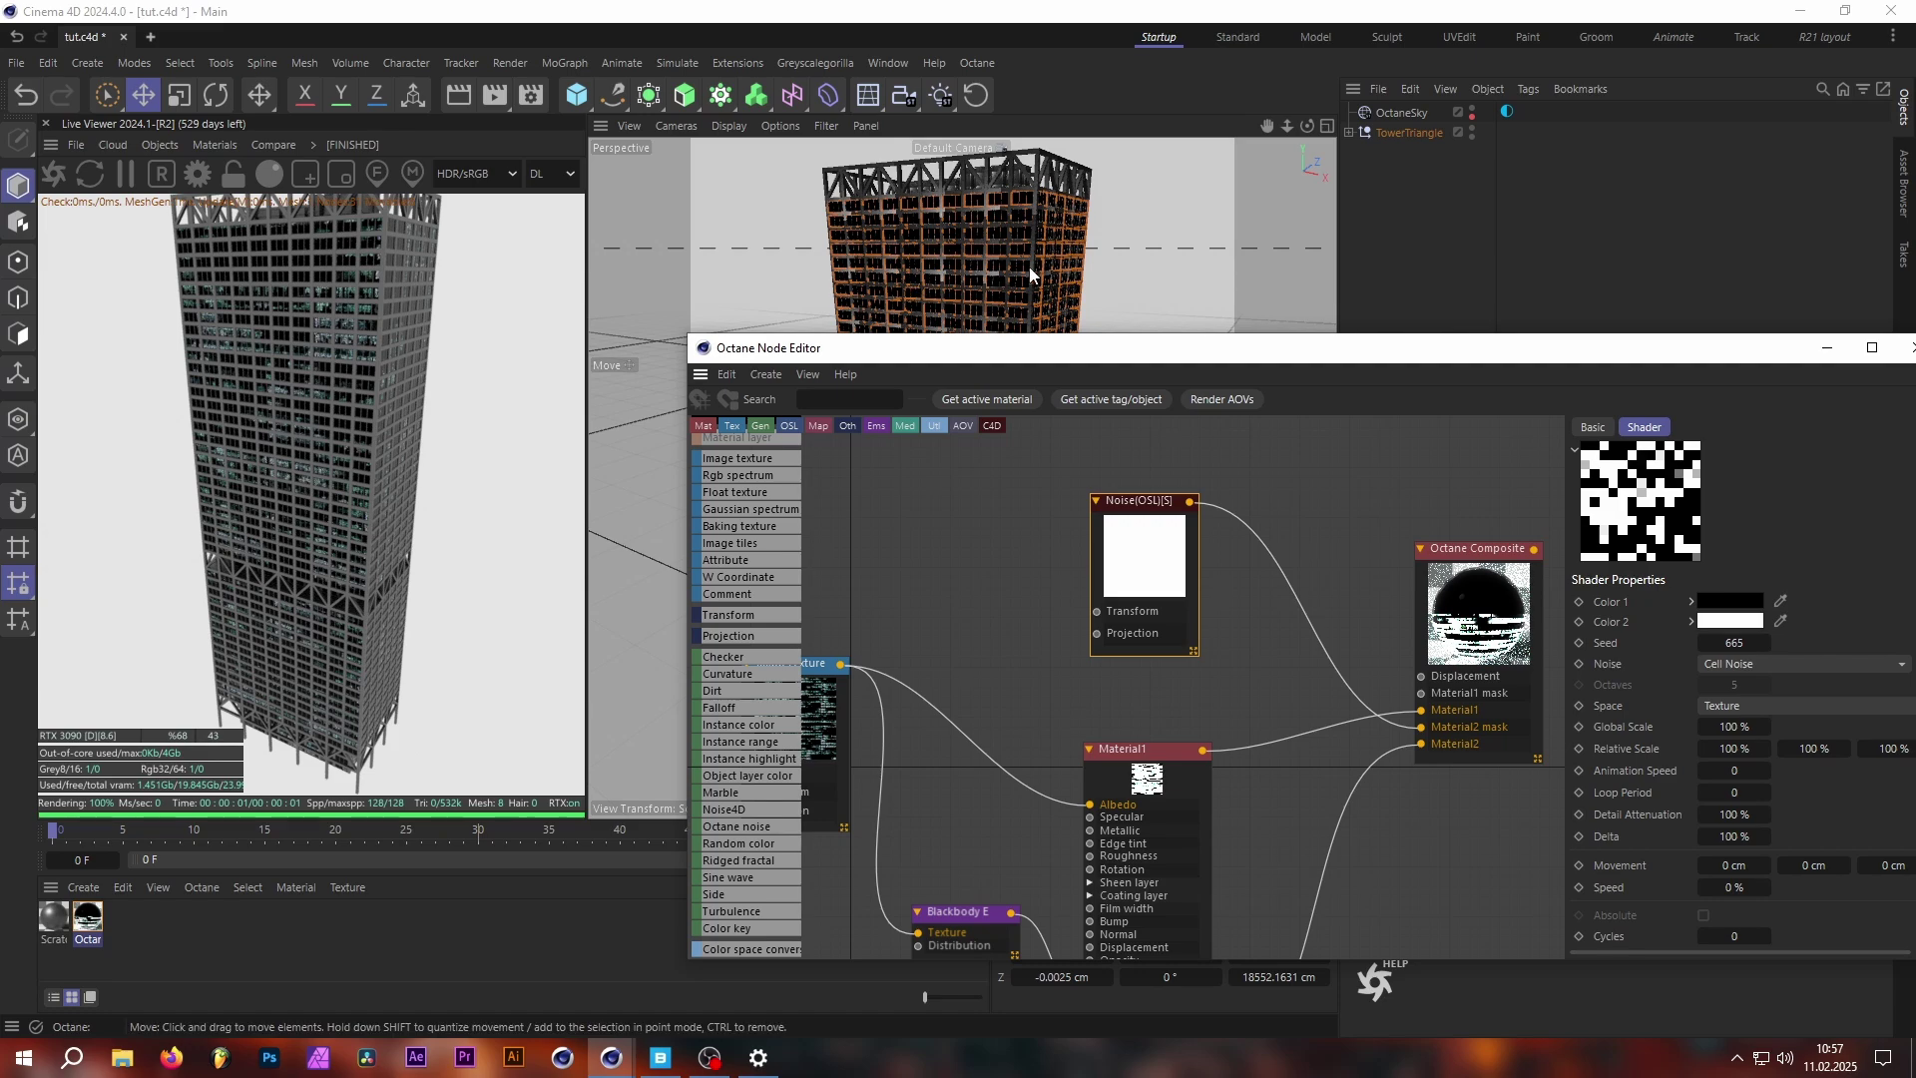
pyautogui.scroll(5, 991, 273)
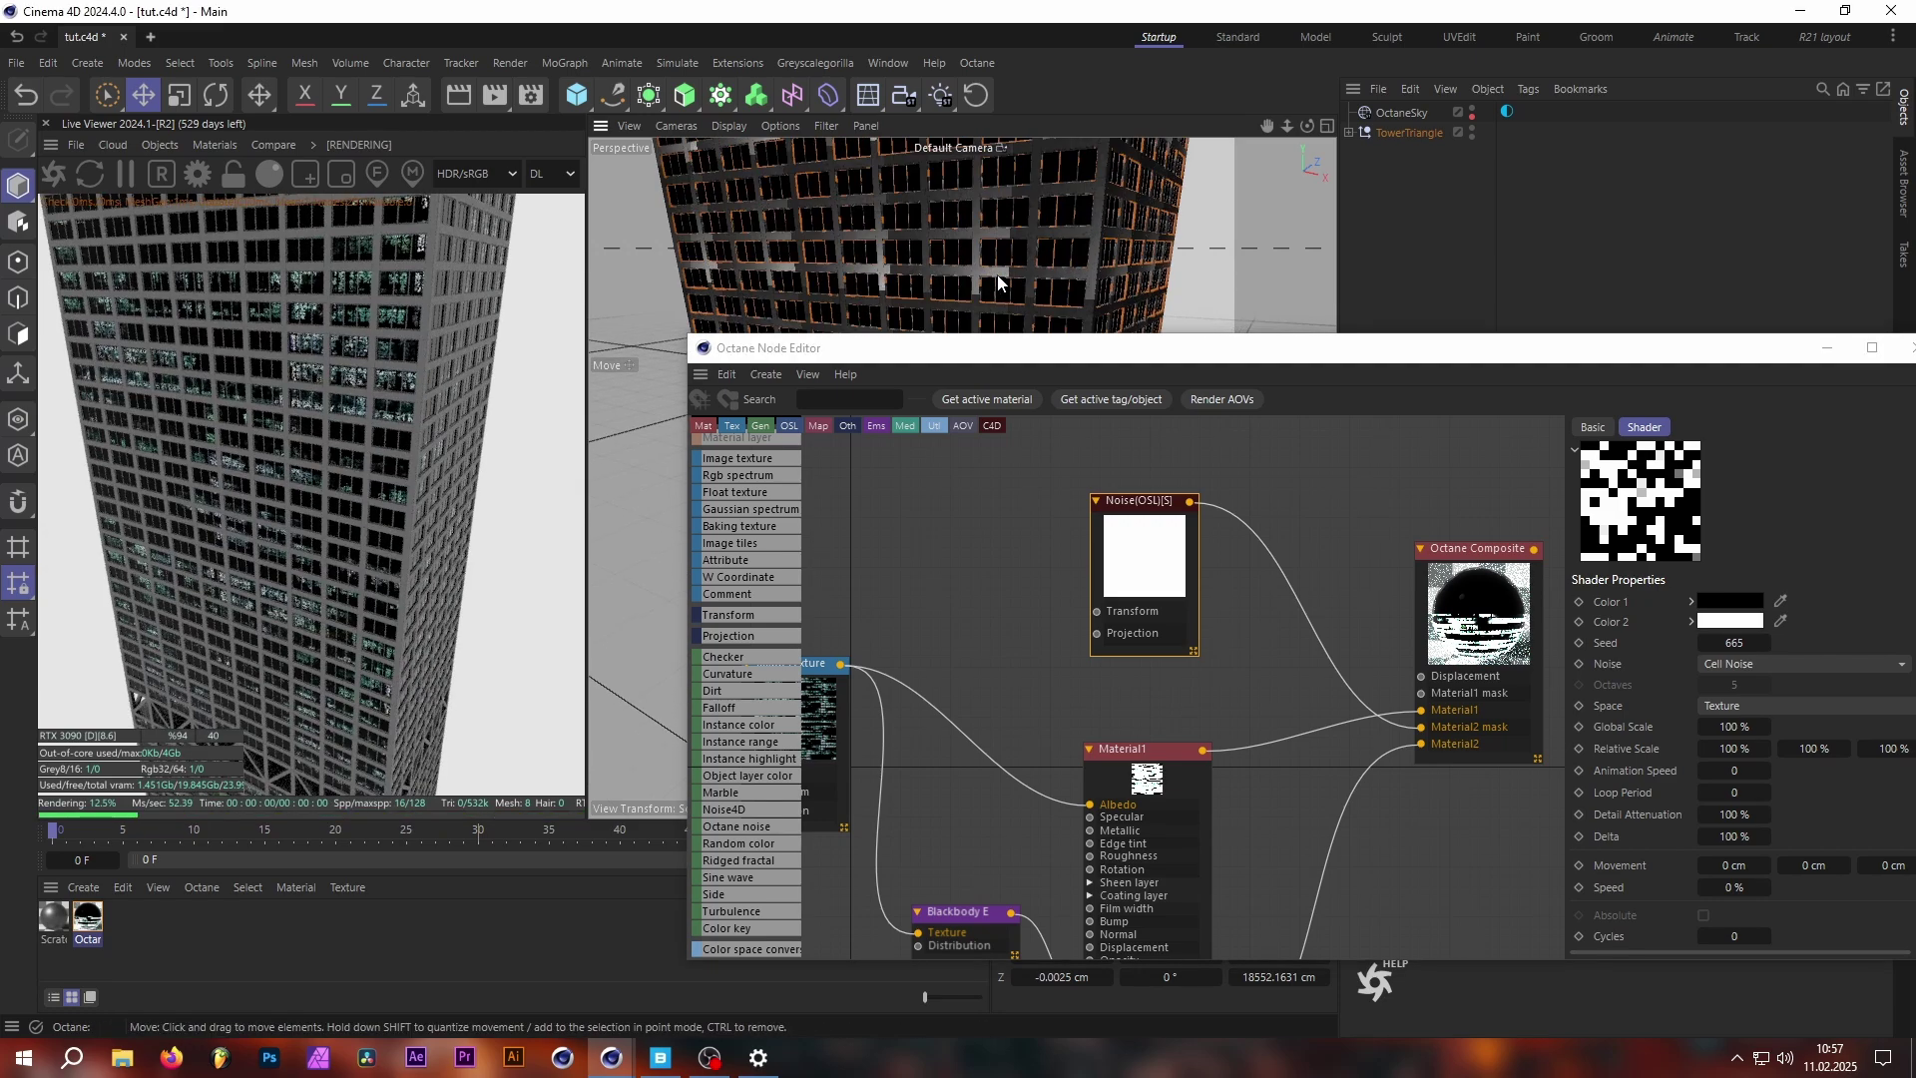
pyautogui.scroll(5, 999, 283)
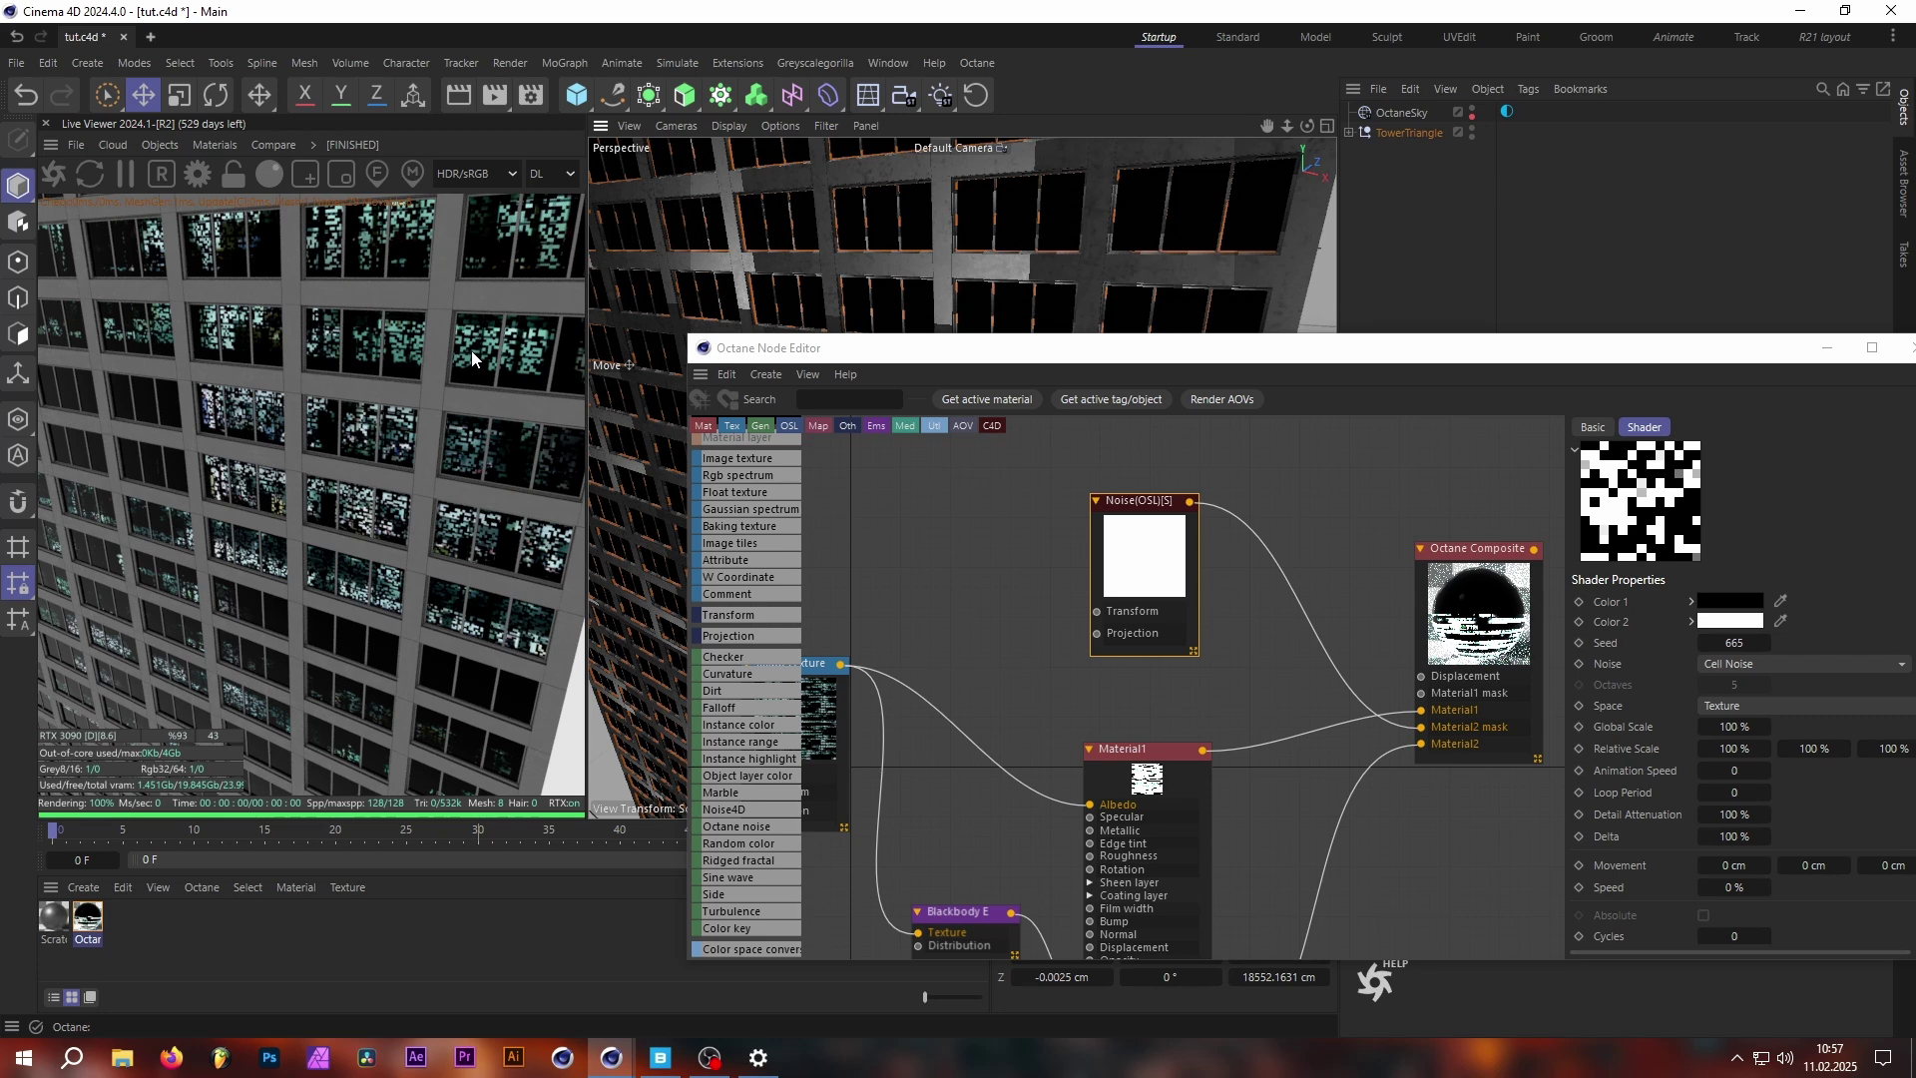
pyautogui.moveTo(1398, 348); pyautogui.dragTo(1257, 178)
pyautogui.click(1589, 556)
pyautogui.write('2500')
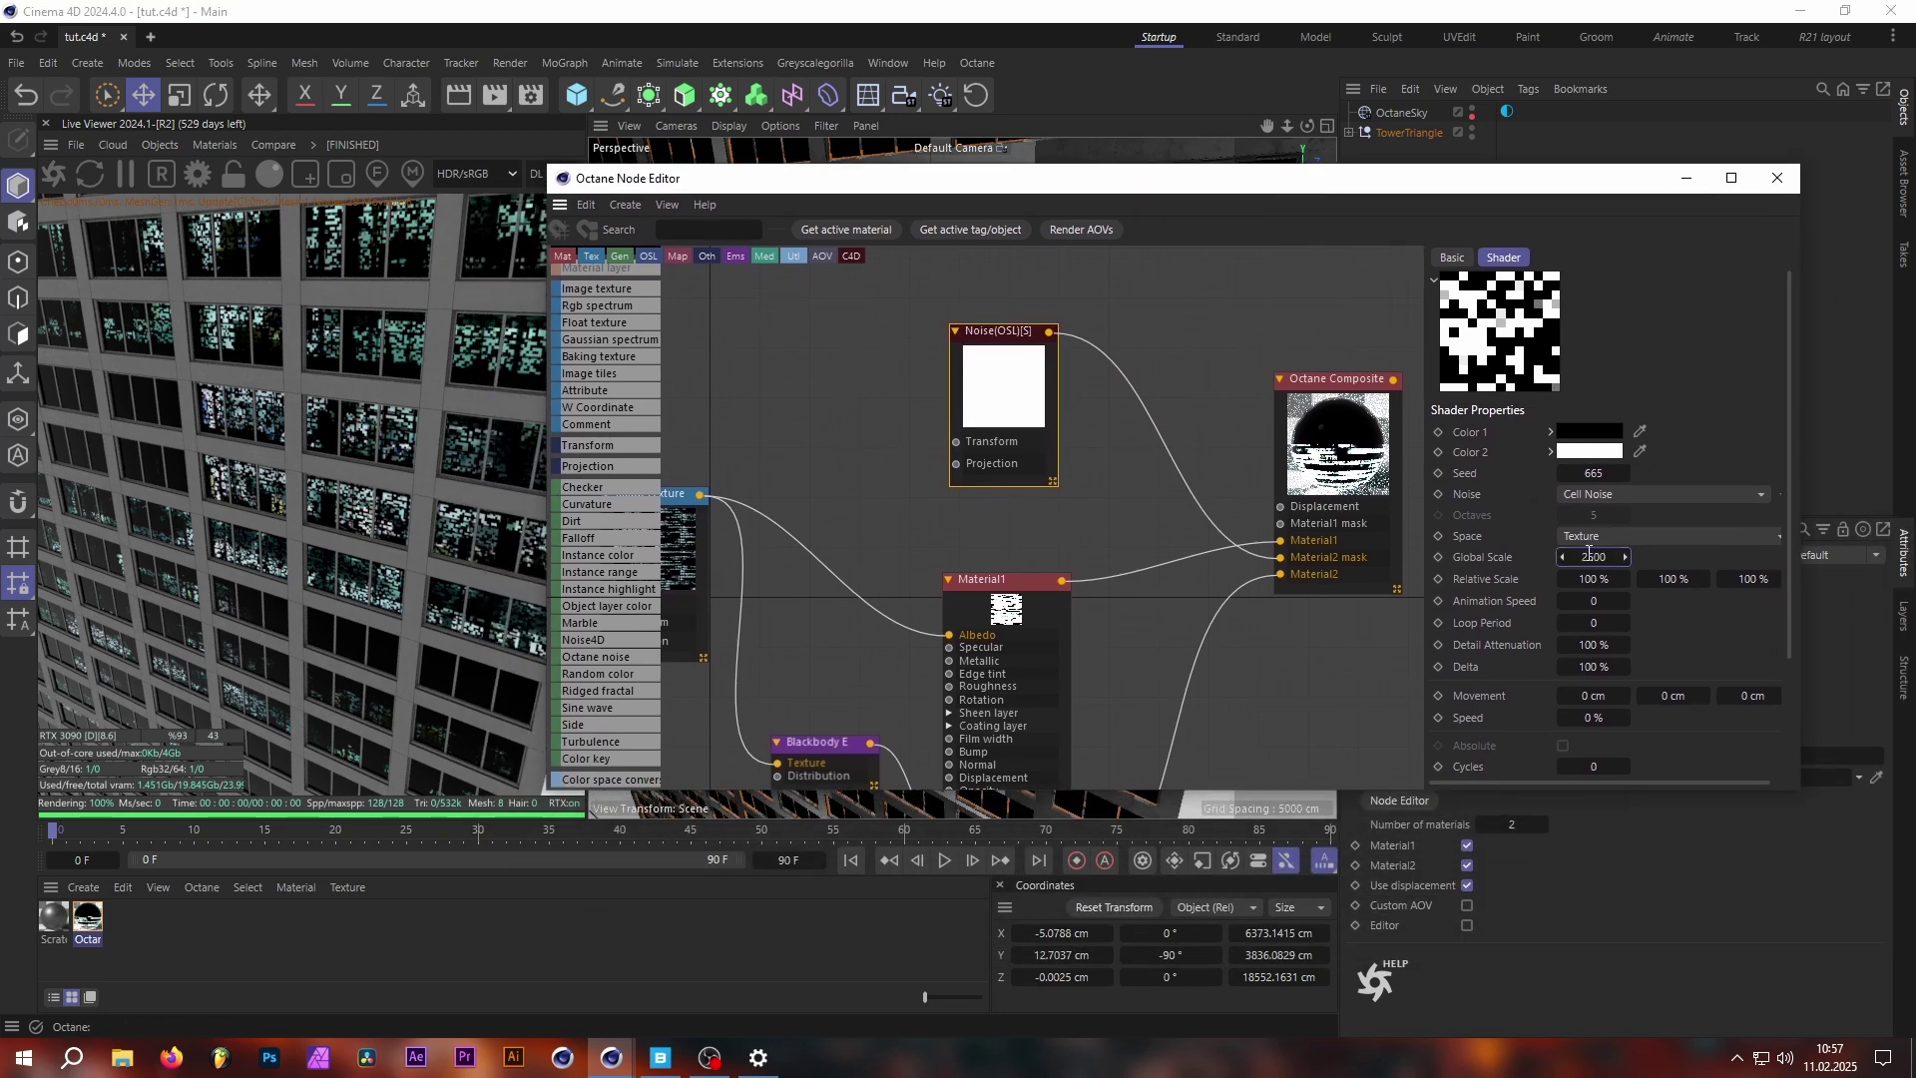
pyautogui.press('Return')
# Fine-tune the cell noise's Global Scale to 2412 % and check the effect on the whole tower.
pyautogui.moveTo(924, 189); pyautogui.dragTo(1097, 171)
pyautogui.moveTo(1522, 165); pyautogui.dragTo(1385, 154)
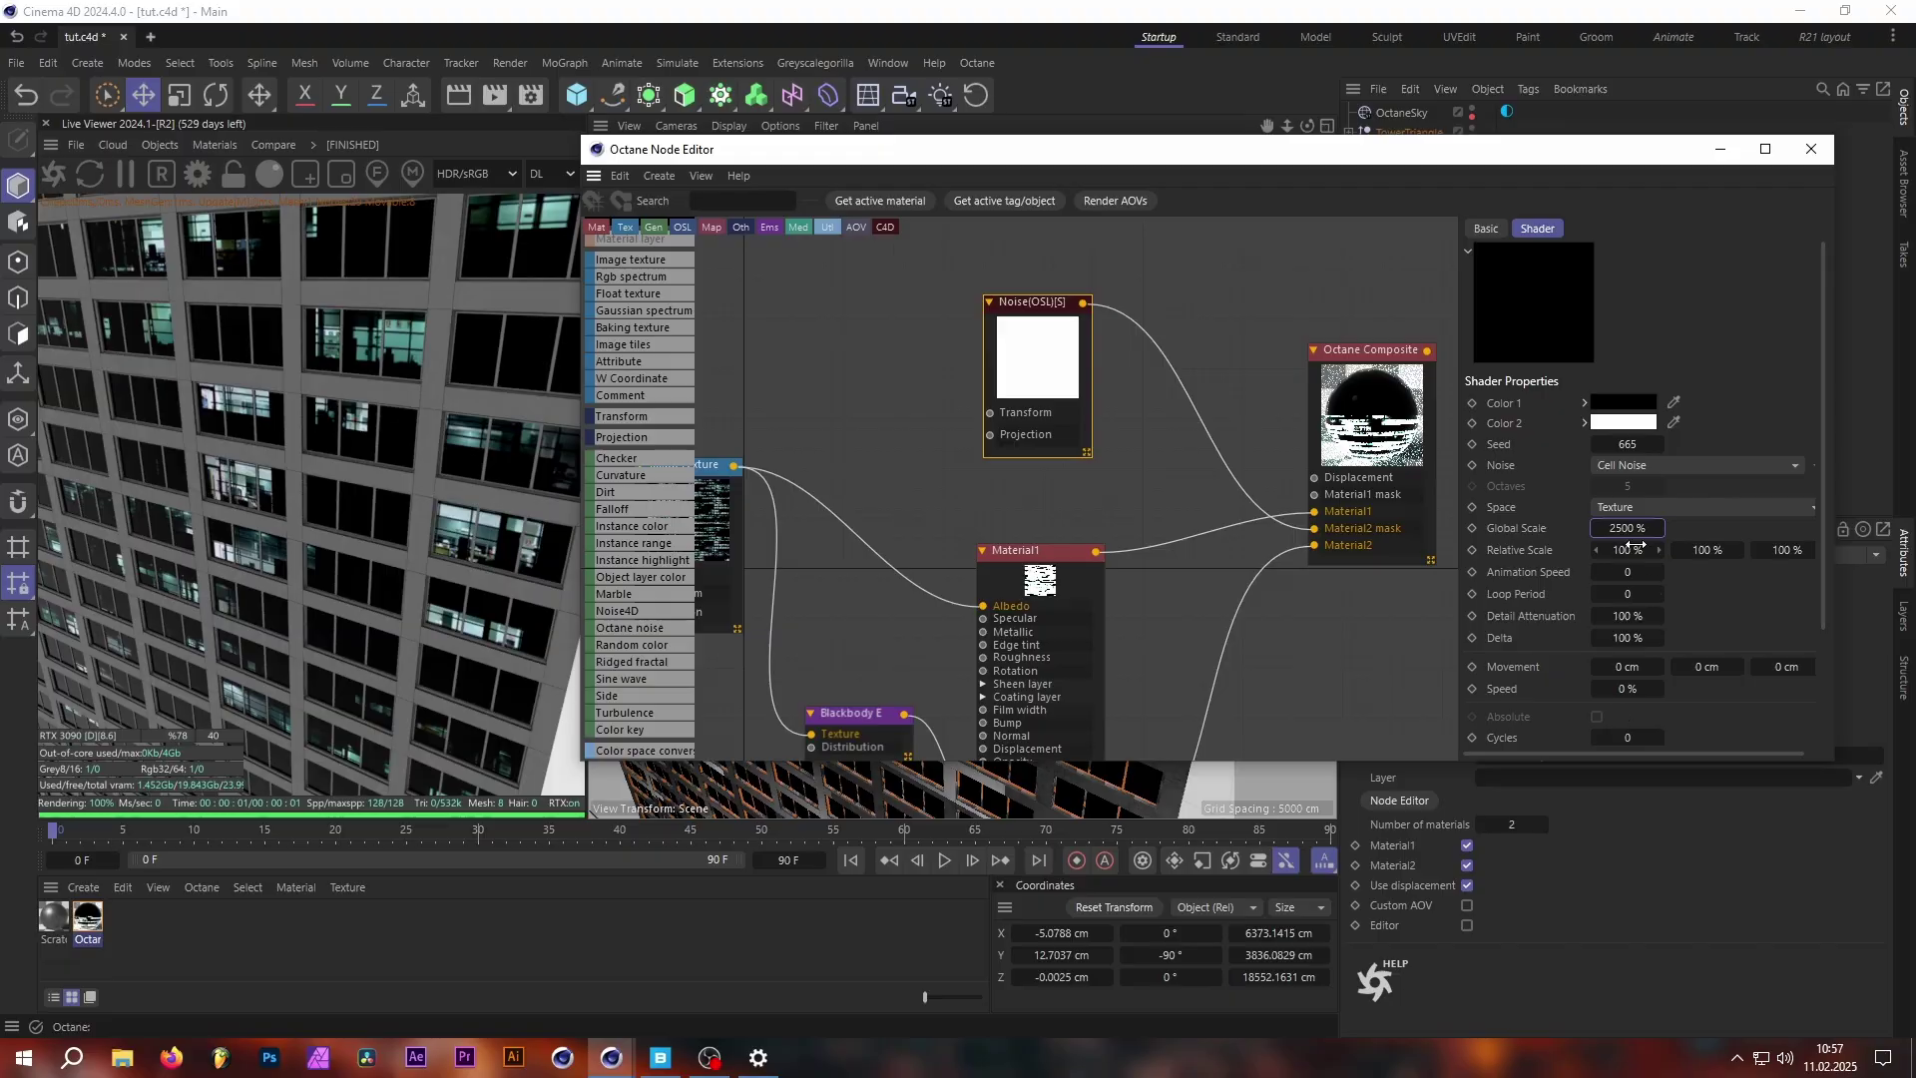
pyautogui.moveTo(1627, 528); pyautogui.dragTo(1554, 528)
pyautogui.moveTo(1137, 149); pyautogui.dragTo(1473, 179)
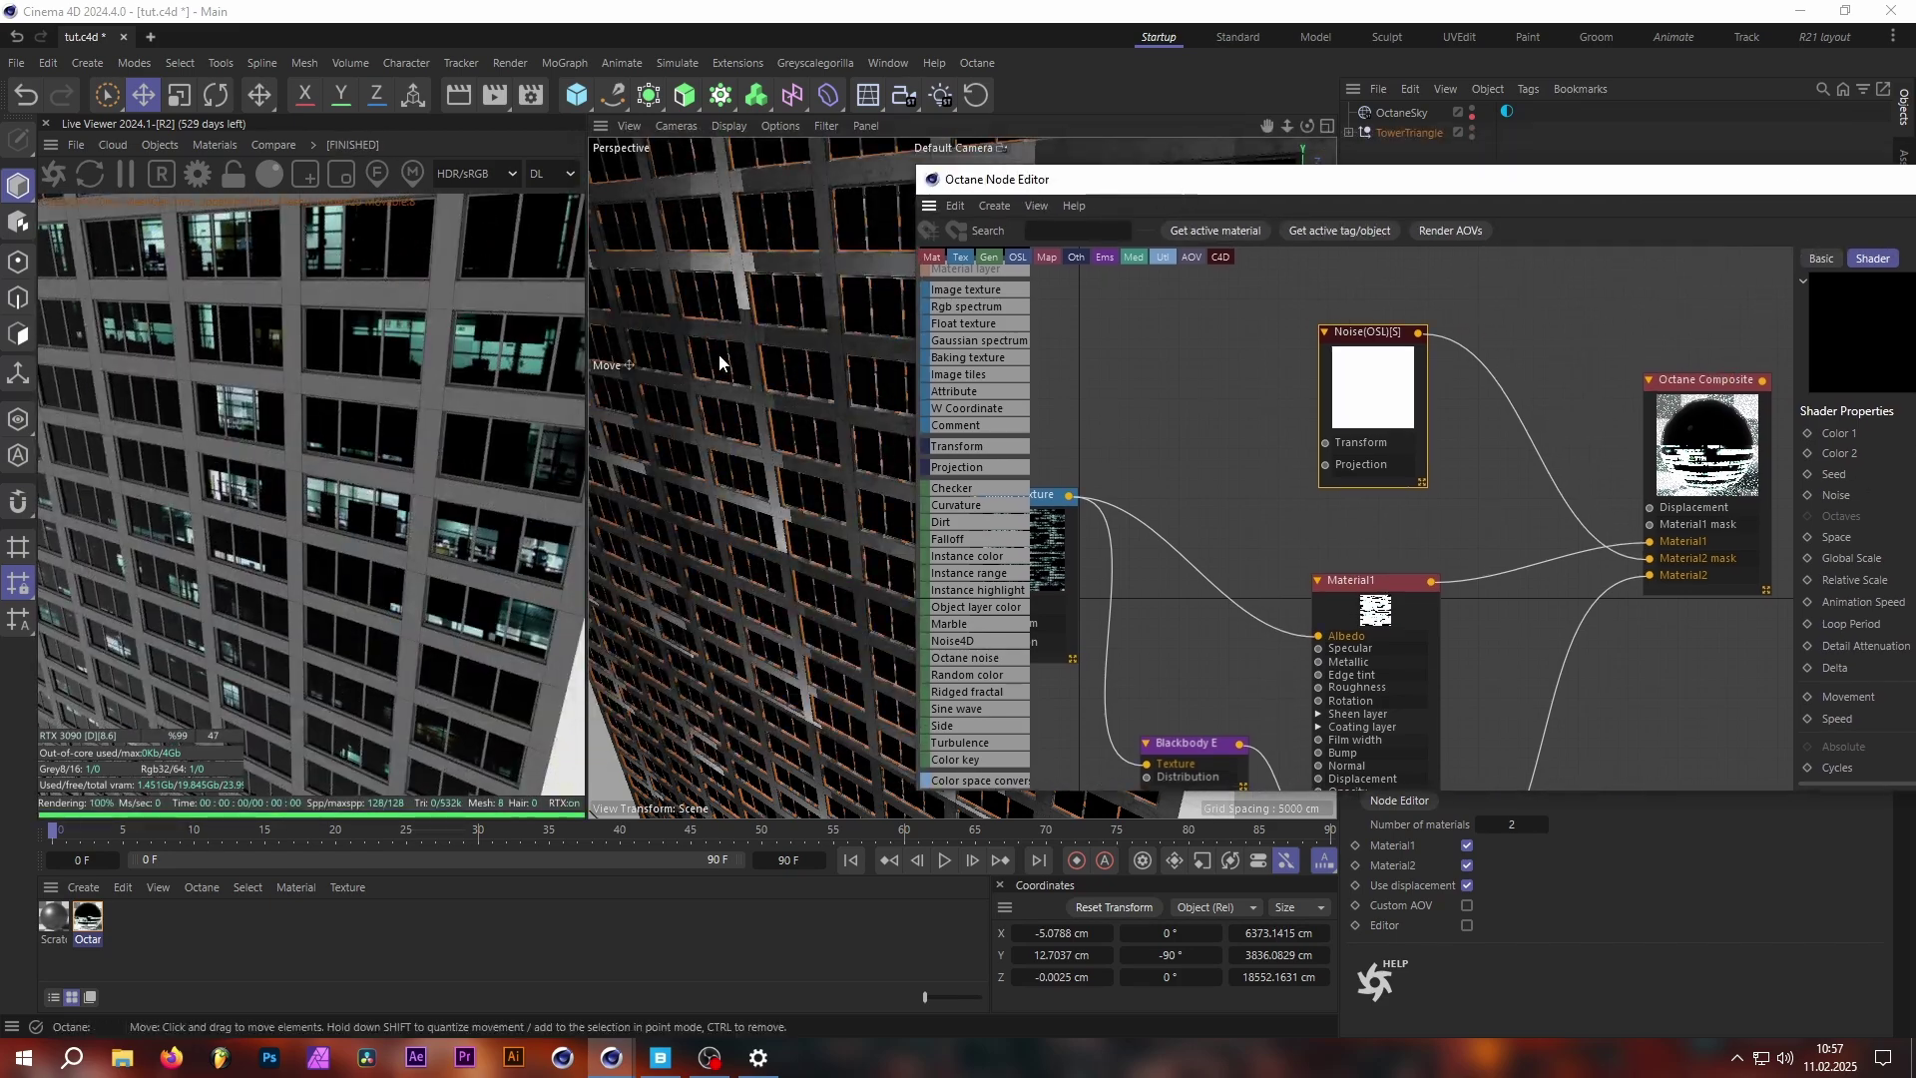
pyautogui.scroll(-10, 794, 412)
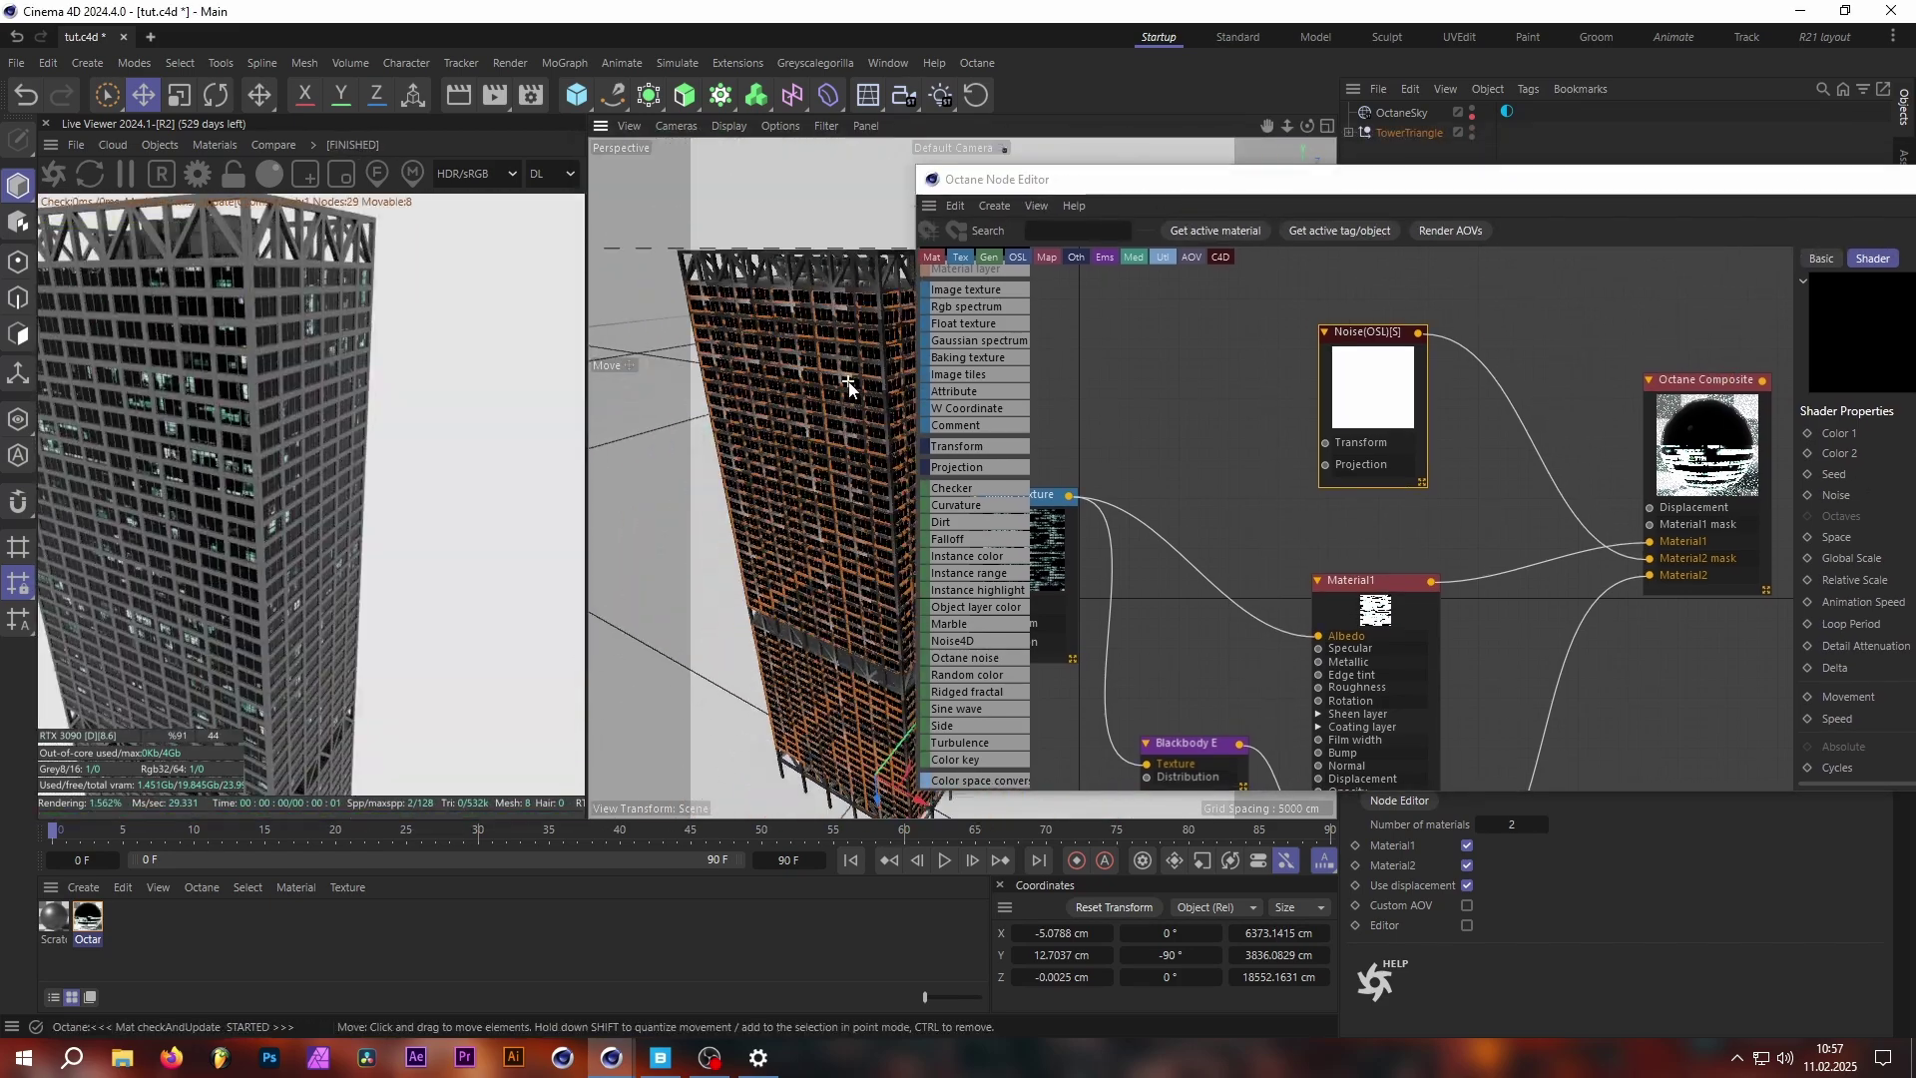
pyautogui.moveTo(1246, 179); pyautogui.dragTo(1062, 121)
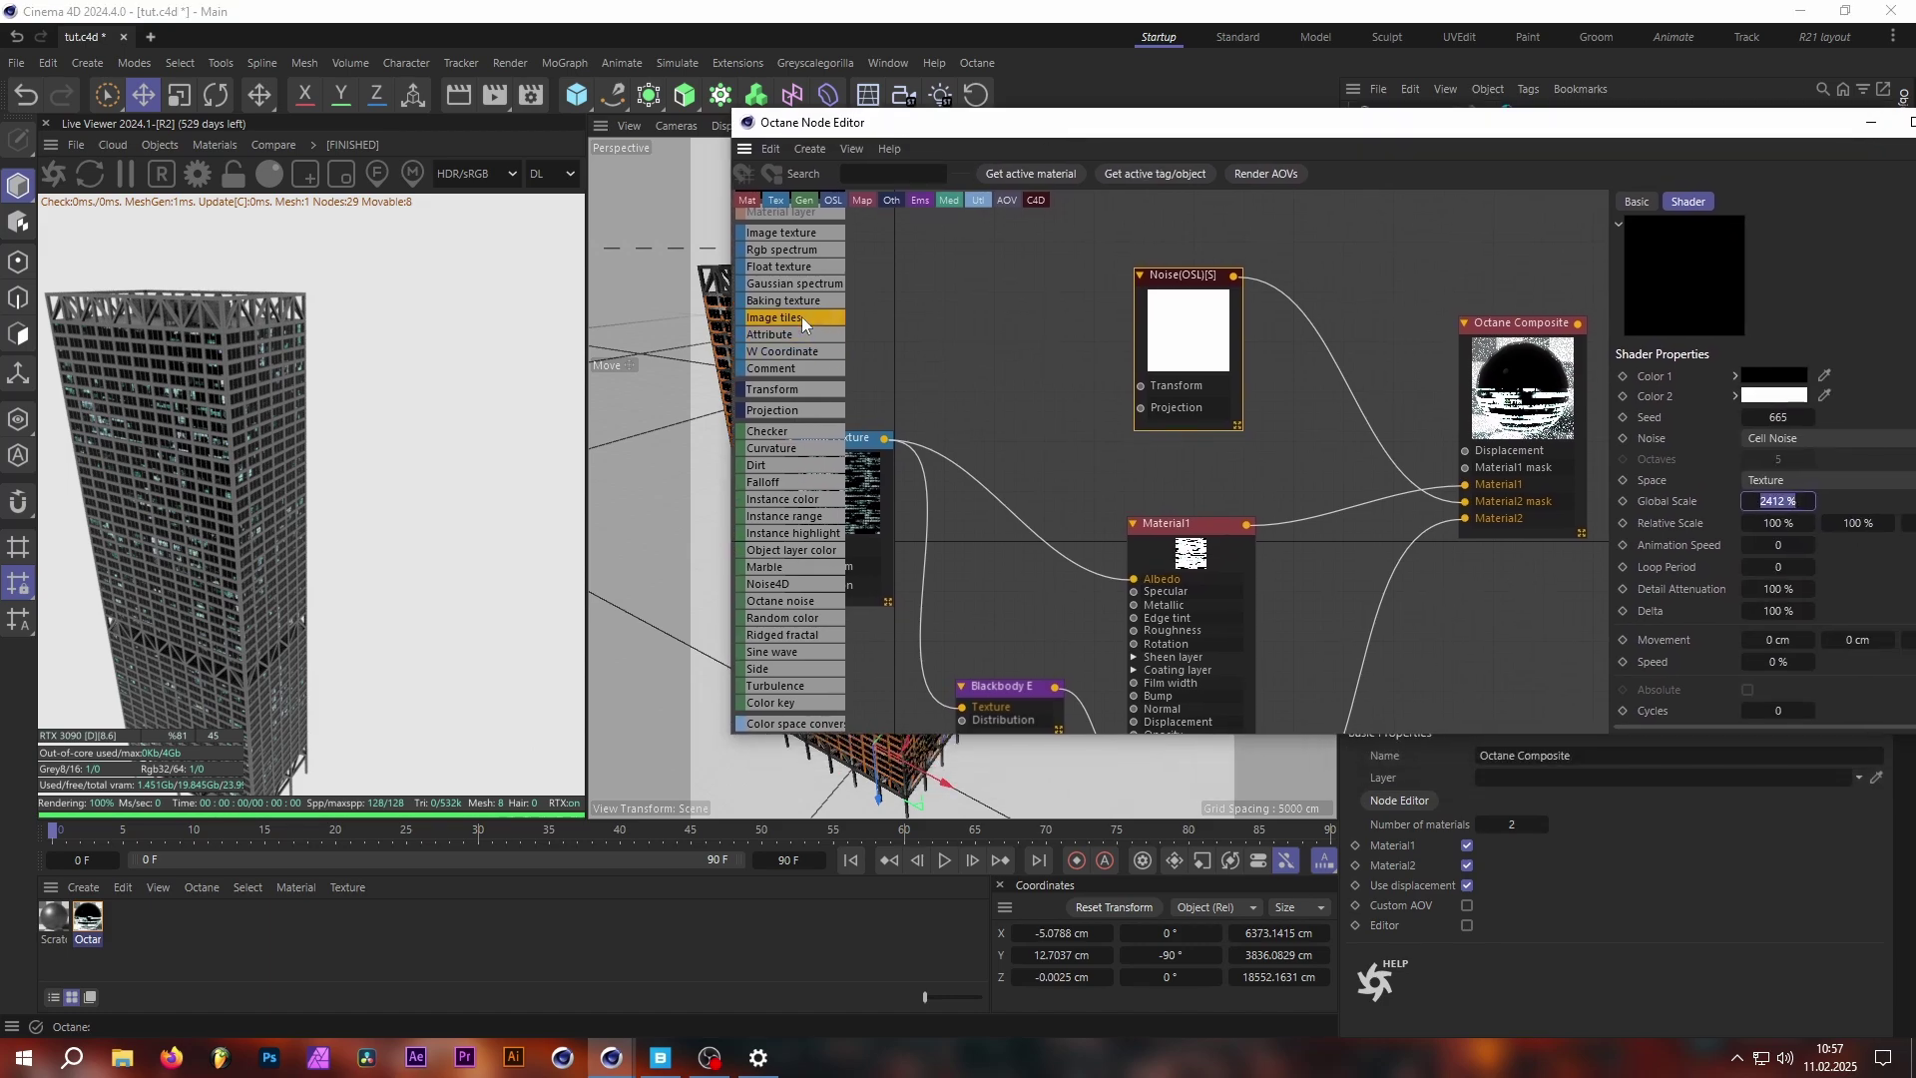
pyautogui.moveTo(1217, 107); pyautogui.dragTo(1217, 219)
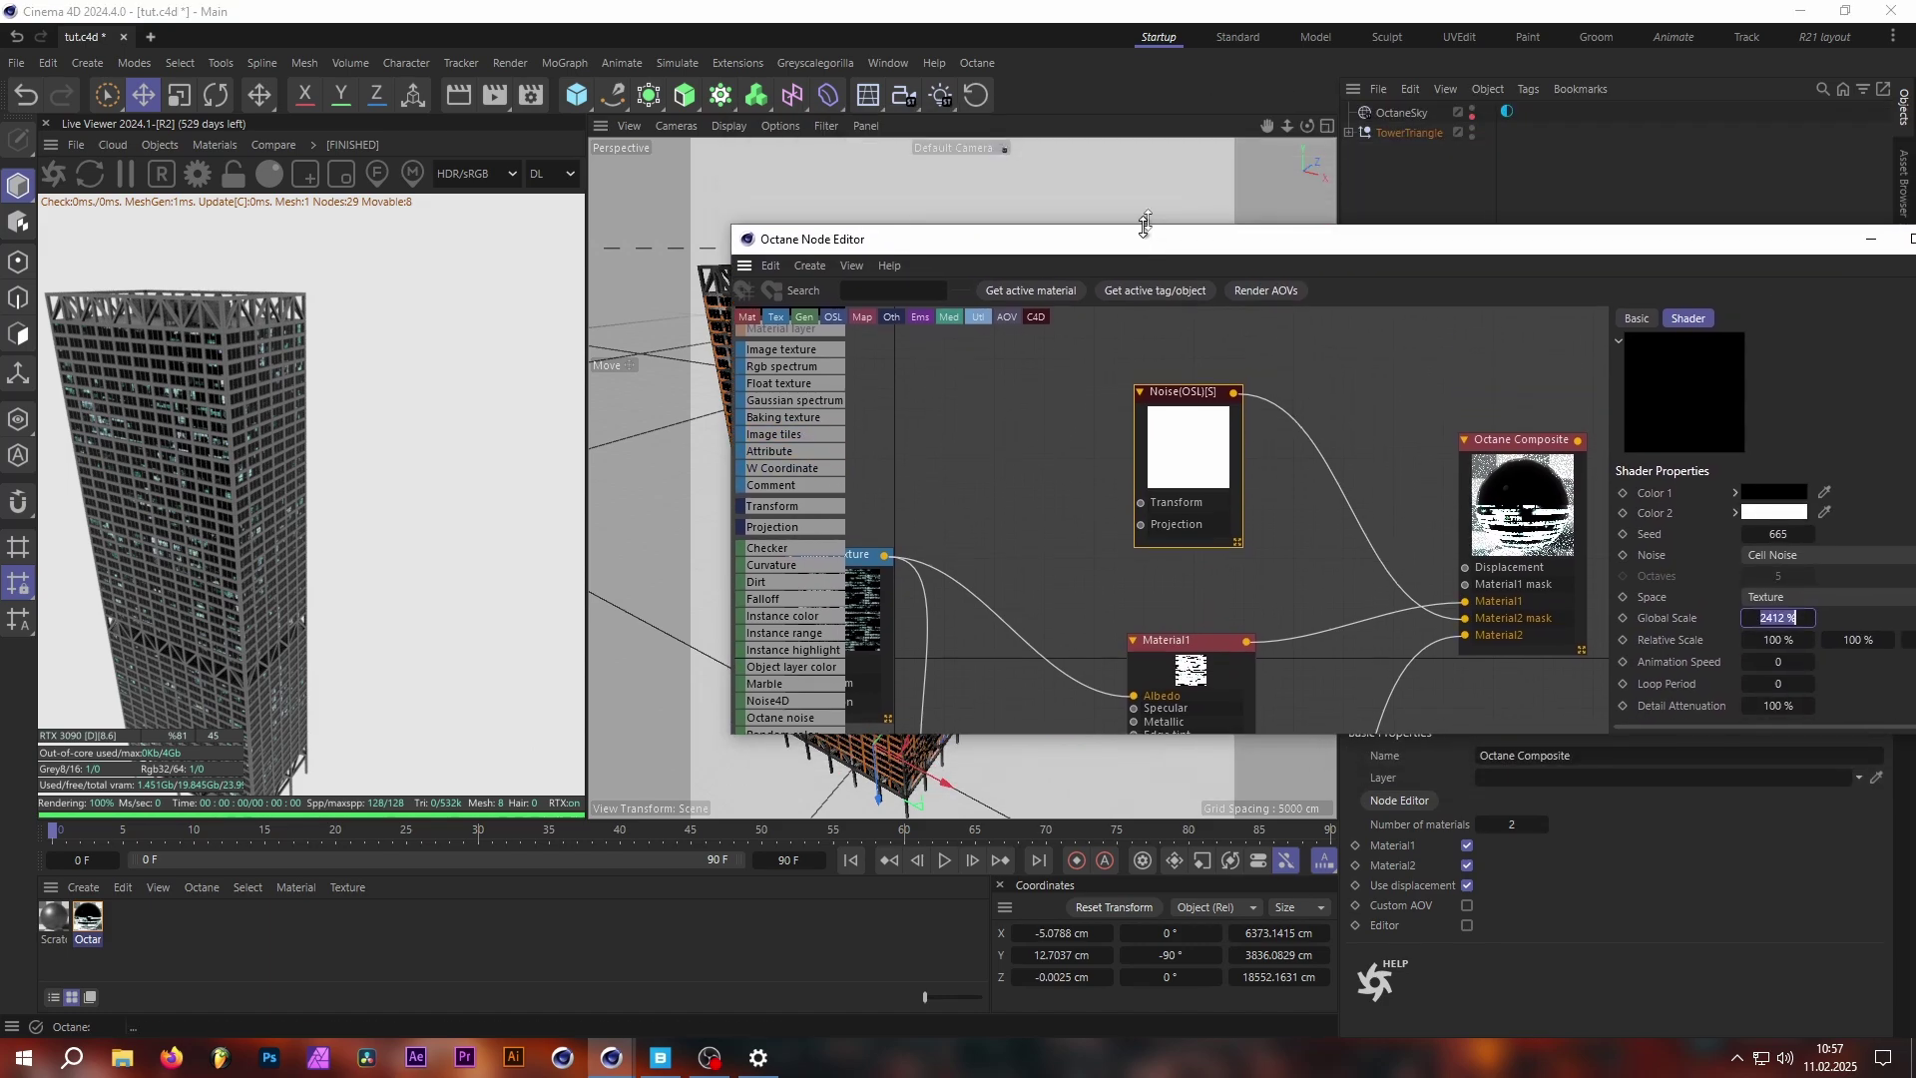
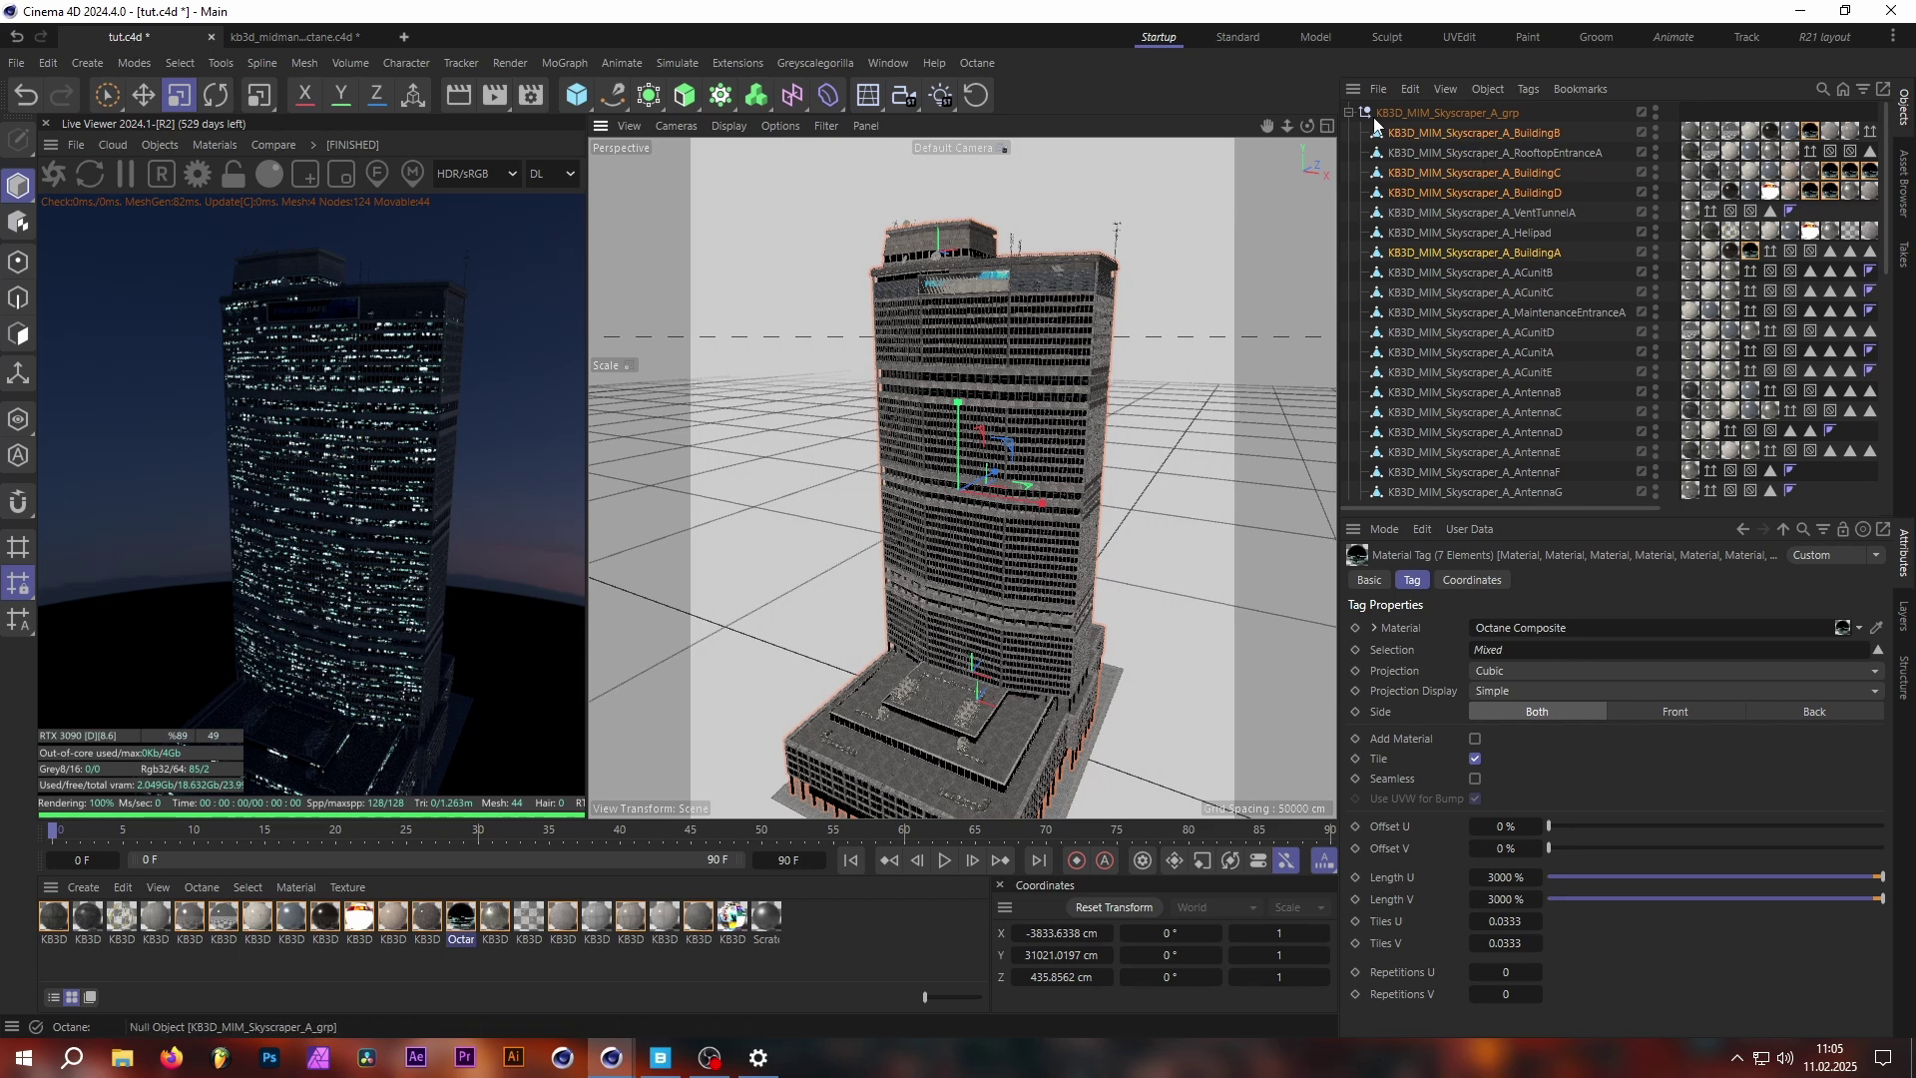
# Collapse the KB3D_MIM_Skyscraper_A_grp hierarchy and deselect all objects.
pyautogui.click(1348, 113)
pyautogui.click(1433, 271)
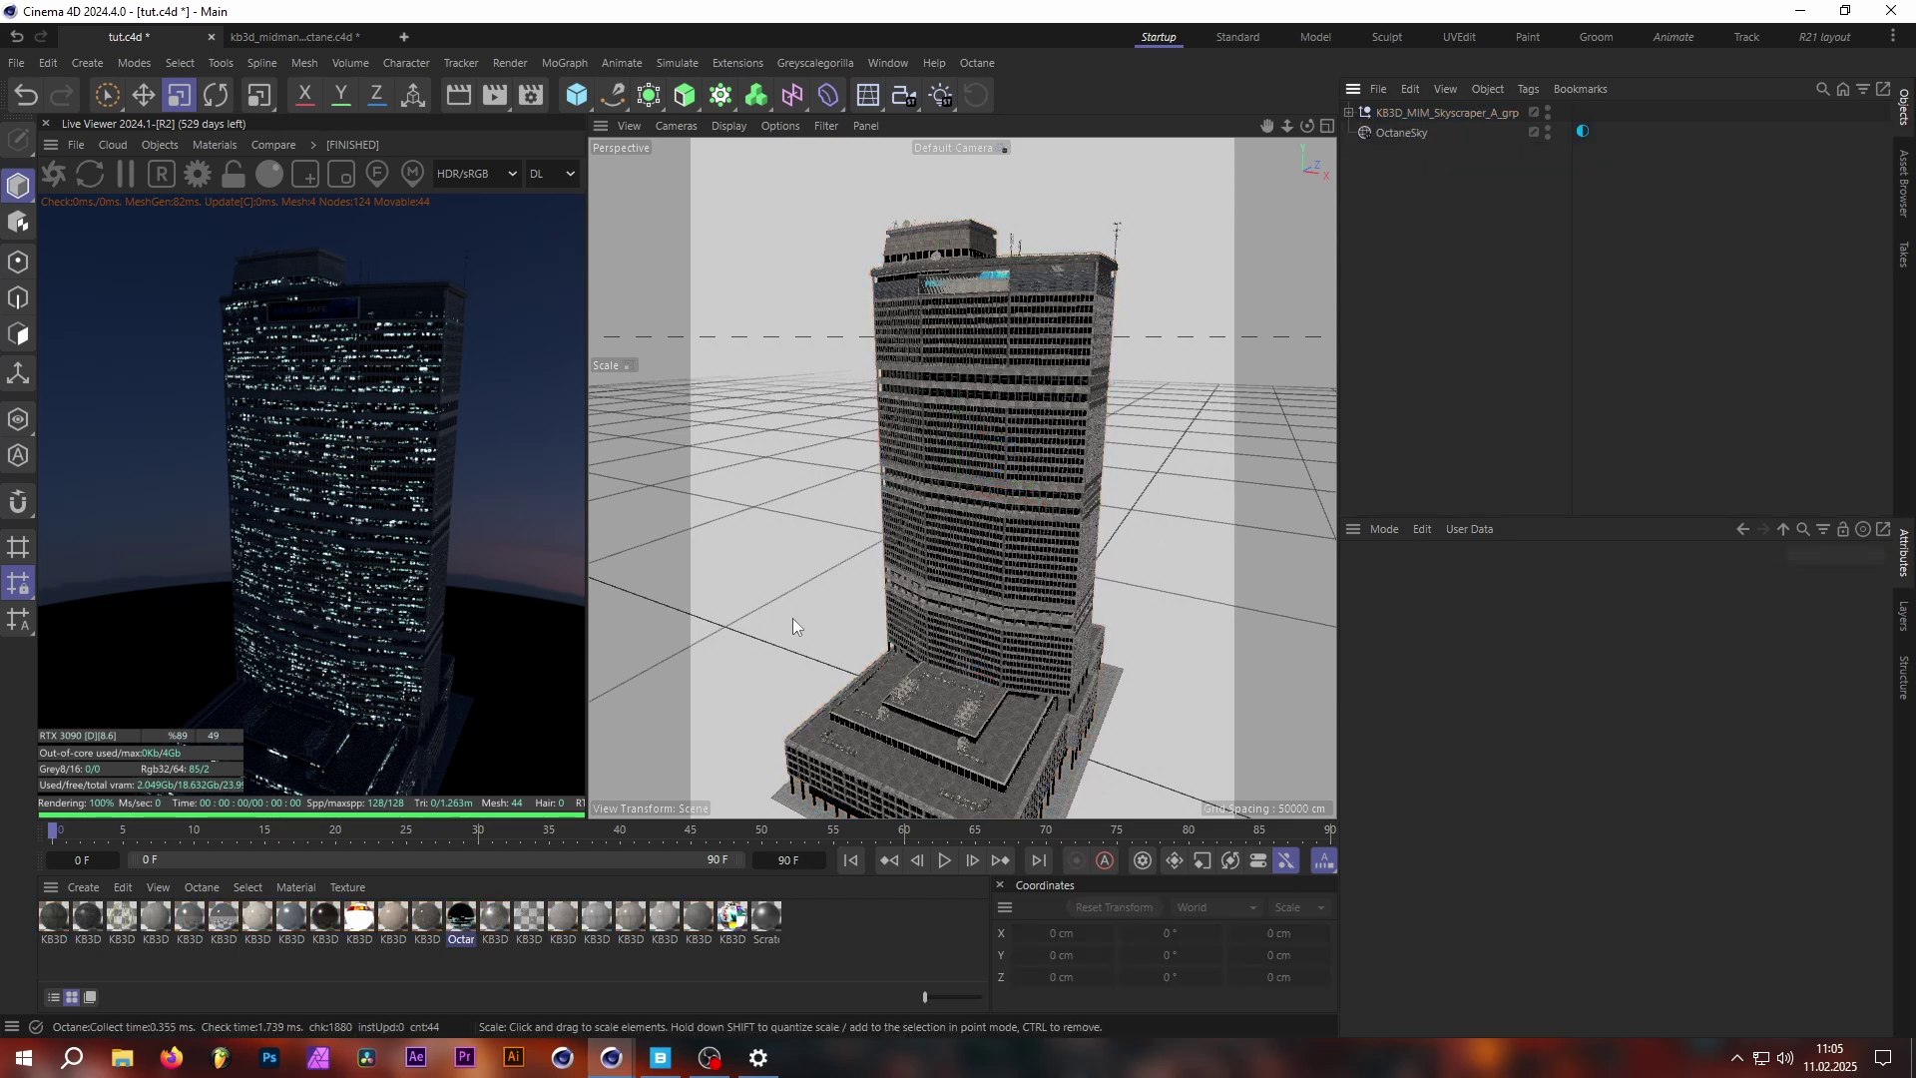
pyautogui.keyDown('alt'); pyautogui.moveTo(1104, 453); pyautogui.dragTo(1105, 419); pyautogui.keyUp('alt')
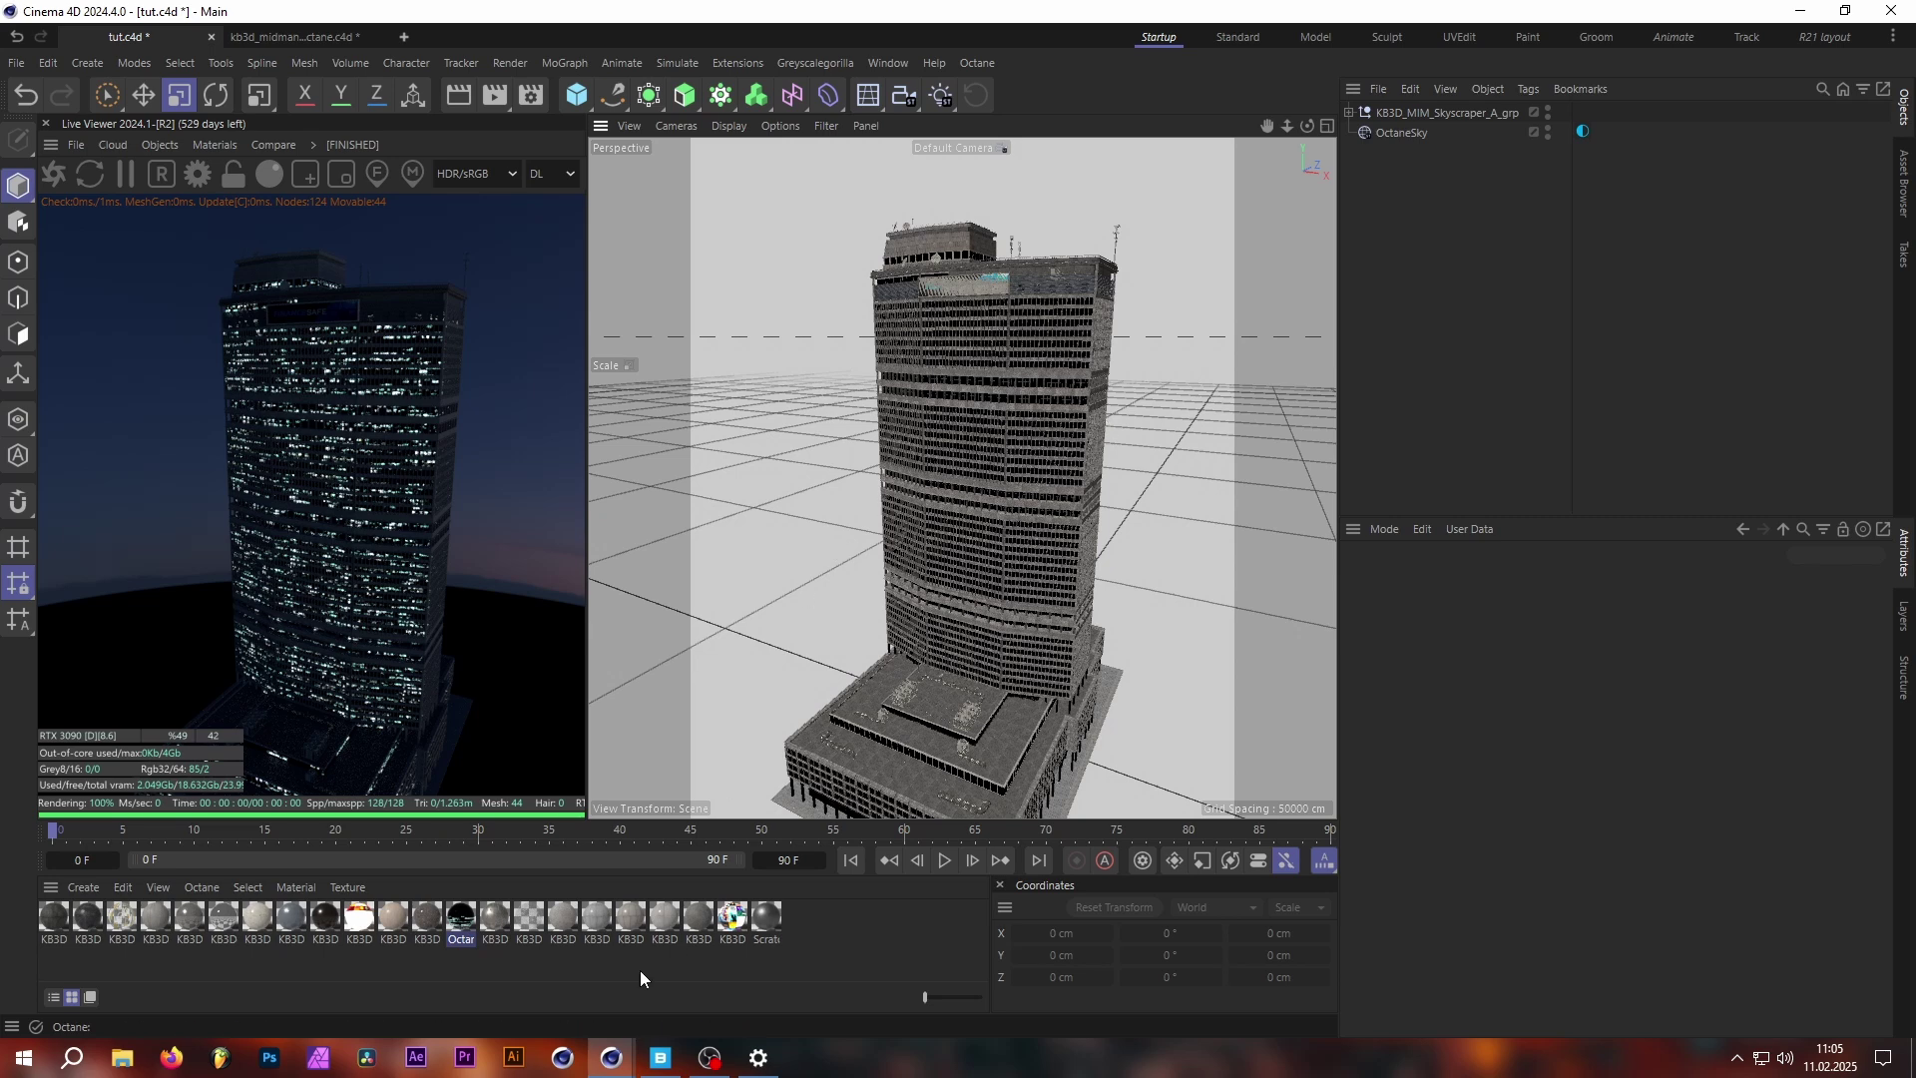
# Open the Noise shader settings of the Material2 mask in the Octane Composite material.
pyautogui.doubleClick(461, 915)
pyautogui.click(513, 589)
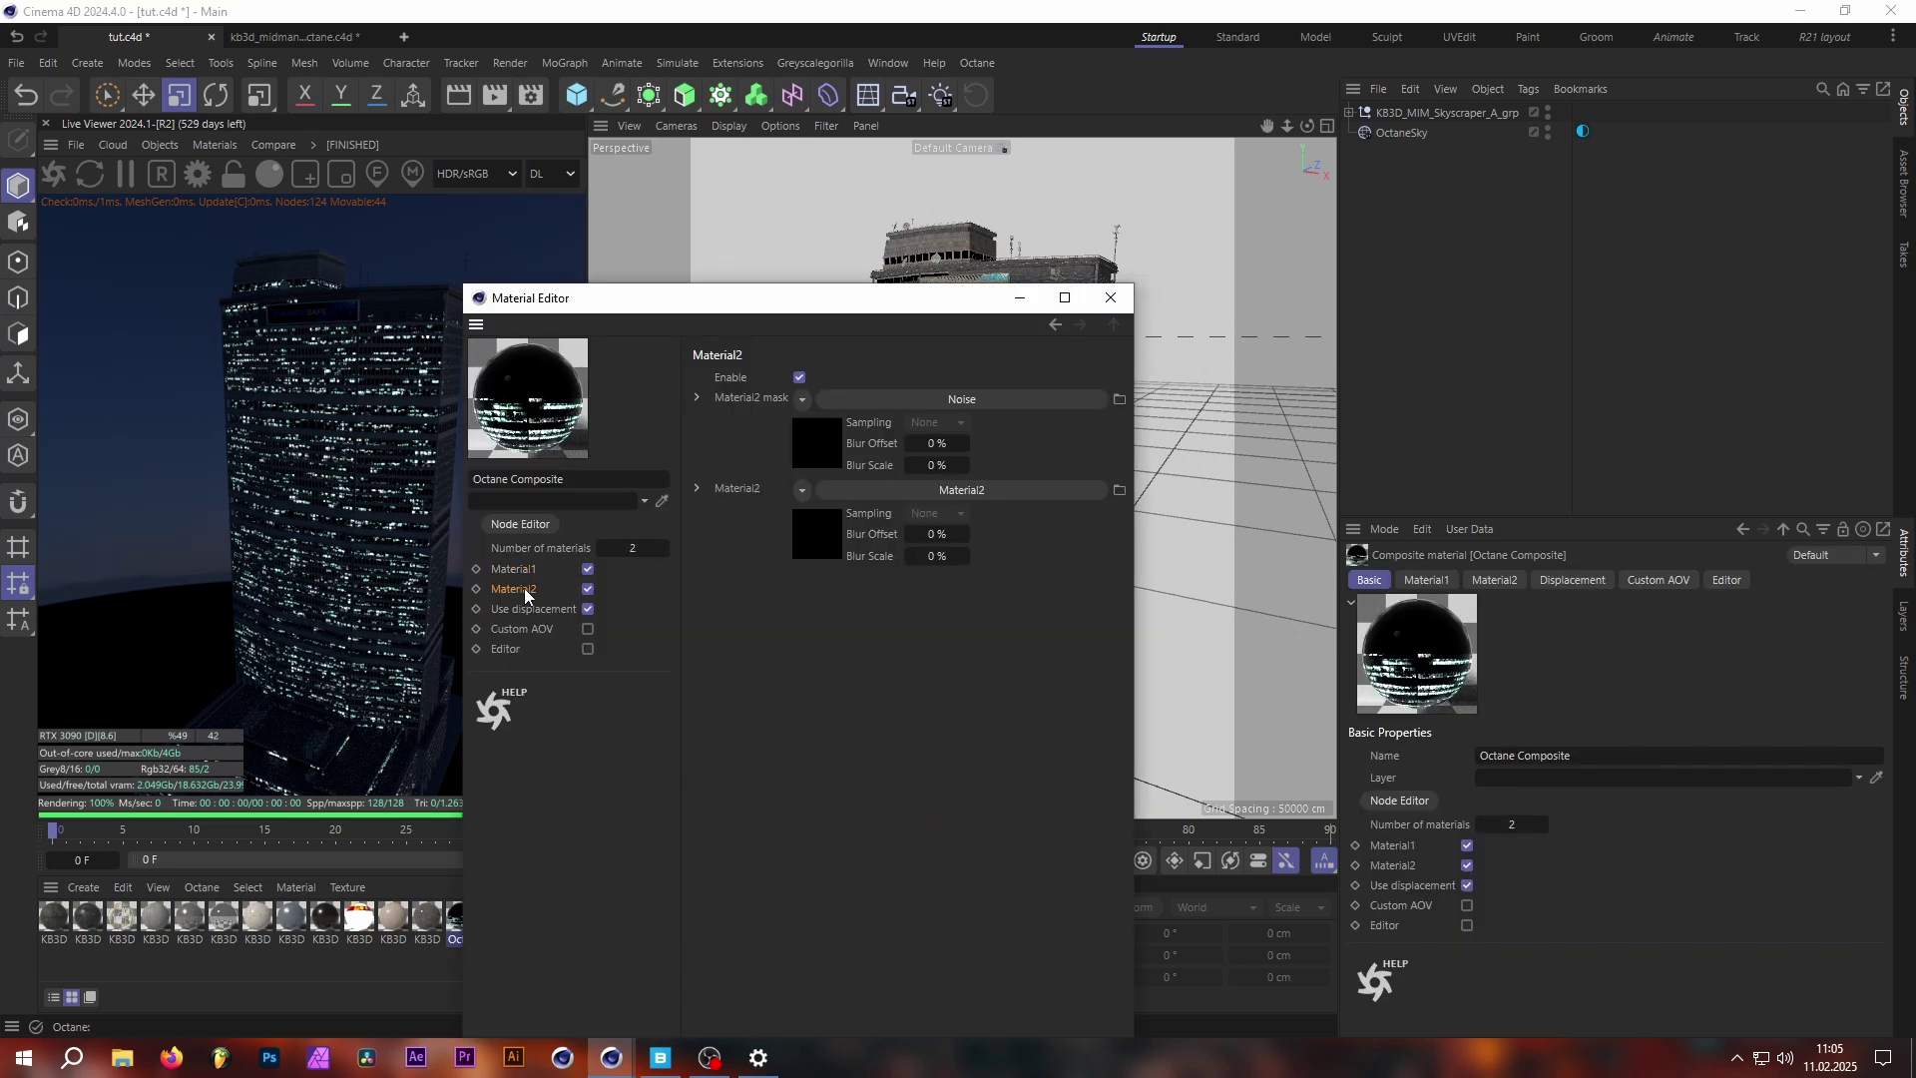
pyautogui.click(812, 437)
pyautogui.moveTo(655, 311); pyautogui.dragTo(1016, 245)
# Try larger Global Scale values for the mask noise, from 5701 % up to 5893 %, checking the skyscraper's lit windows.
pyautogui.moveTo(1203, 584); pyautogui.dragTo(1278, 583)
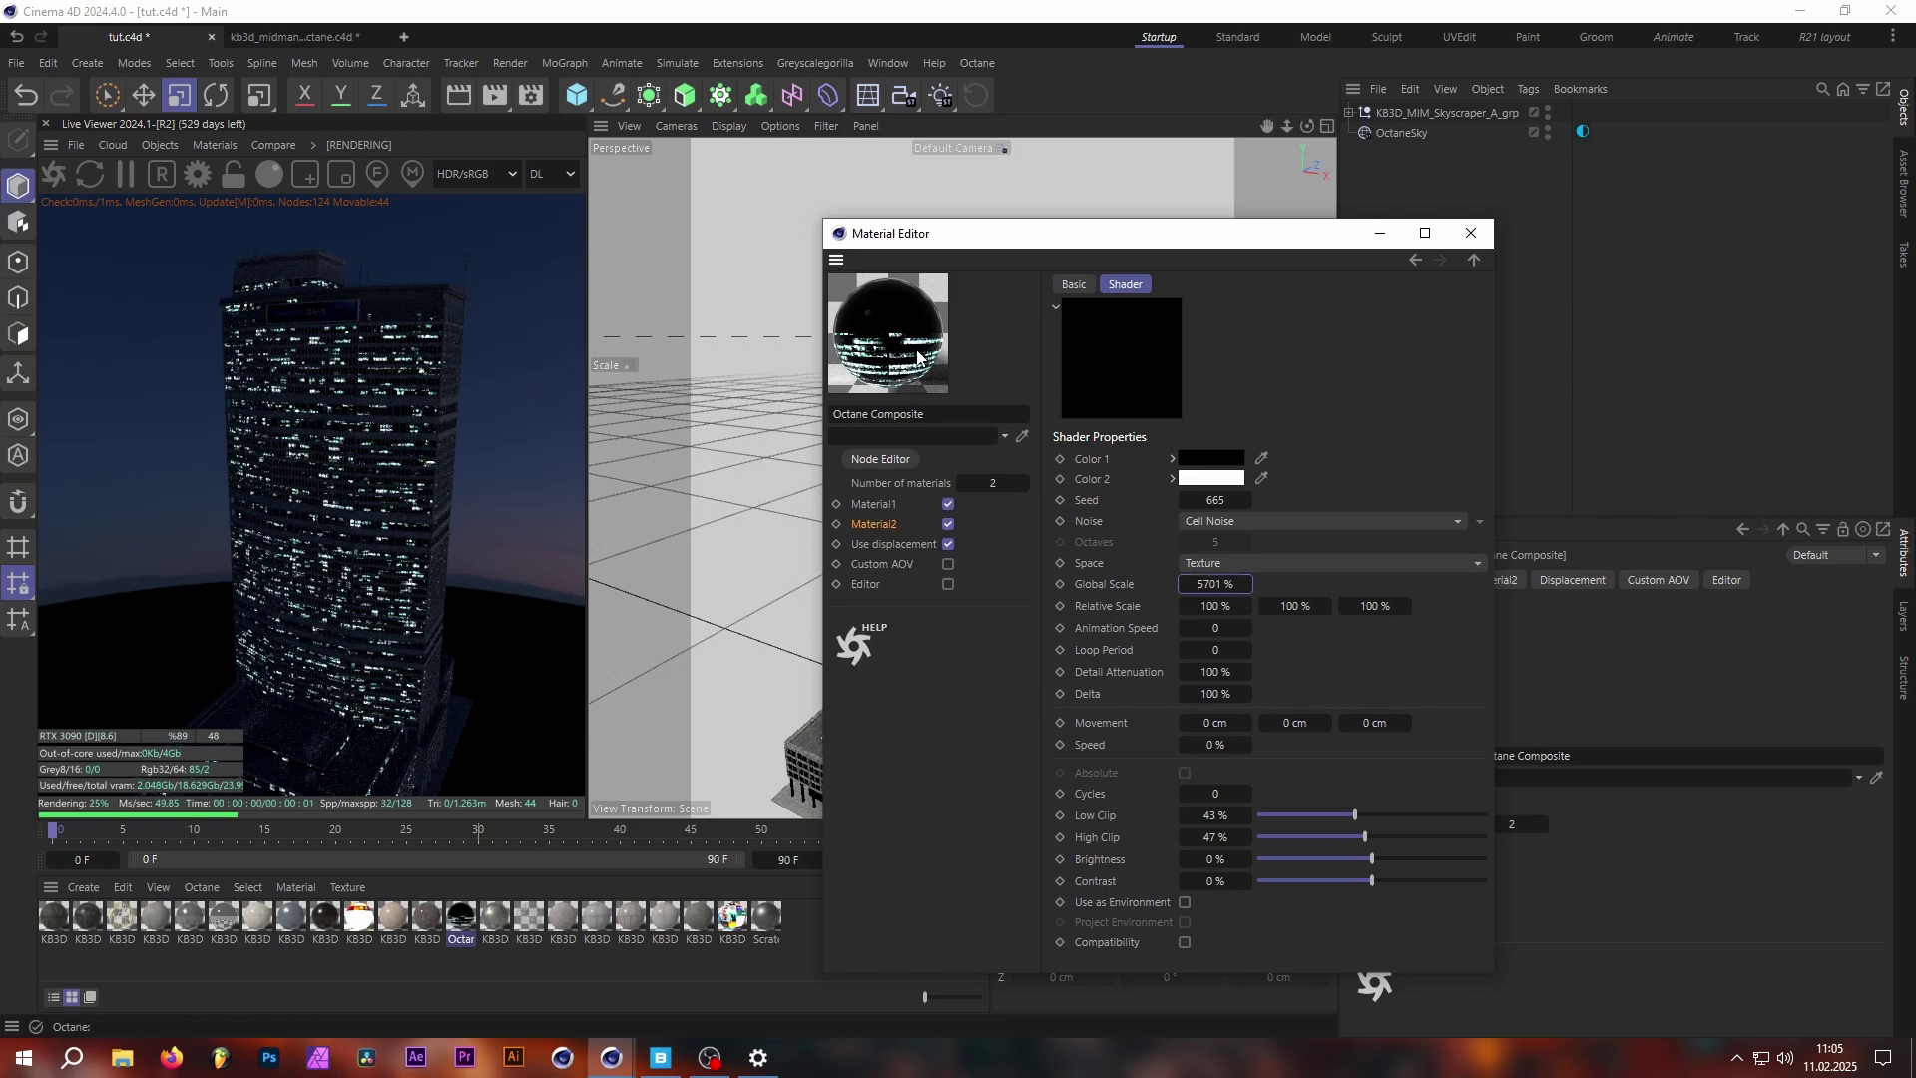
pyautogui.moveTo(1125, 243); pyautogui.dragTo(1435, 313)
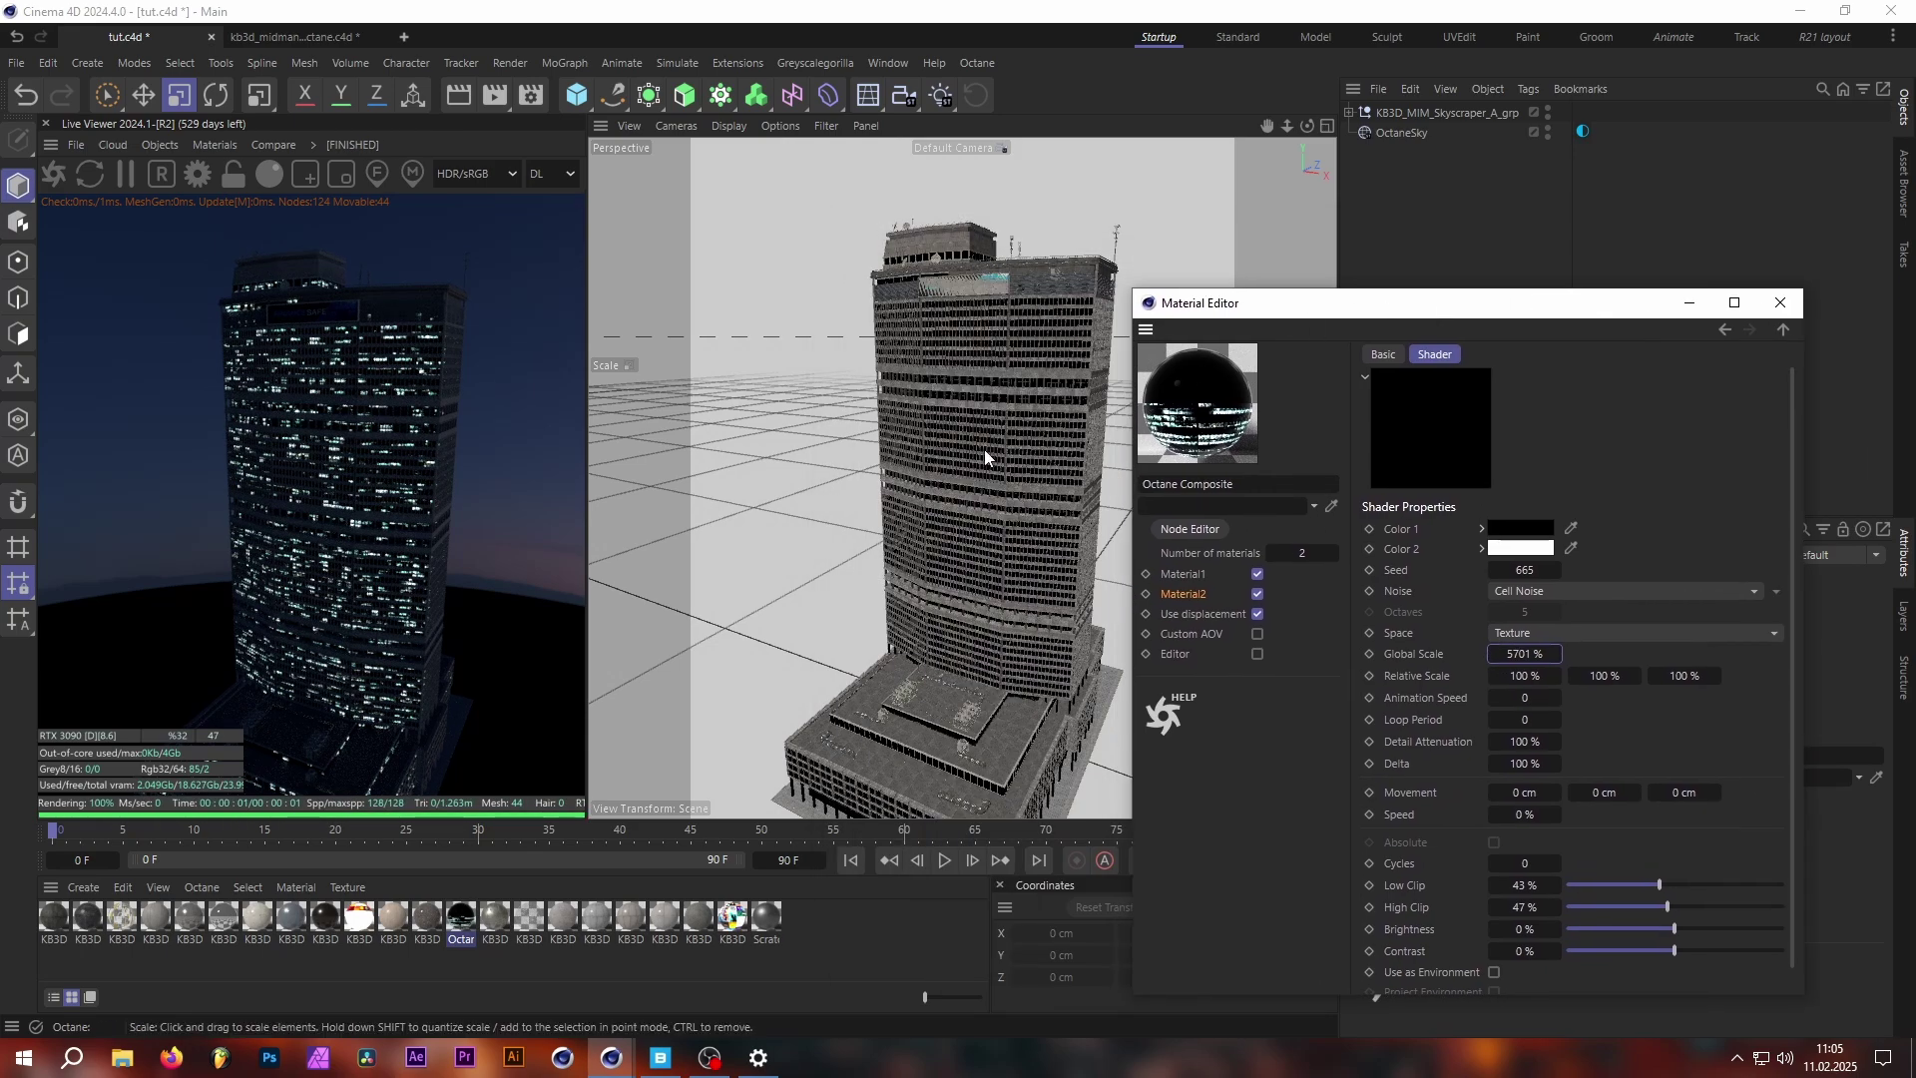
pyautogui.scroll(5, 984, 449)
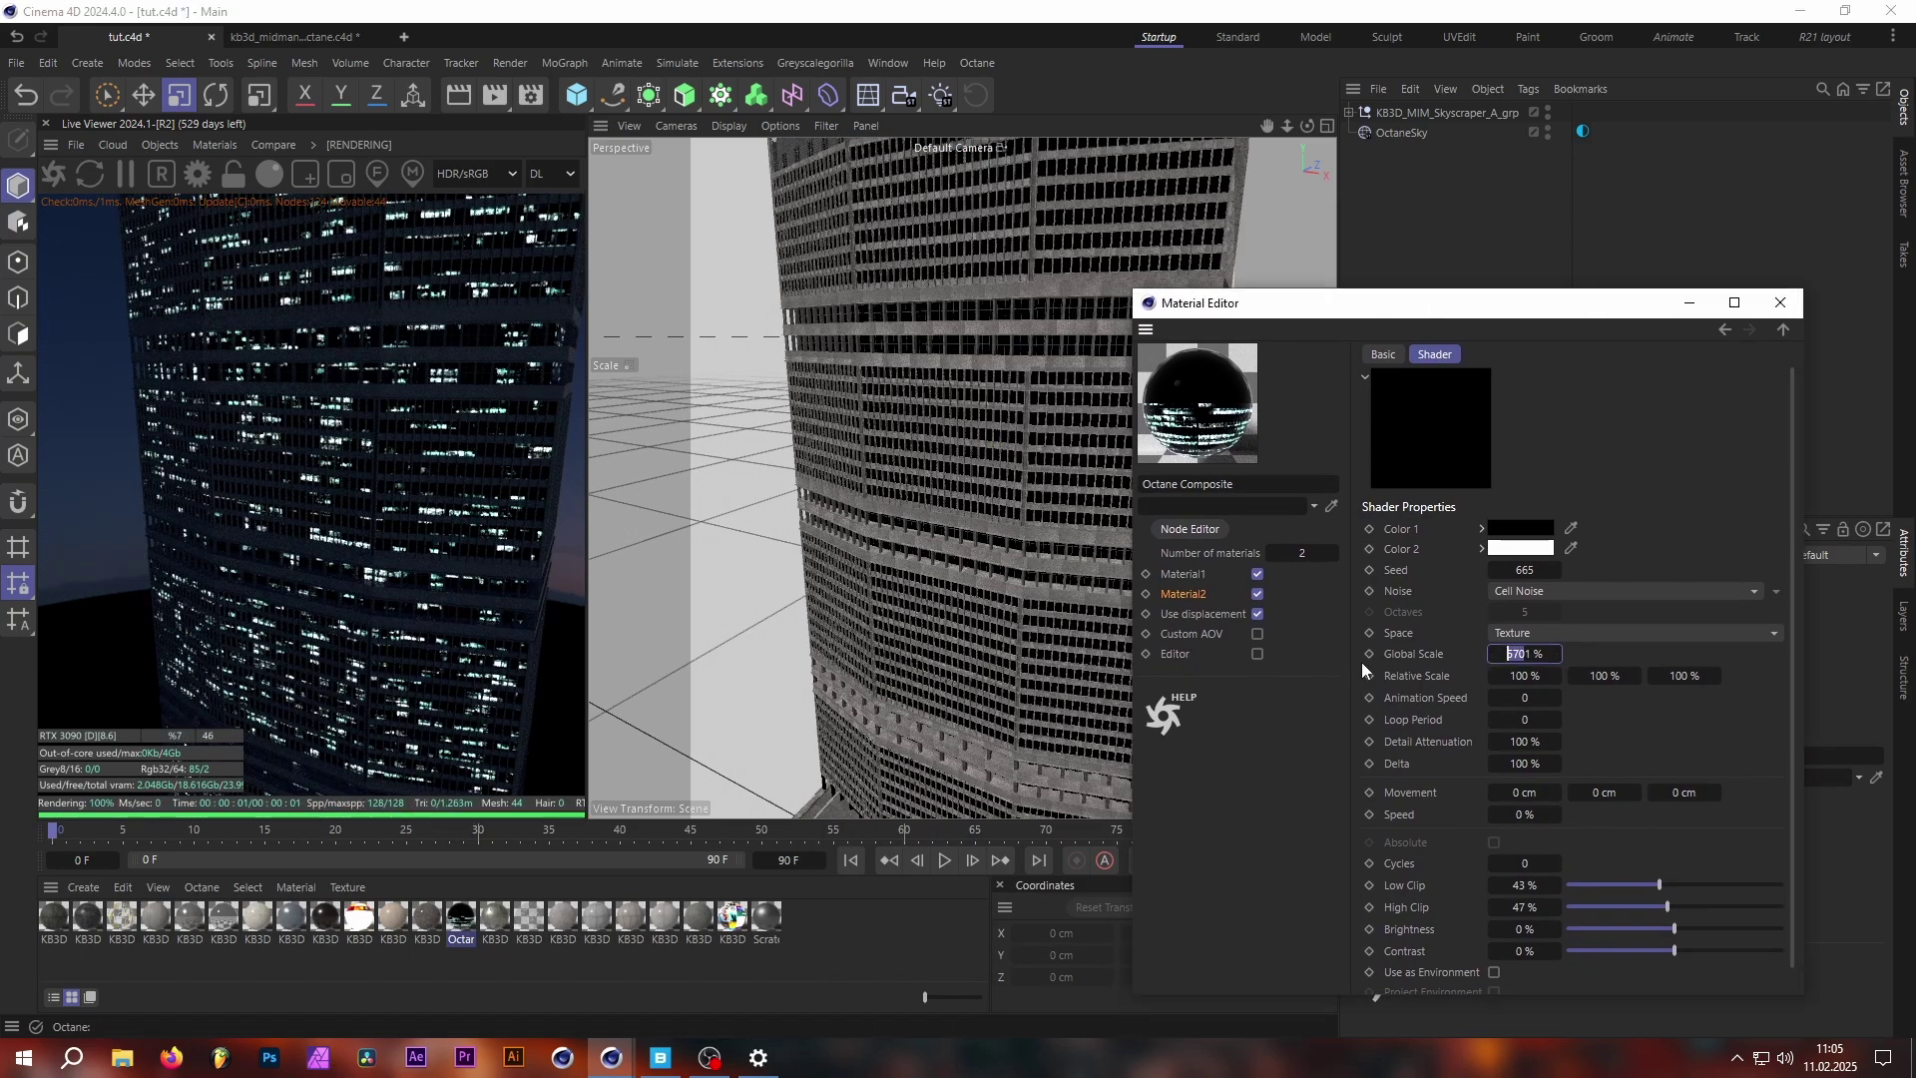
pyautogui.click(1538, 654)
pyautogui.write('5899')
pyautogui.press('Return')
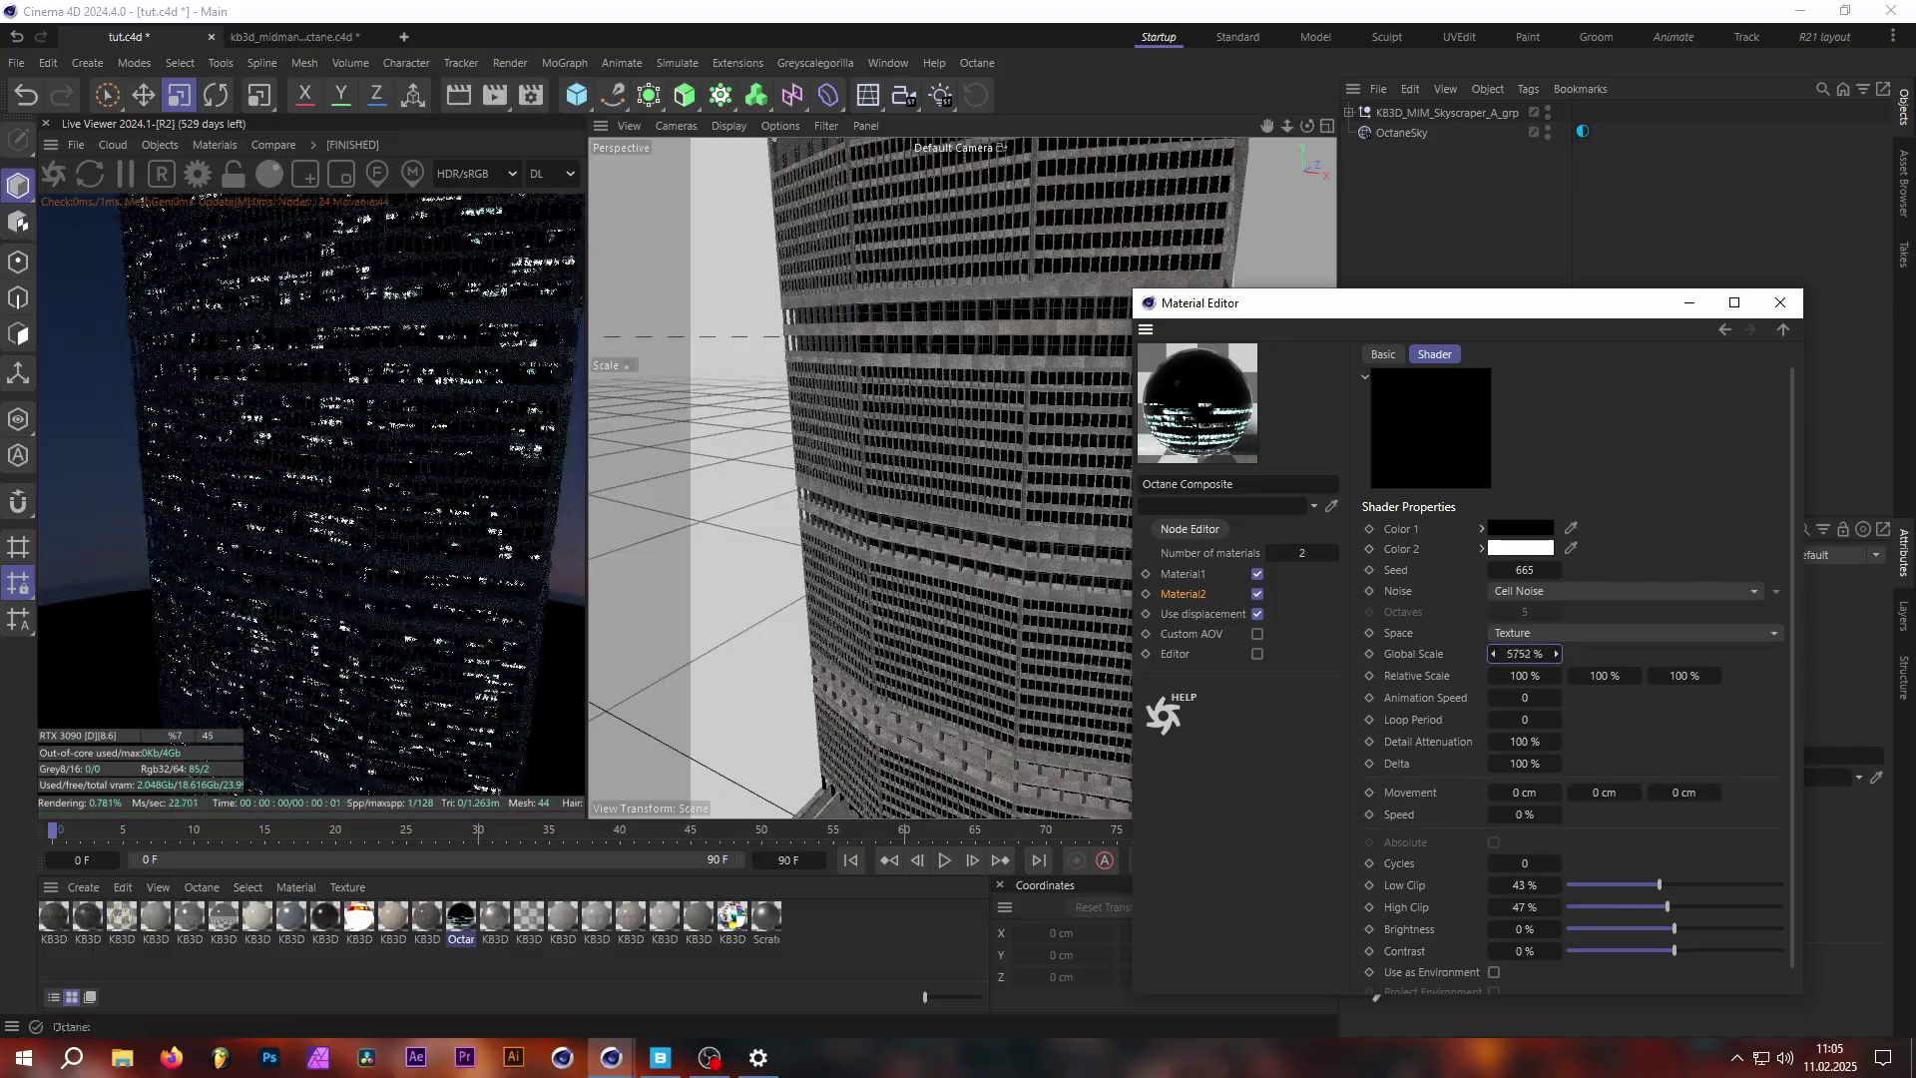
pyautogui.write('5987')
pyautogui.press('Return')
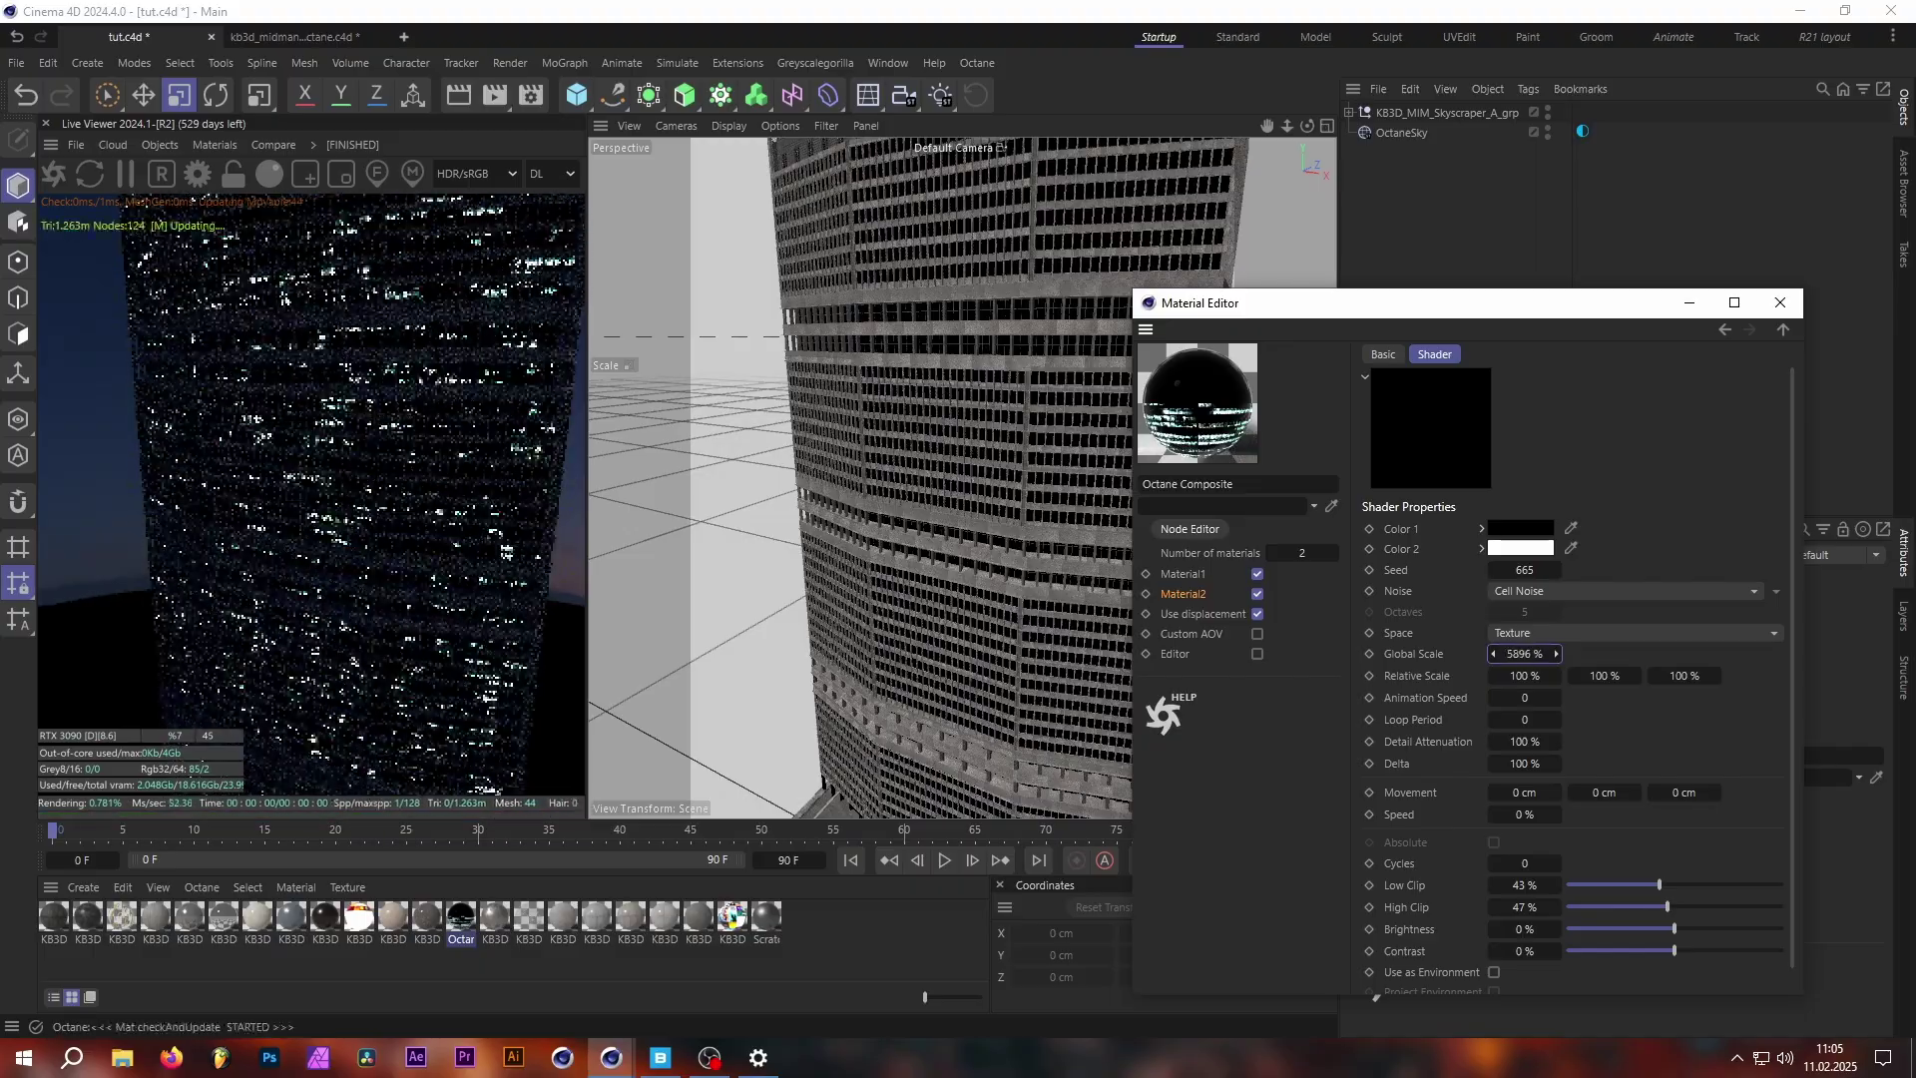
pyautogui.write('5893')
pyautogui.press('Return')
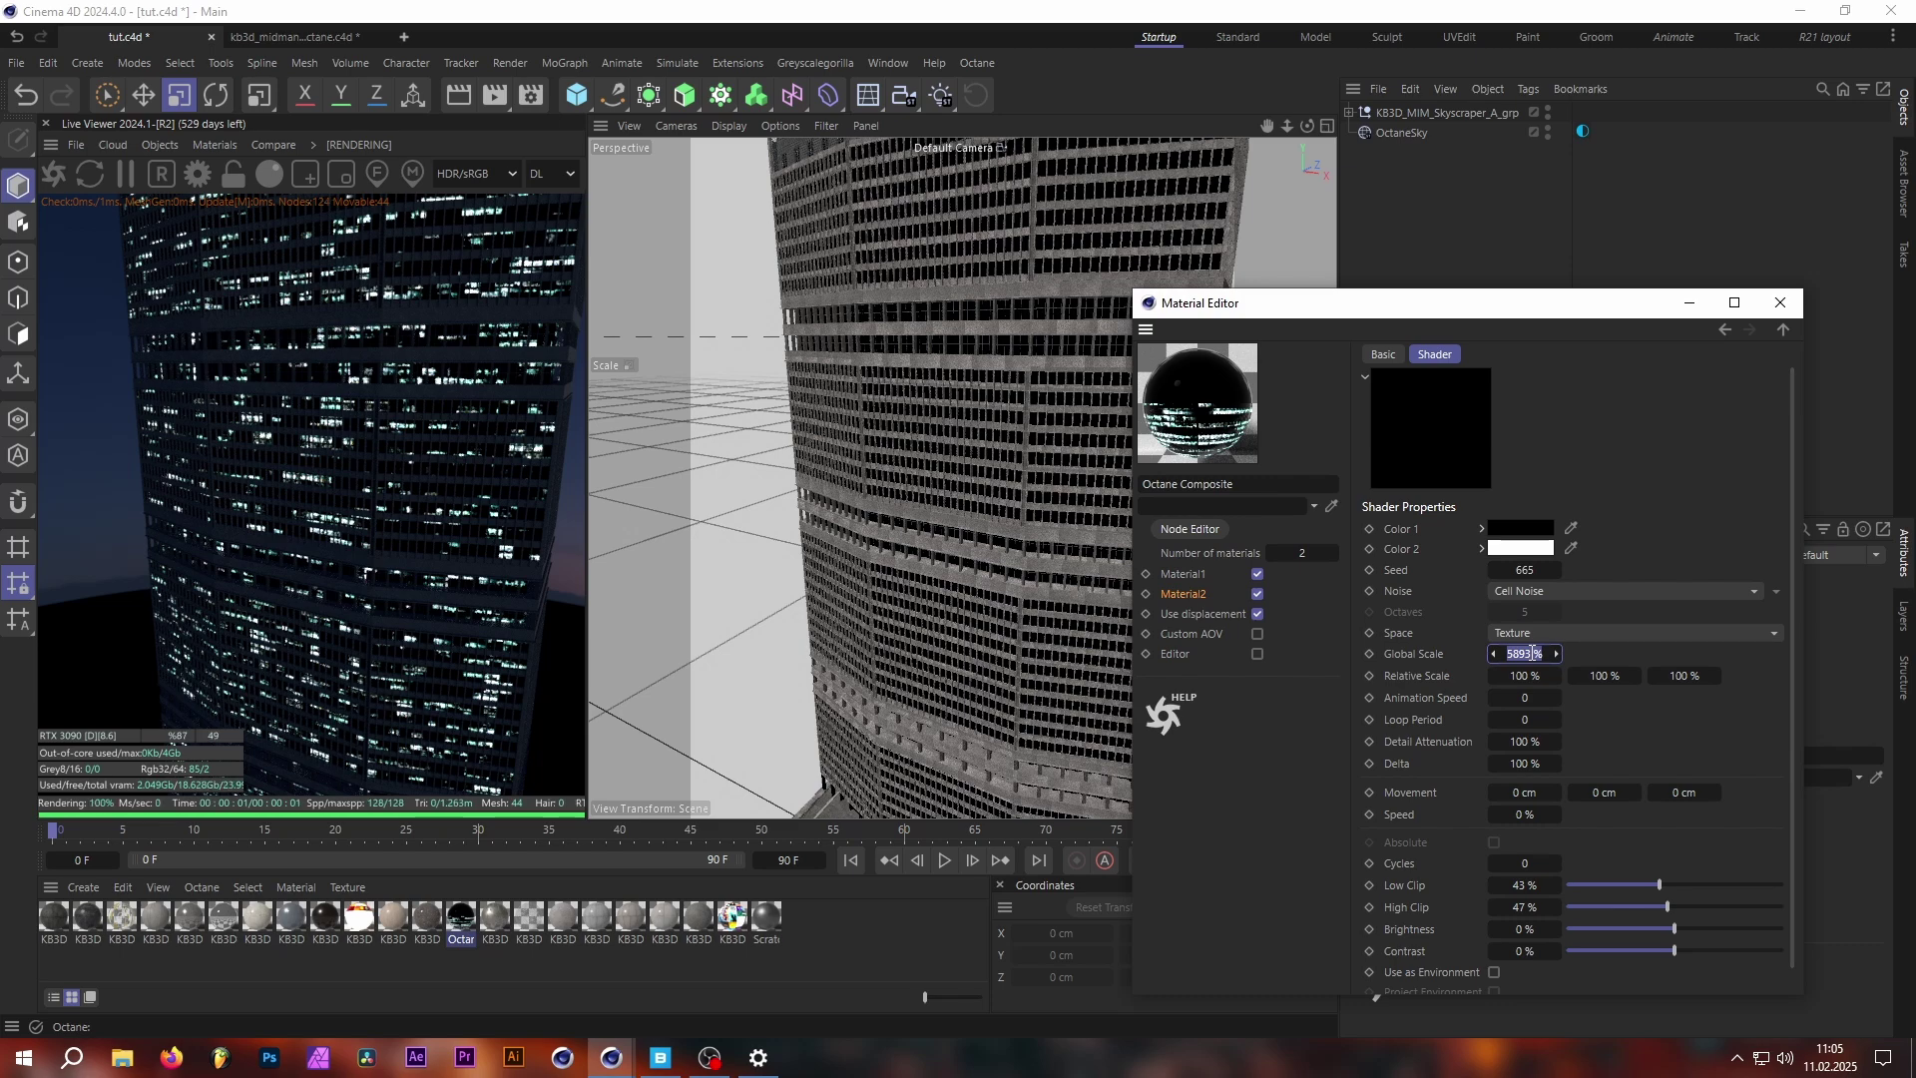
# Try a Global Scale of 10000 % for the mask noise and check the whole skyscraper.
pyautogui.write('10000')
pyautogui.press('Return')
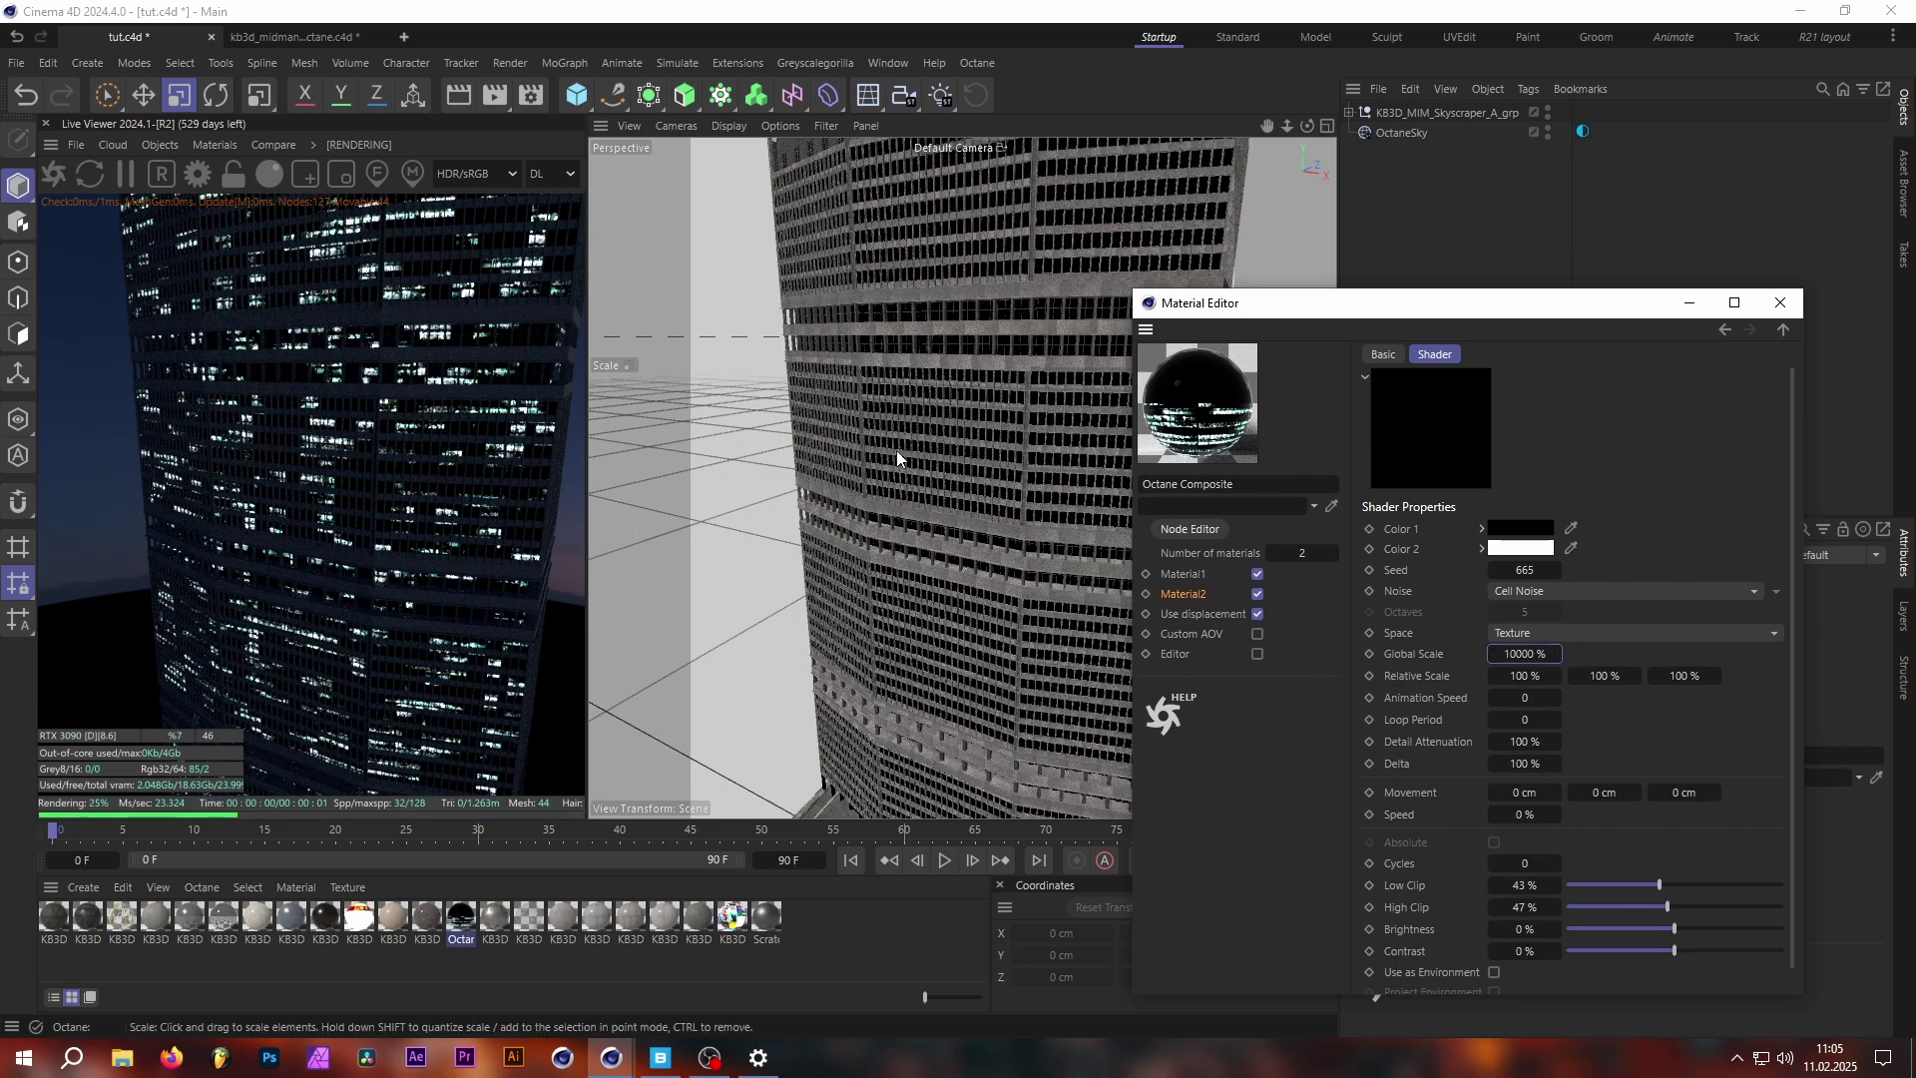
pyautogui.scroll(-5, 934, 422)
pyautogui.scroll(-2, 950, 423)
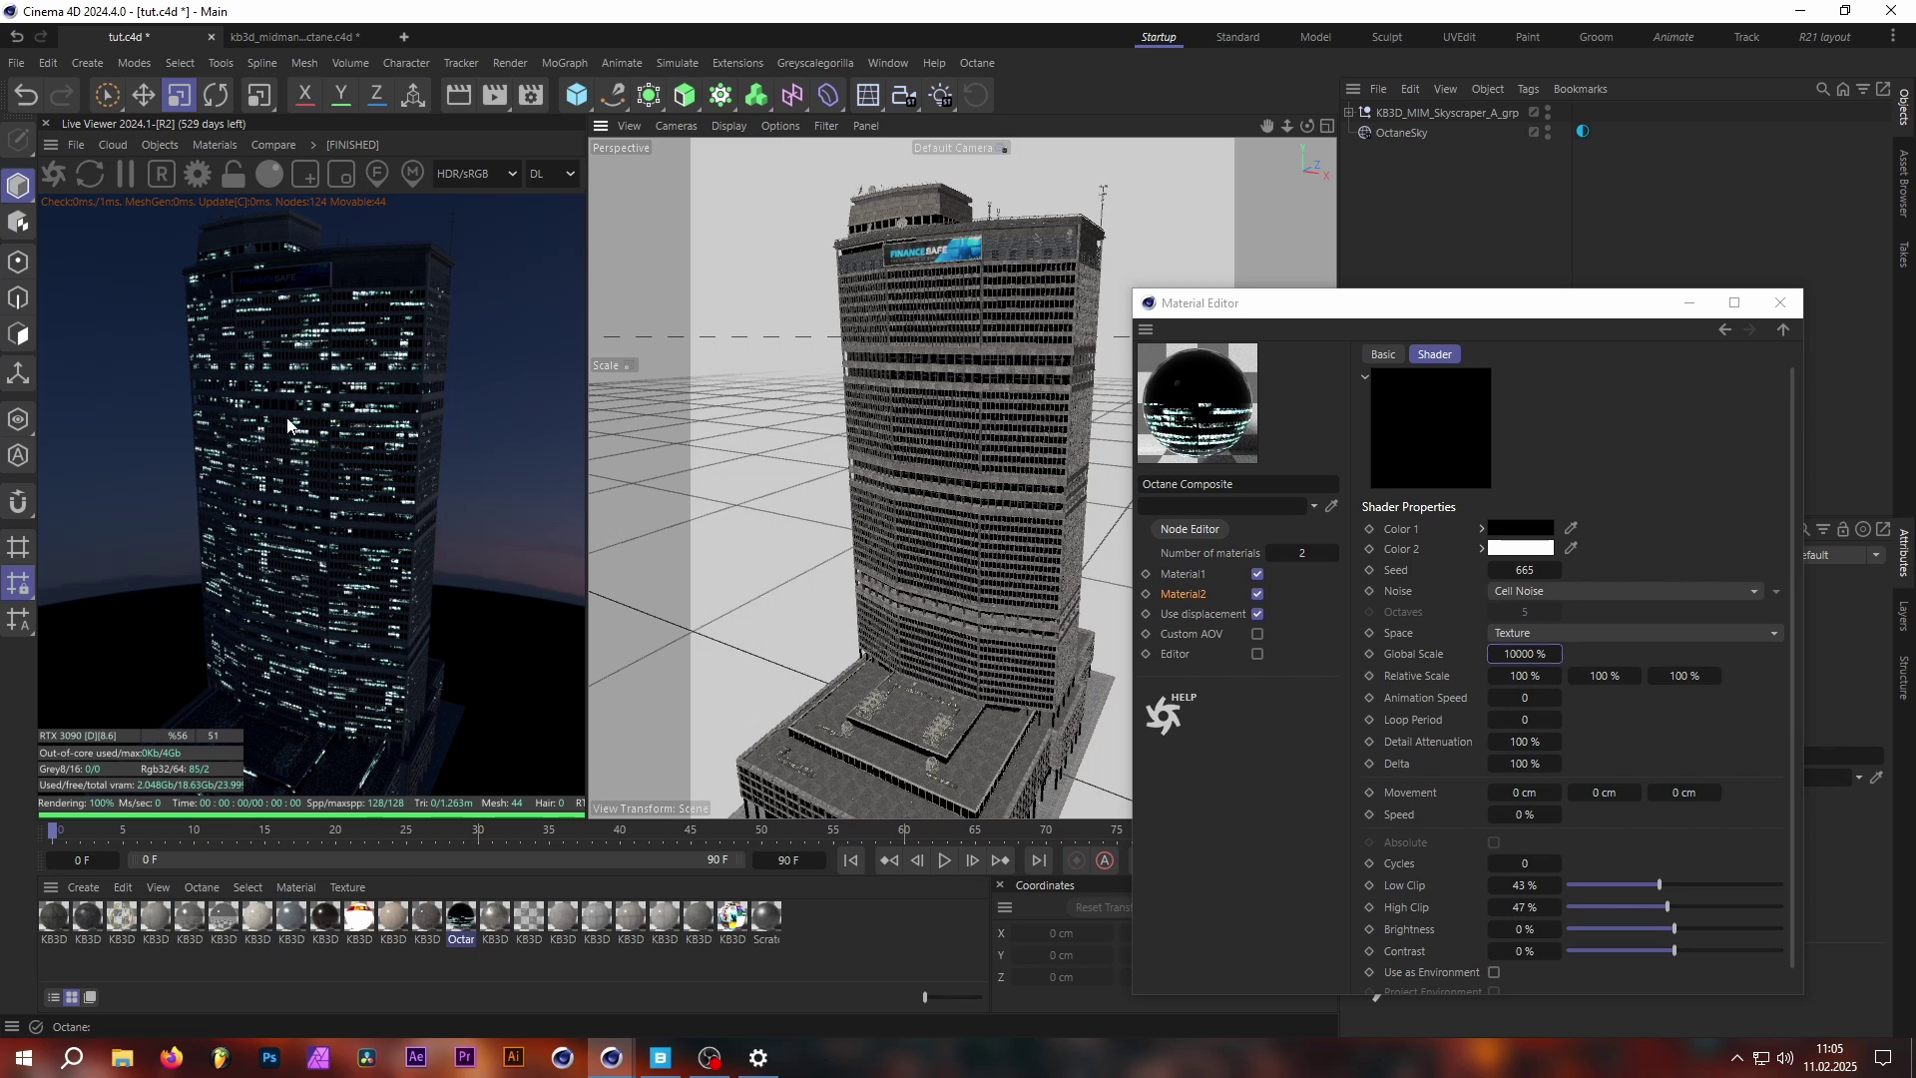
# Set the mask noise's Global Scale to 5000 % and check the window pattern on the skyscraper.
pyautogui.click(1519, 654)
pyautogui.doubleClick(1520, 654)
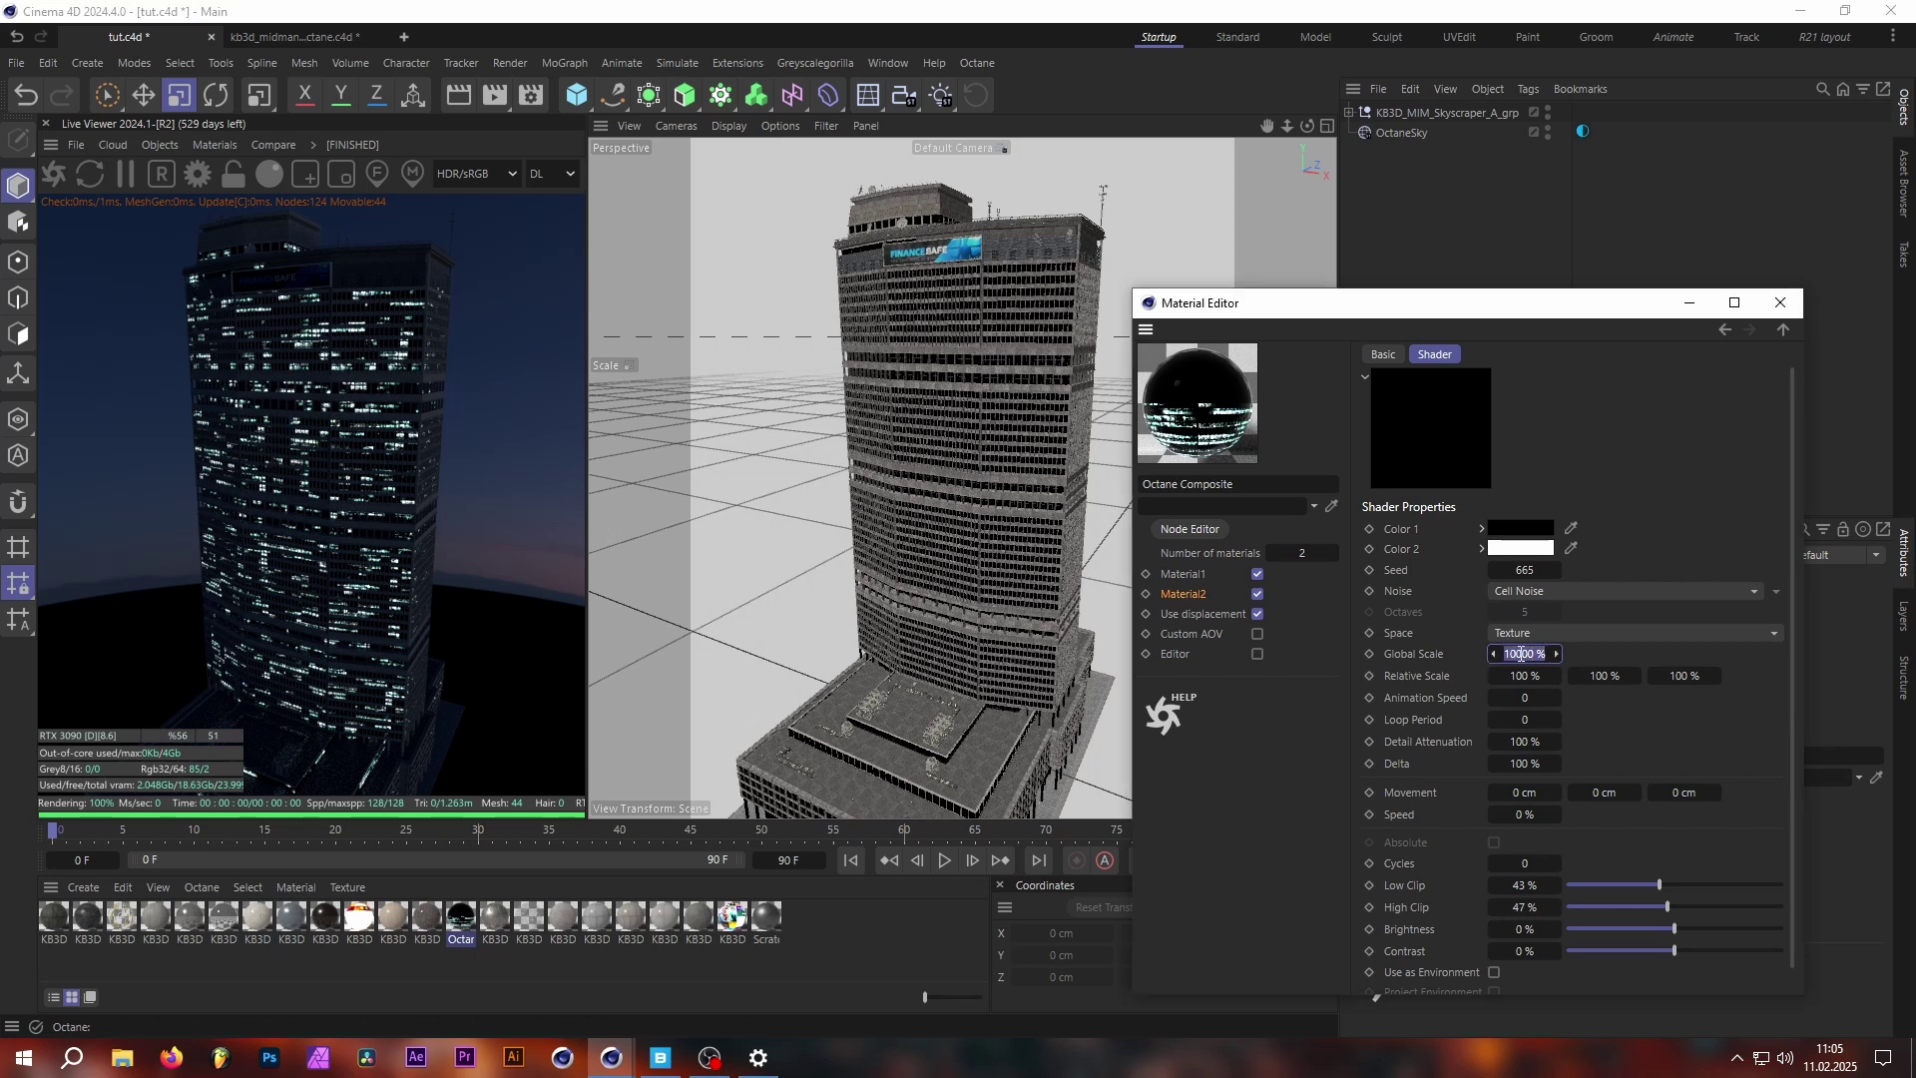
pyautogui.press('BackSpace')
pyautogui.write('5000')
pyautogui.press('Return')
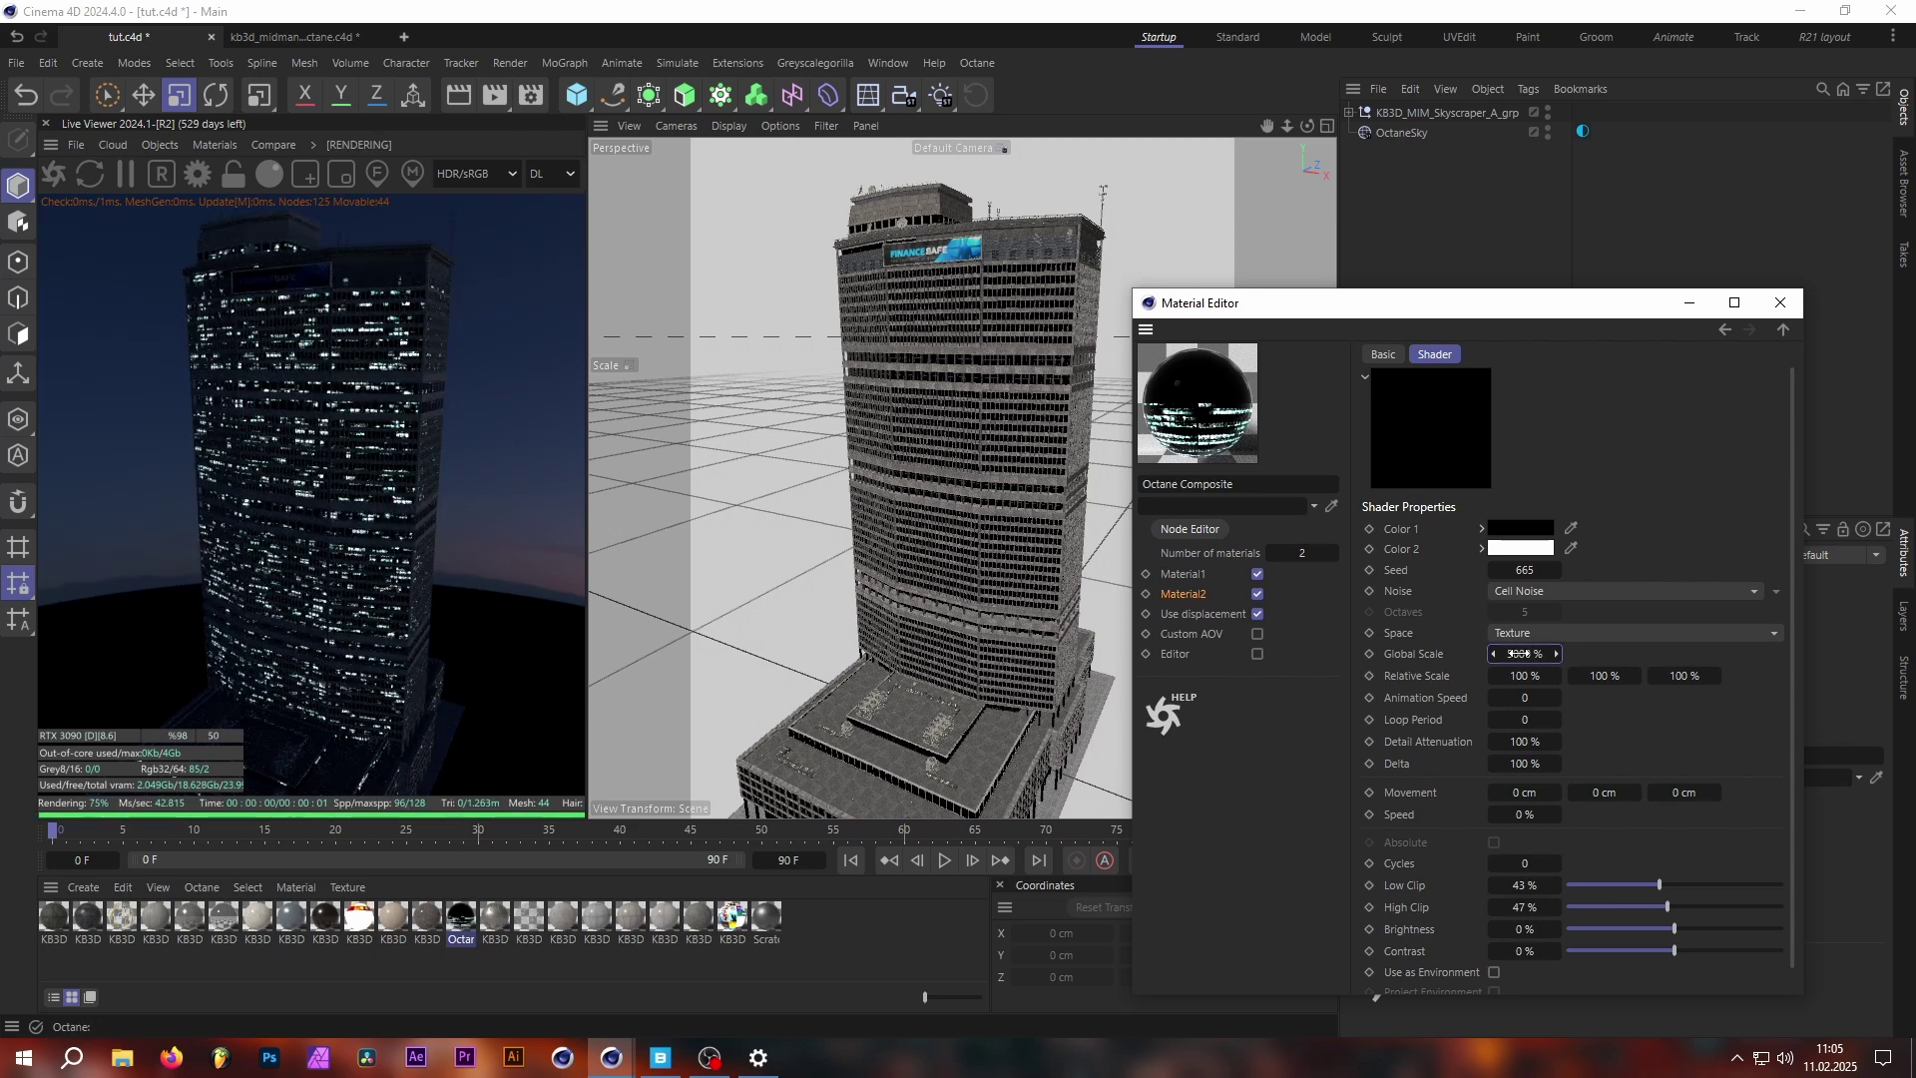
pyautogui.keyDown('alt'); pyautogui.moveTo(1077, 469); pyautogui.dragTo(936, 471); pyautogui.keyUp('alt')
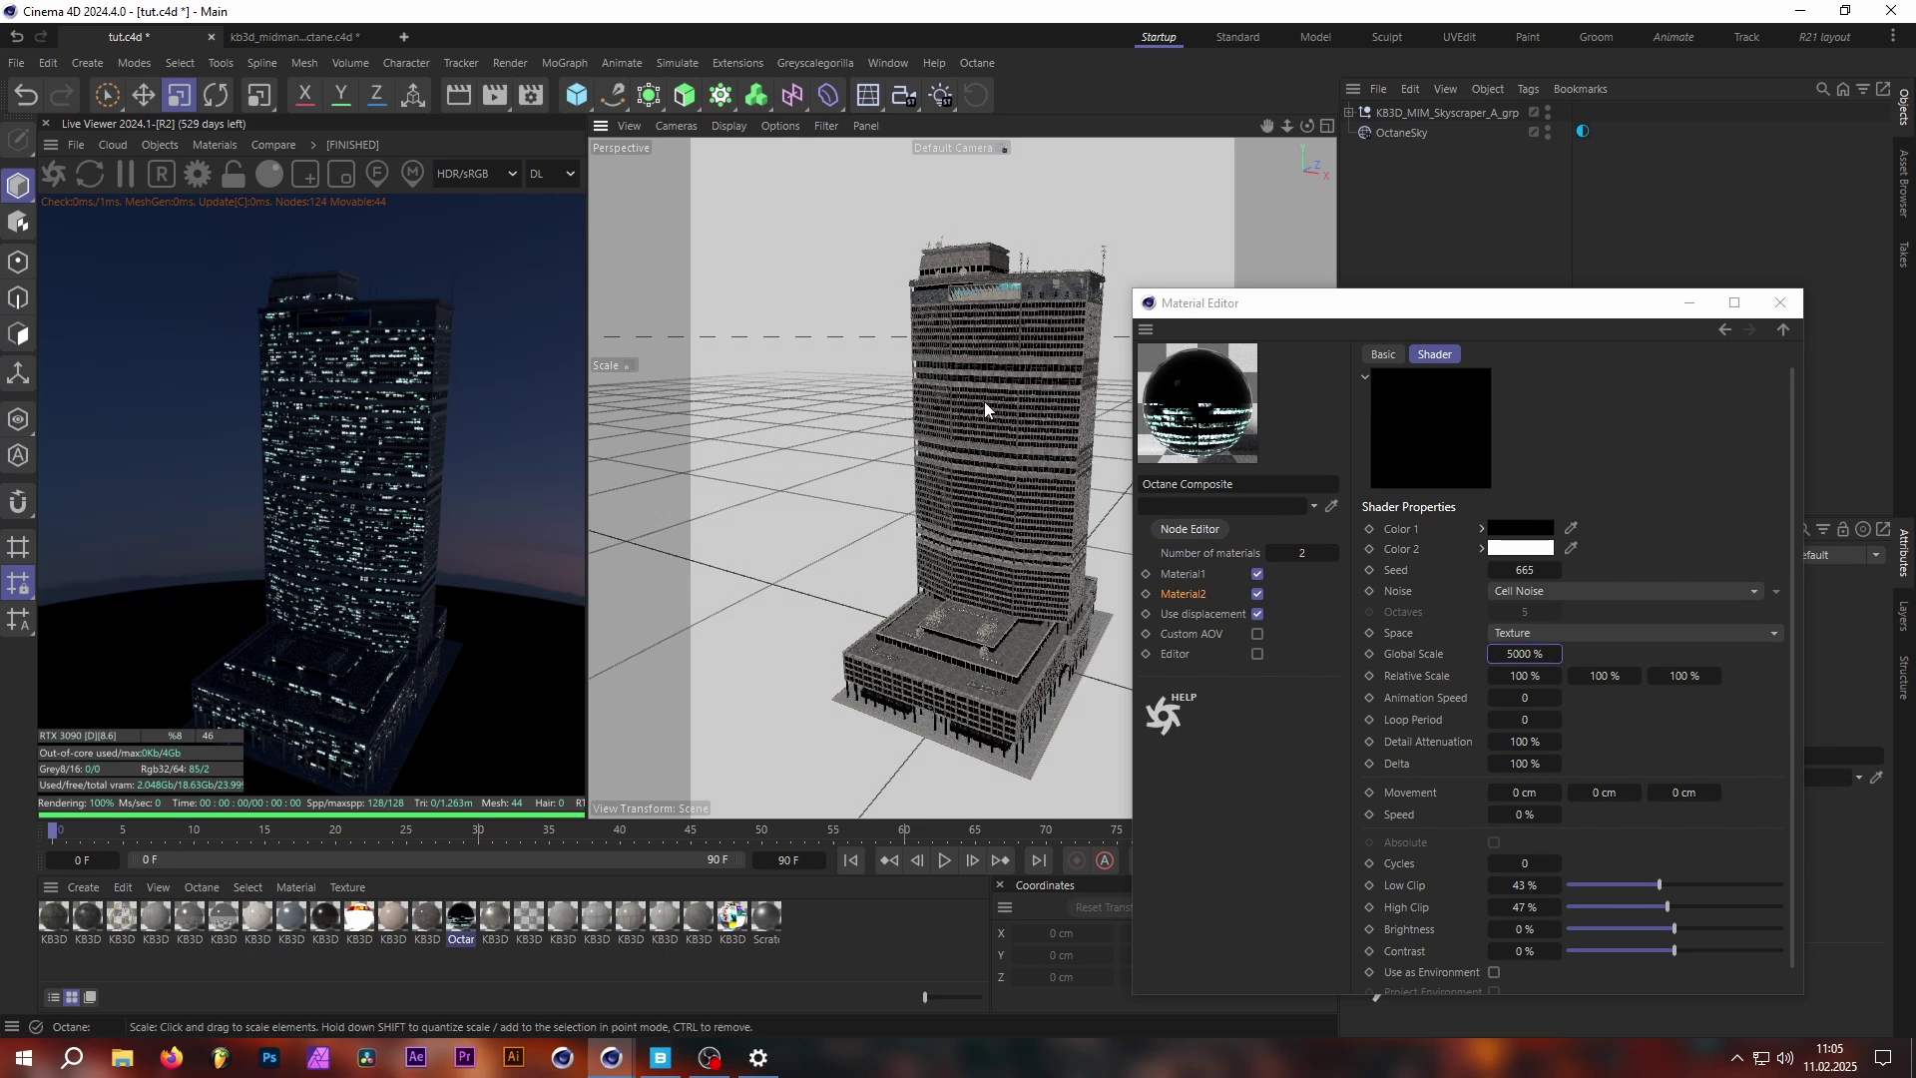
pyautogui.scroll(3, 984, 401)
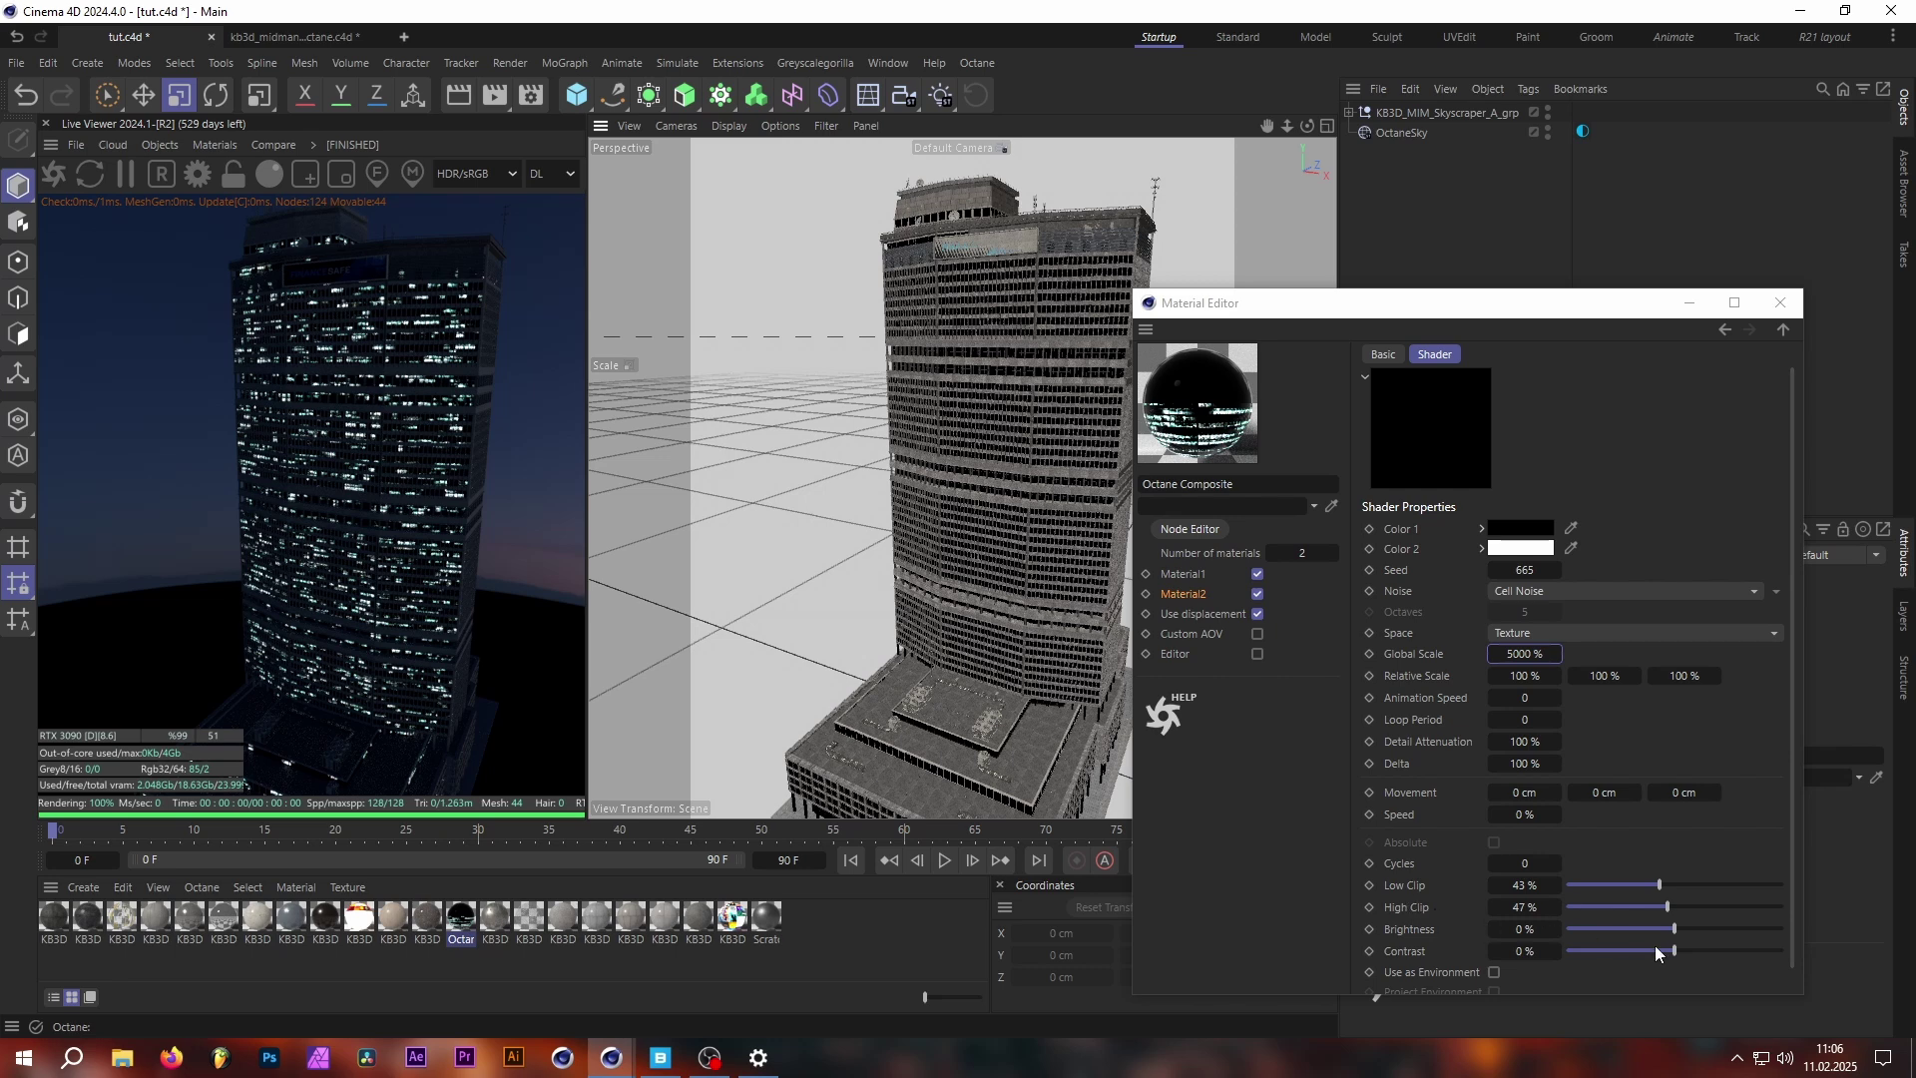
# Set the mask noise's Low Clip to 0 % and High Clip to 47 % to adjust how many windows are lit.
pyautogui.click(1746, 907)
pyautogui.click(1603, 886)
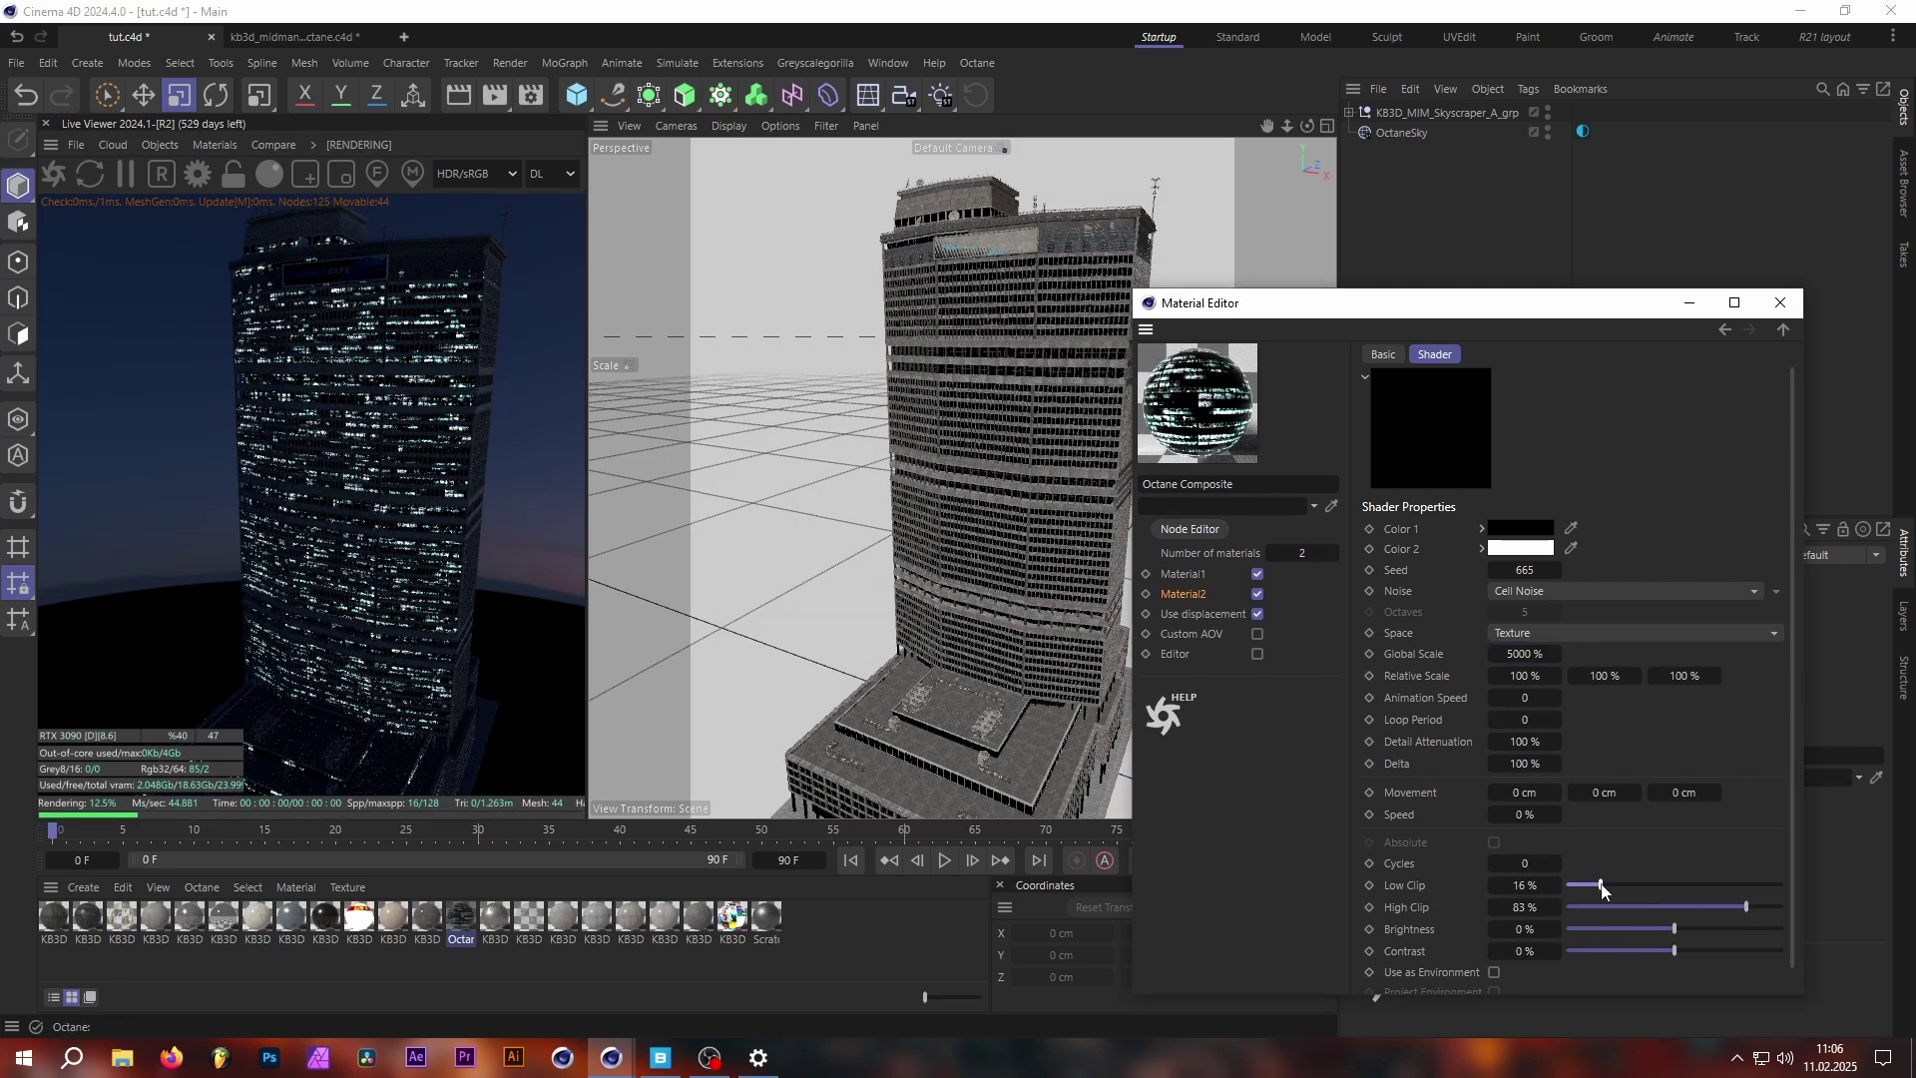
pyautogui.moveTo(1629, 906)
pyautogui.mouseDown()
pyautogui.moveTo(1696, 906)
pyautogui.moveTo(1597, 906)
pyautogui.moveTo(1756, 907)
pyautogui.moveTo(1601, 912)
pyautogui.moveTo(1640, 911)
pyautogui.moveTo(1570, 890)
pyautogui.moveTo(1622, 907)
pyautogui.moveTo(1597, 911)
pyautogui.mouseUp()
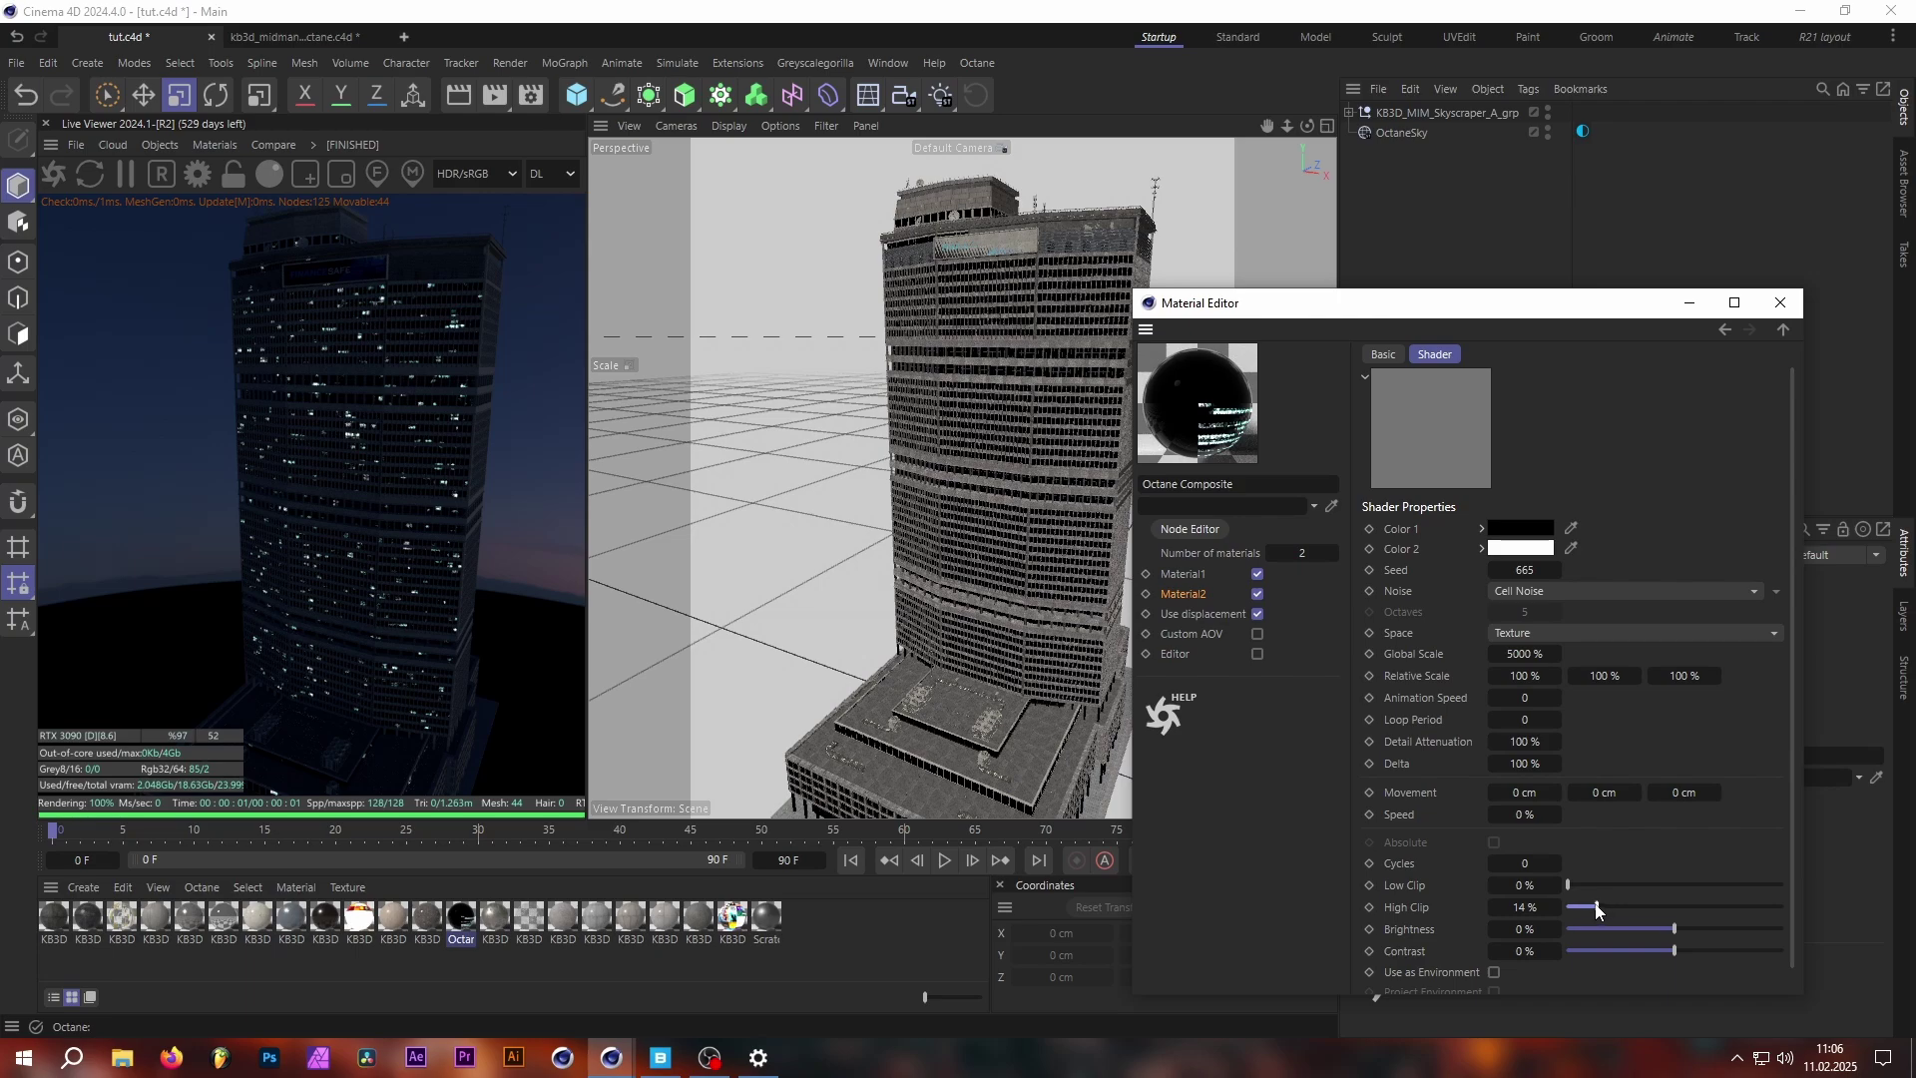
pyautogui.moveTo(1597, 906); pyautogui.dragTo(1666, 907)
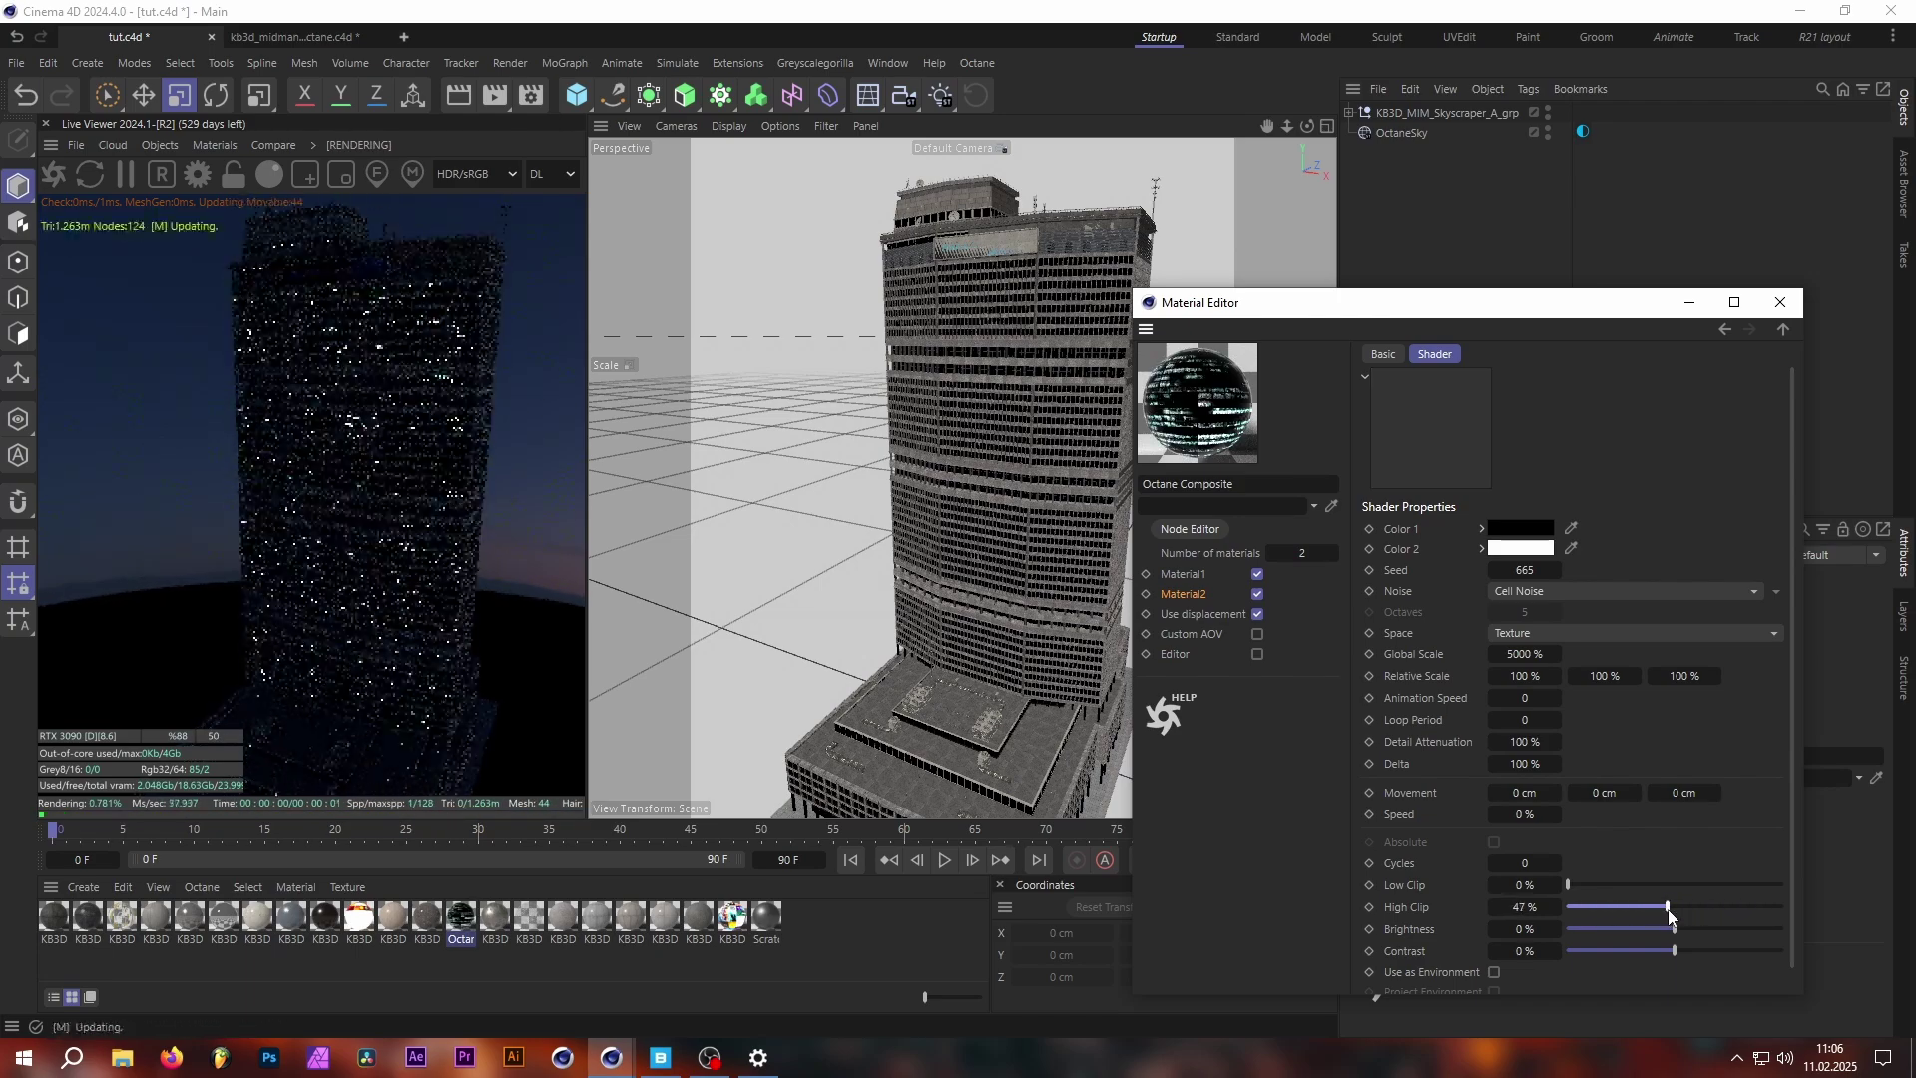